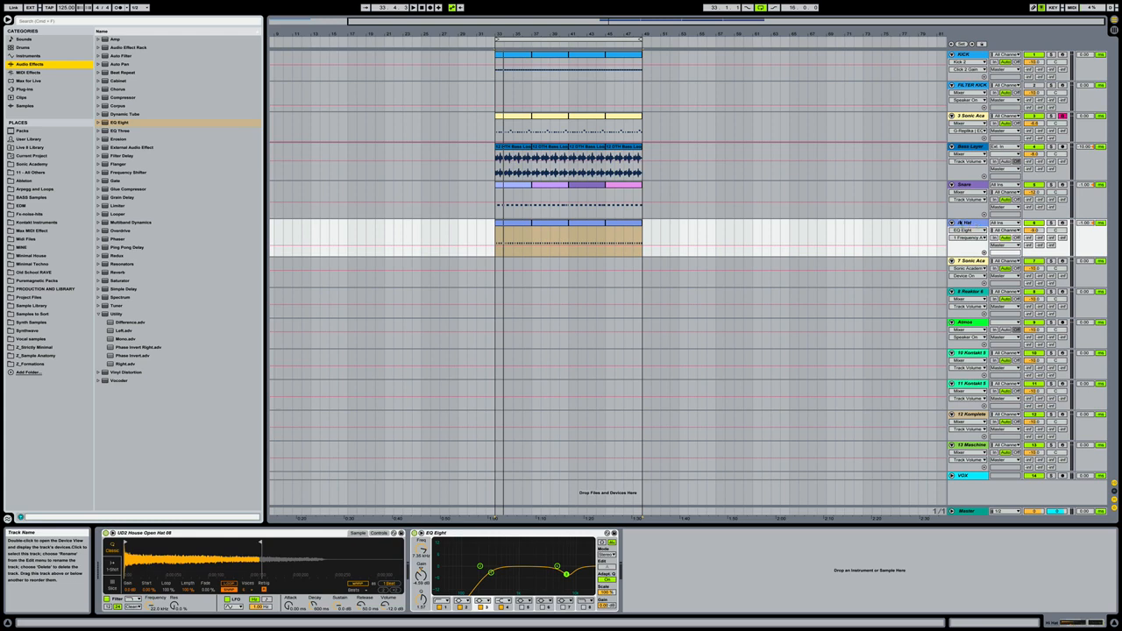
- Move the Atmos track to the top of the arrangement, above the KICK track
left_click(968, 321)
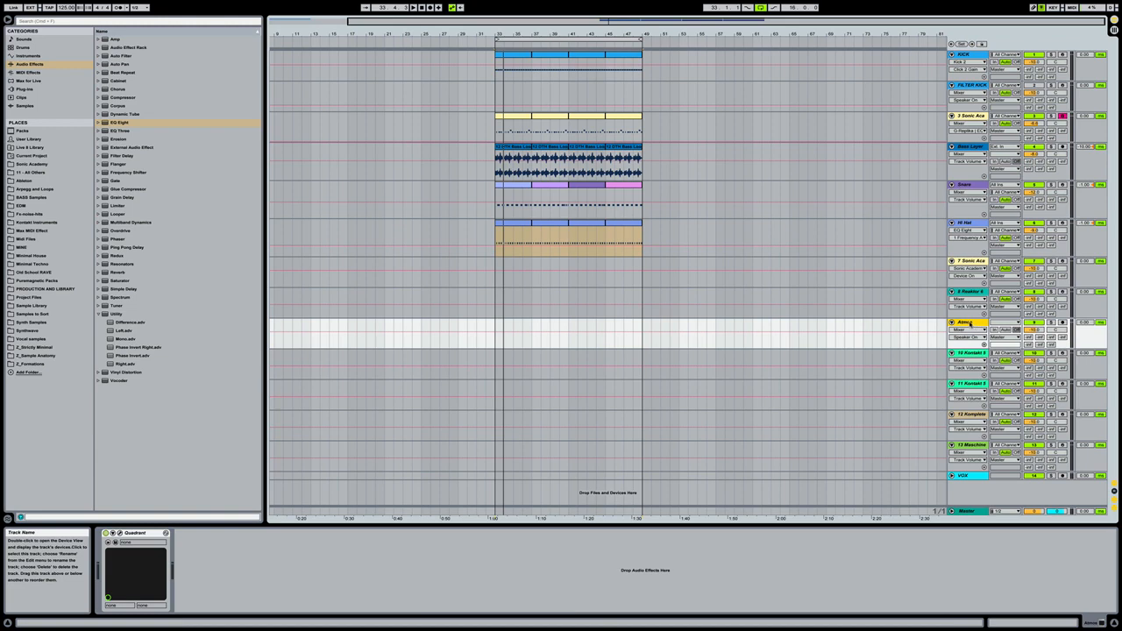
left_click_drag(969, 65, 968, 56)
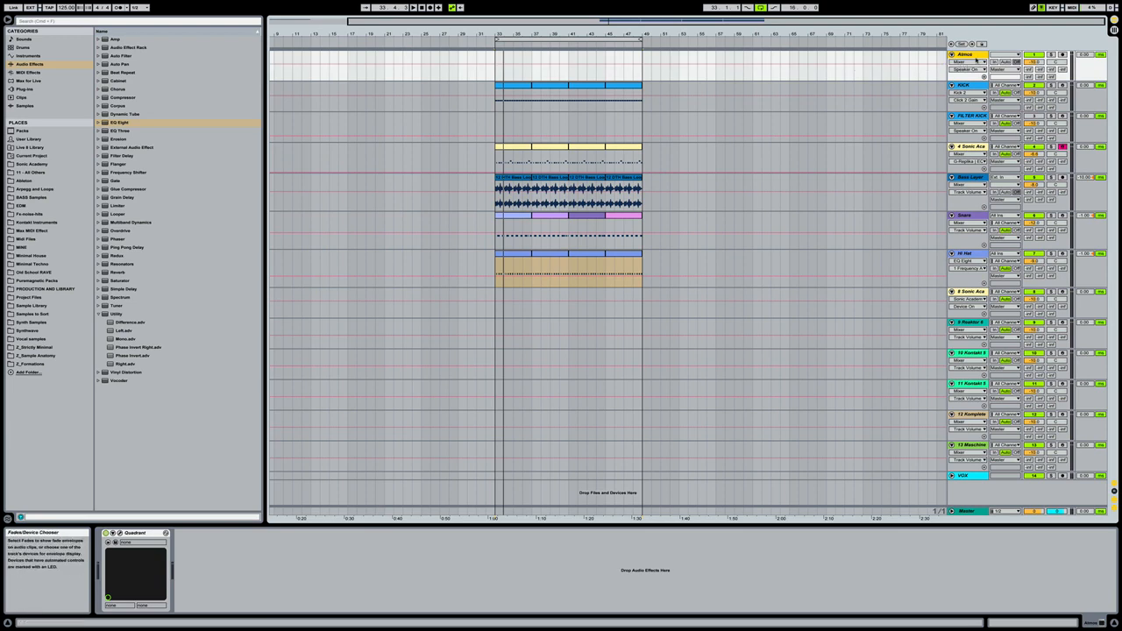
- Open the Vox Loops folder of Sample Tools by Cr2 - Tech House in the Sonic Academy sample location
left_click(51, 166)
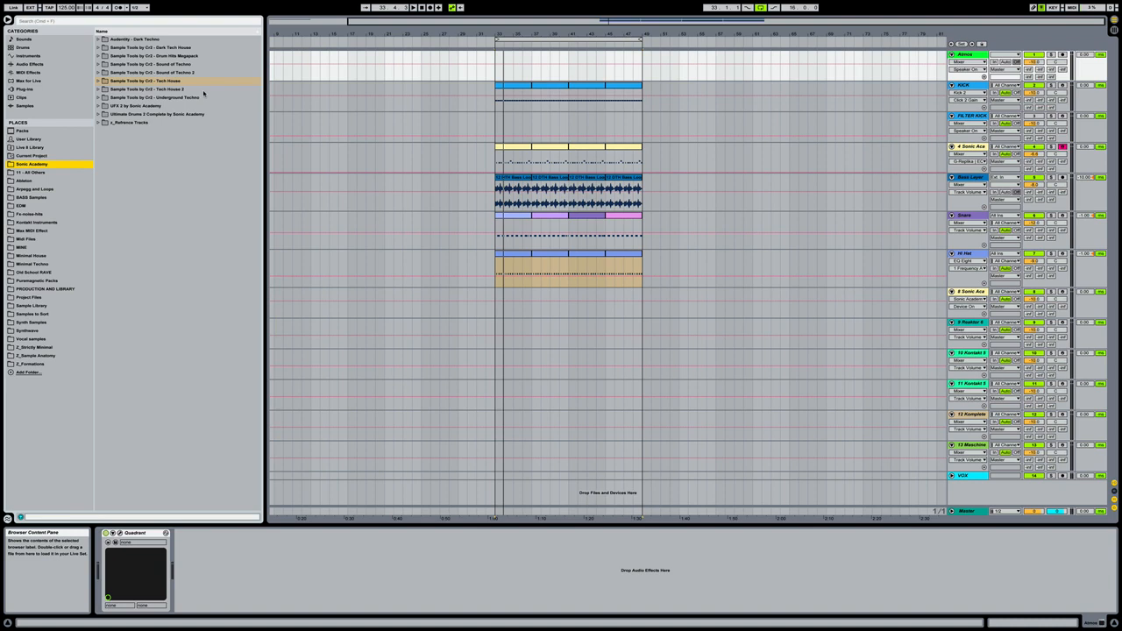
left_click(211, 81)
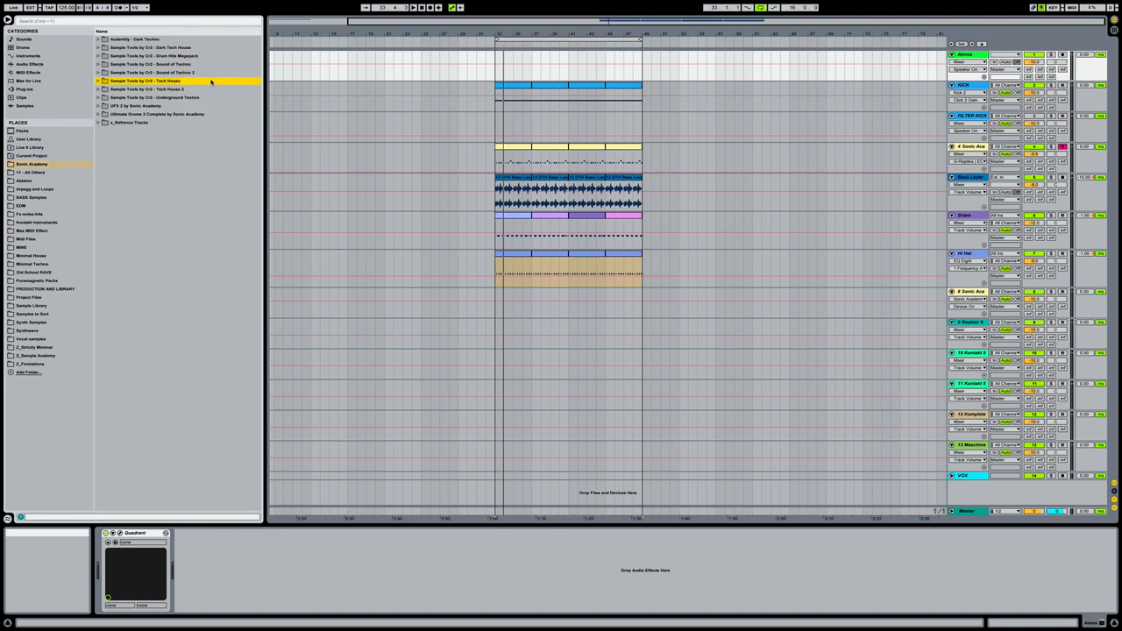
key("Down")
key("Up")
key("Right")
key("Down")
key("Down")
key("Right")
key("Down")
key("Down")
key("Down")
key("Down")
key("Down")
key("Down")
key("Down")
key("Down")
key("Down")
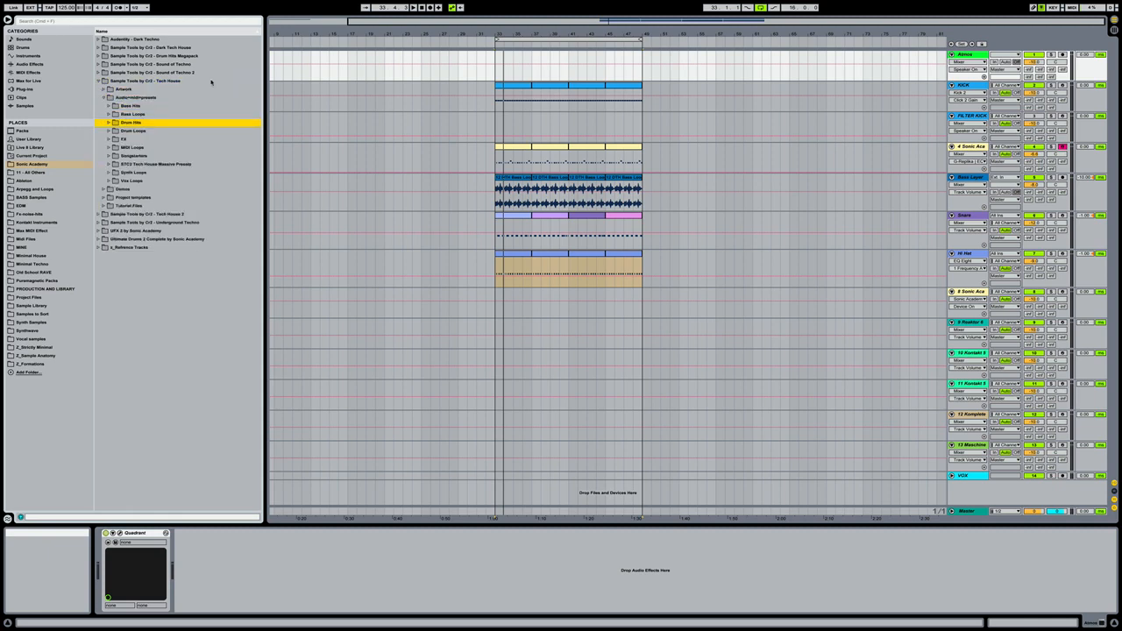
key("Down")
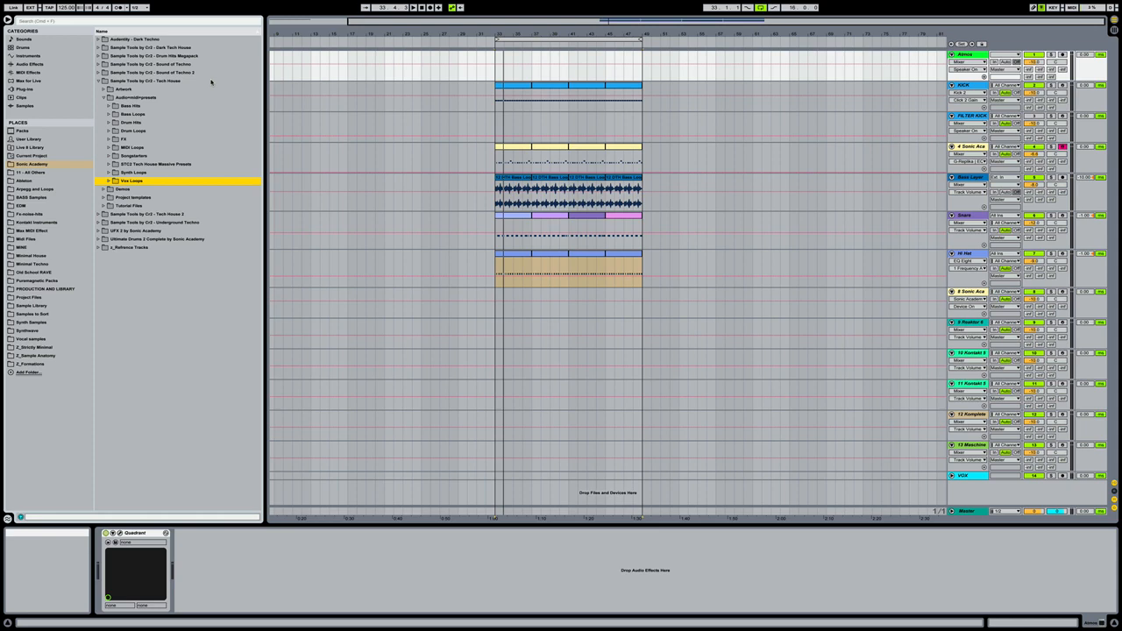
key("Right")
- Audition the Tech House vox loops one after another from 01 to 10
key("Down")
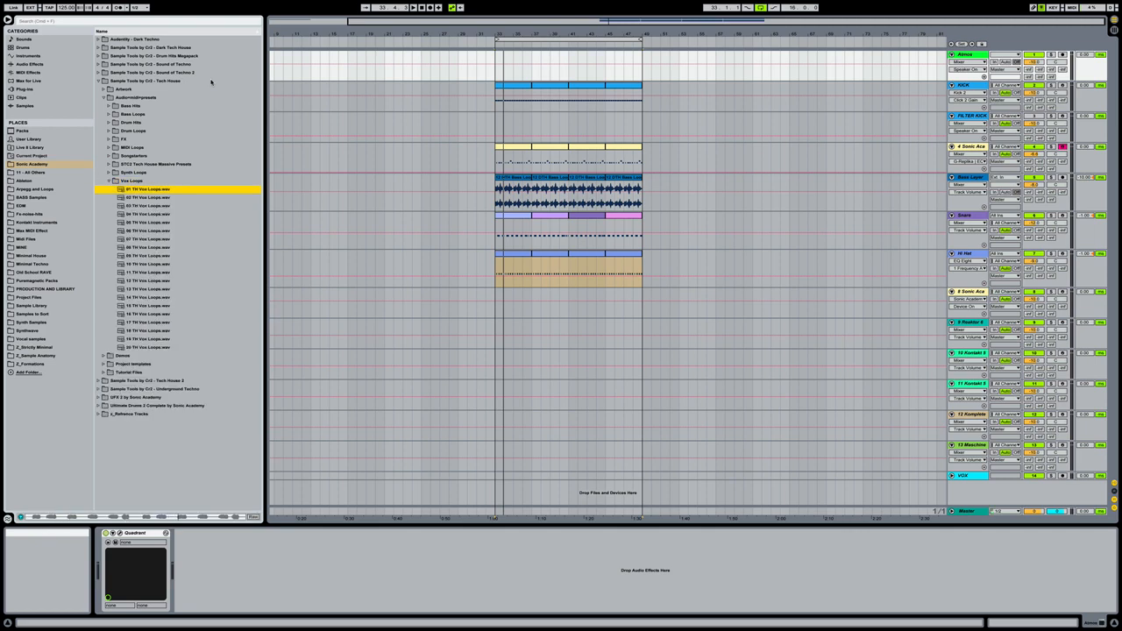
key("Down")
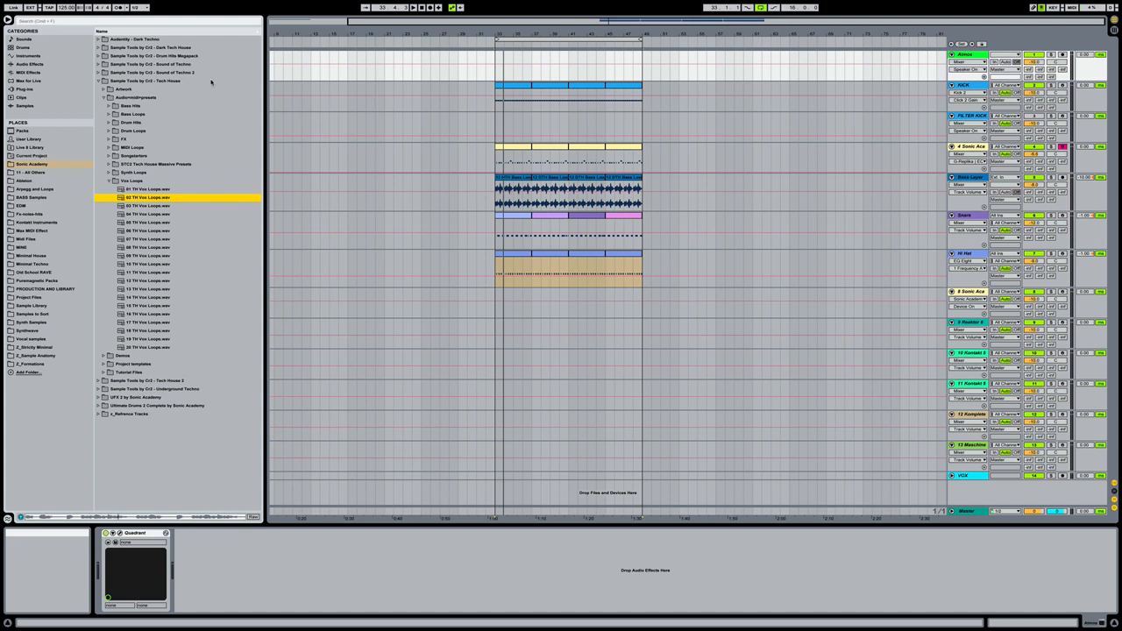
key("Down")
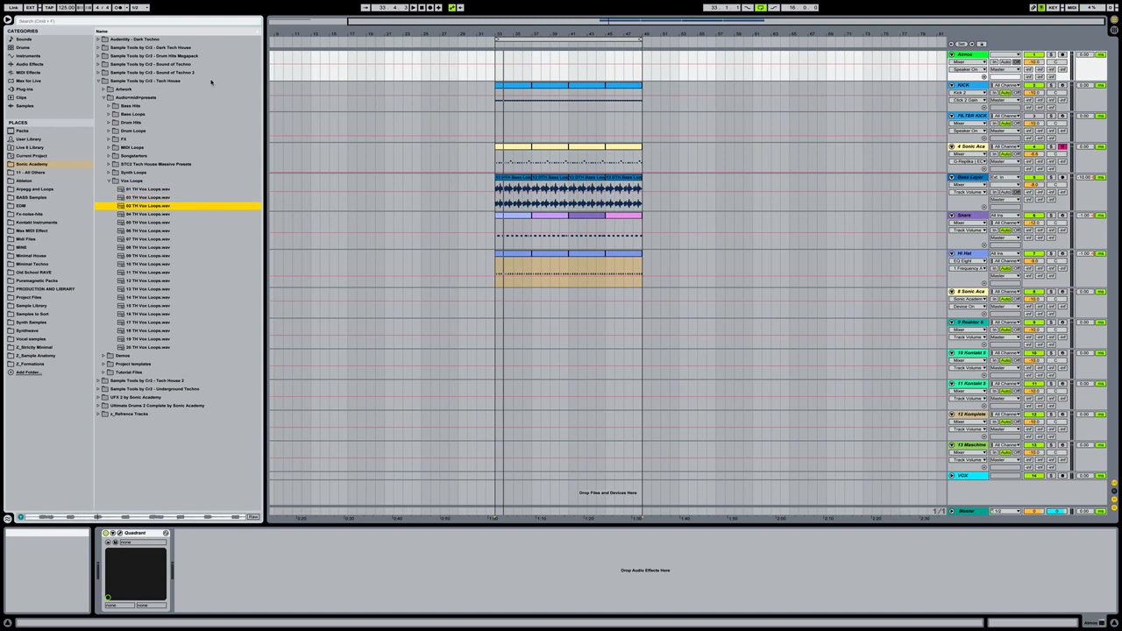
key("Down")
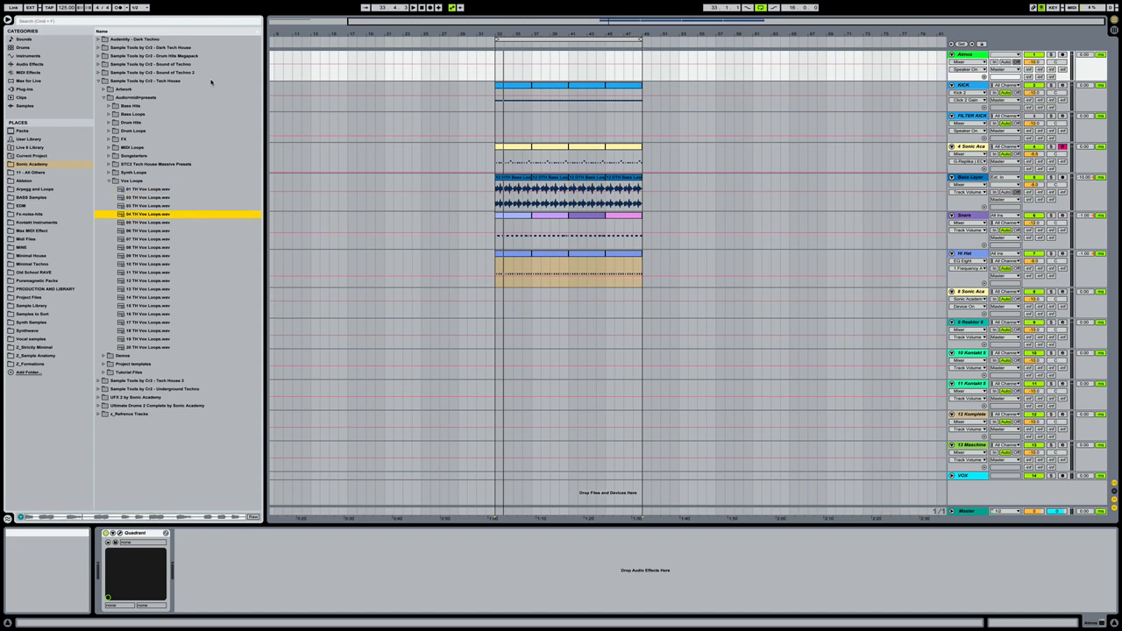
key("Down")
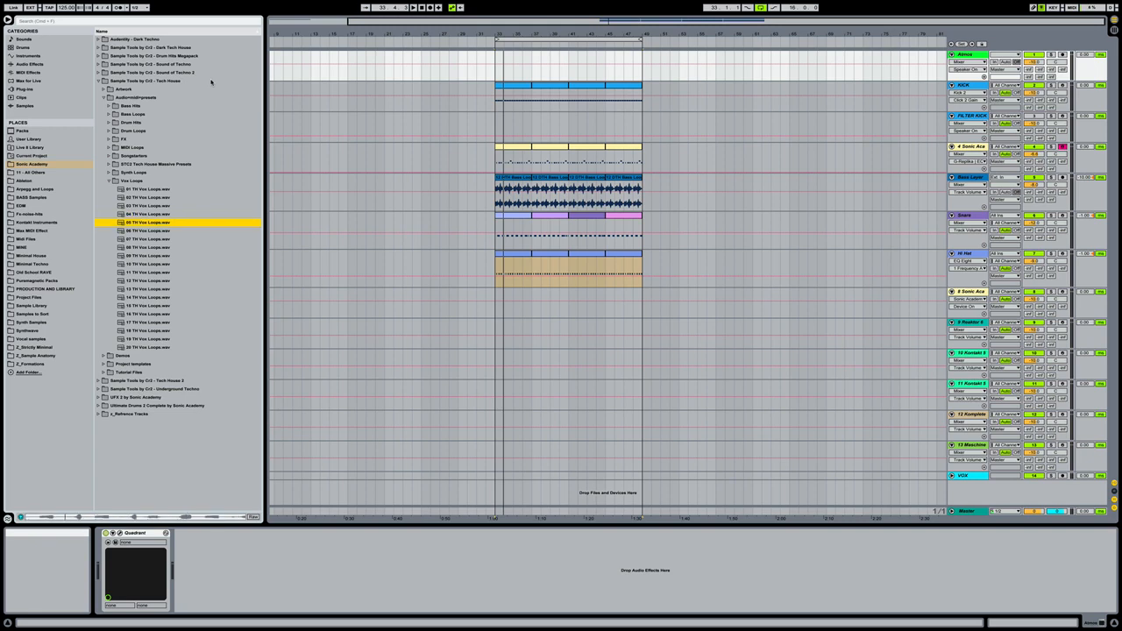
key("Down")
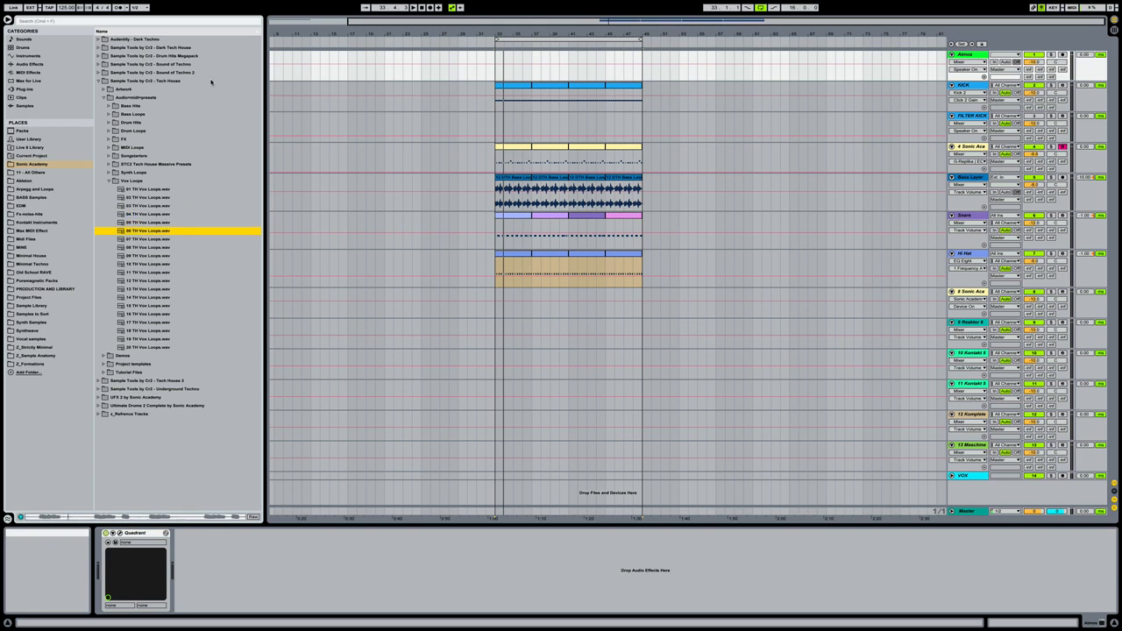
key("Down")
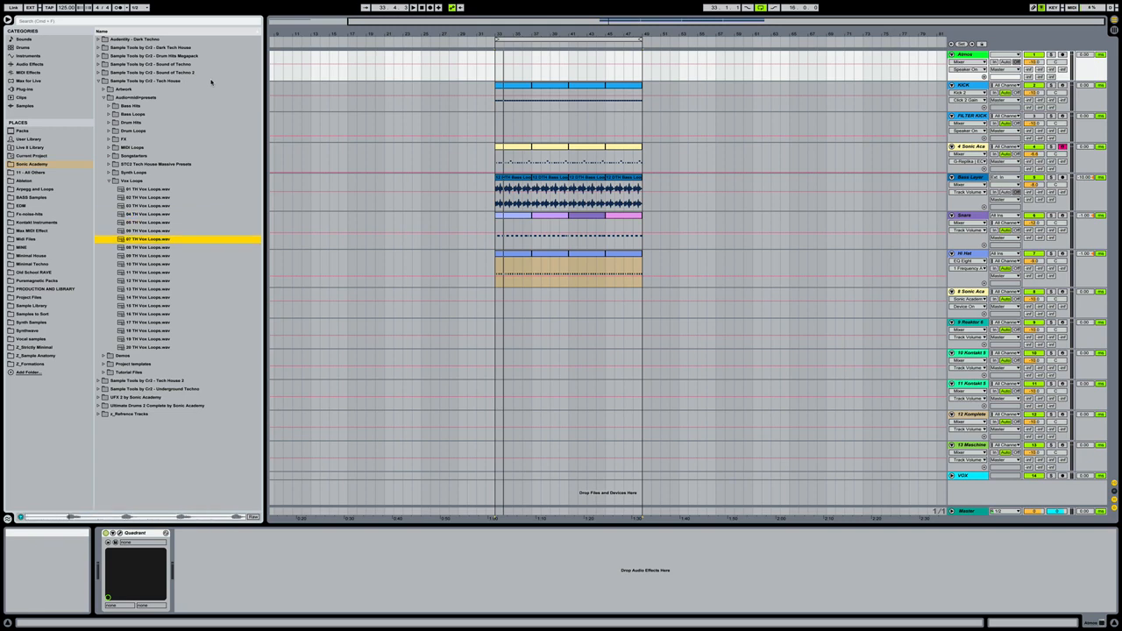
key("Down")
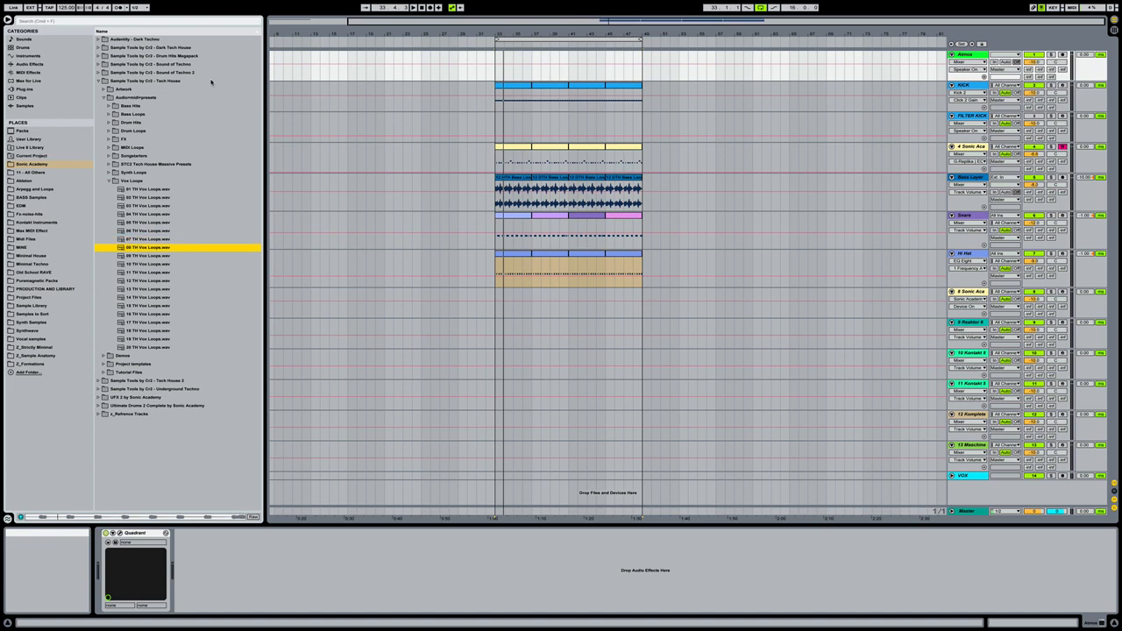
key("Down")
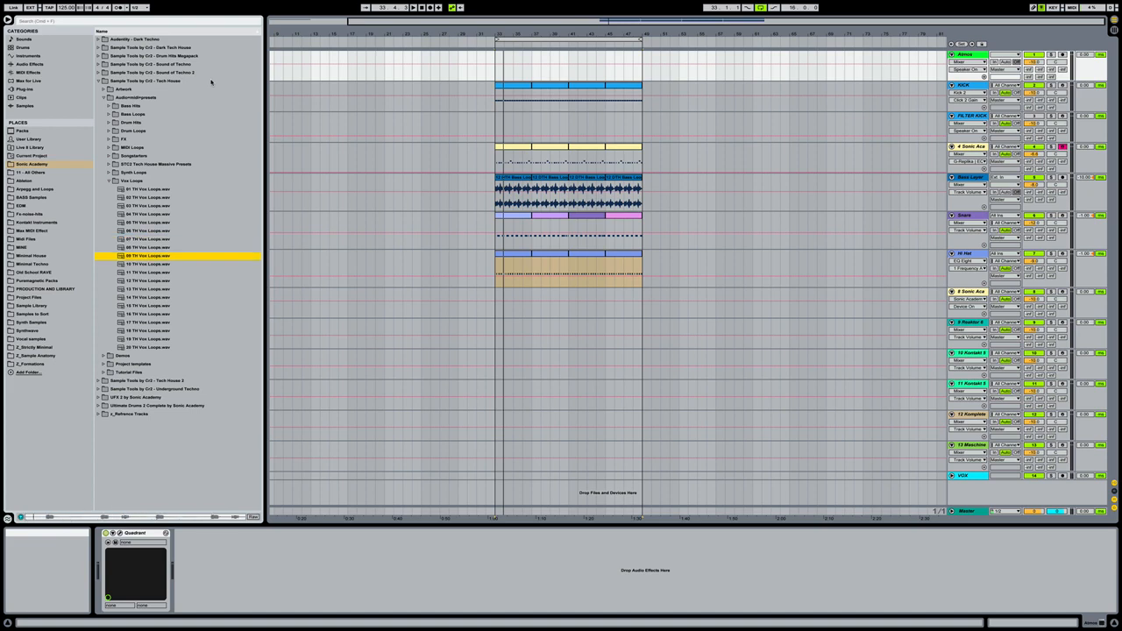
key("Down")
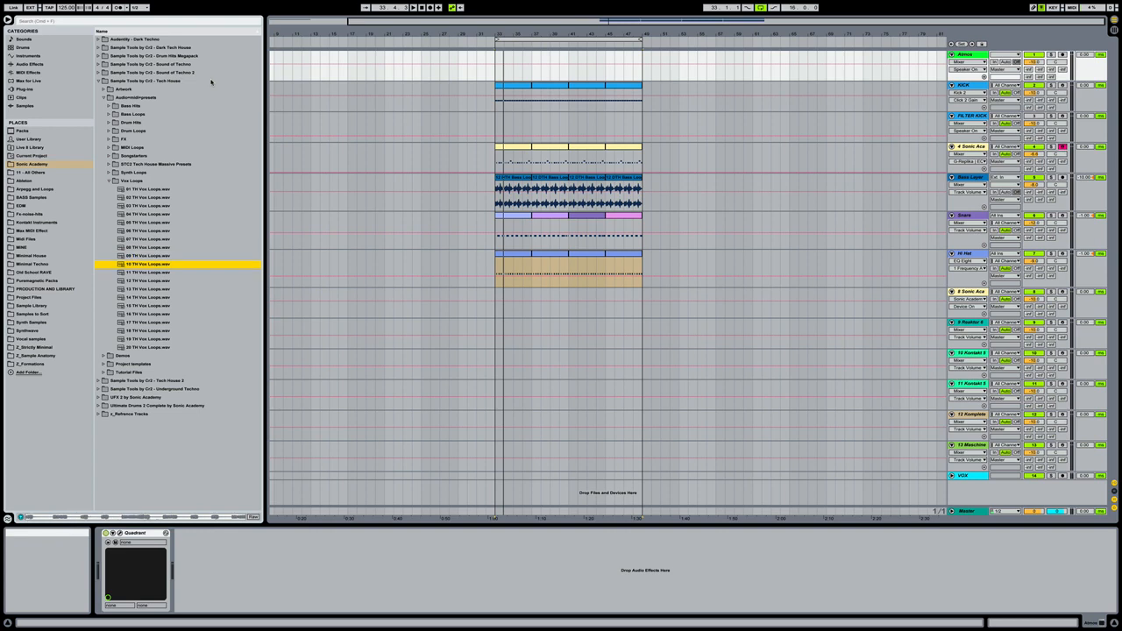
- Collapse the Tech House pack and open the Vox Loops folder of Sample Tools by Cr2 - Tech House 2
key("Left")
key("Left")
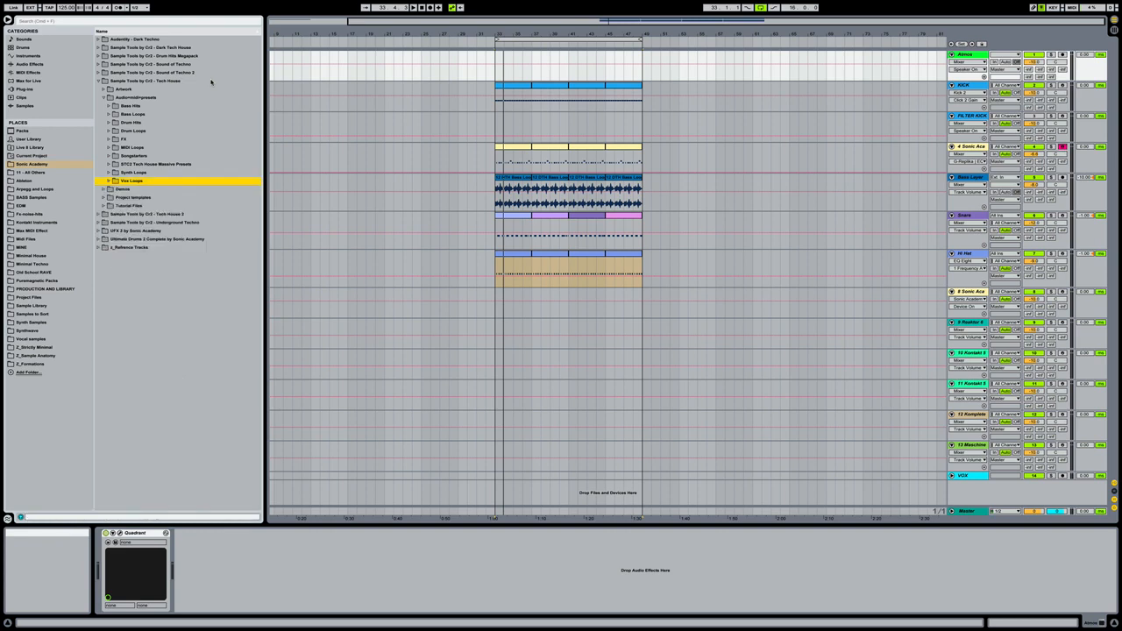
key("Left")
key("Left")
key("Left")
key("Left")
key("Down")
key("Right")
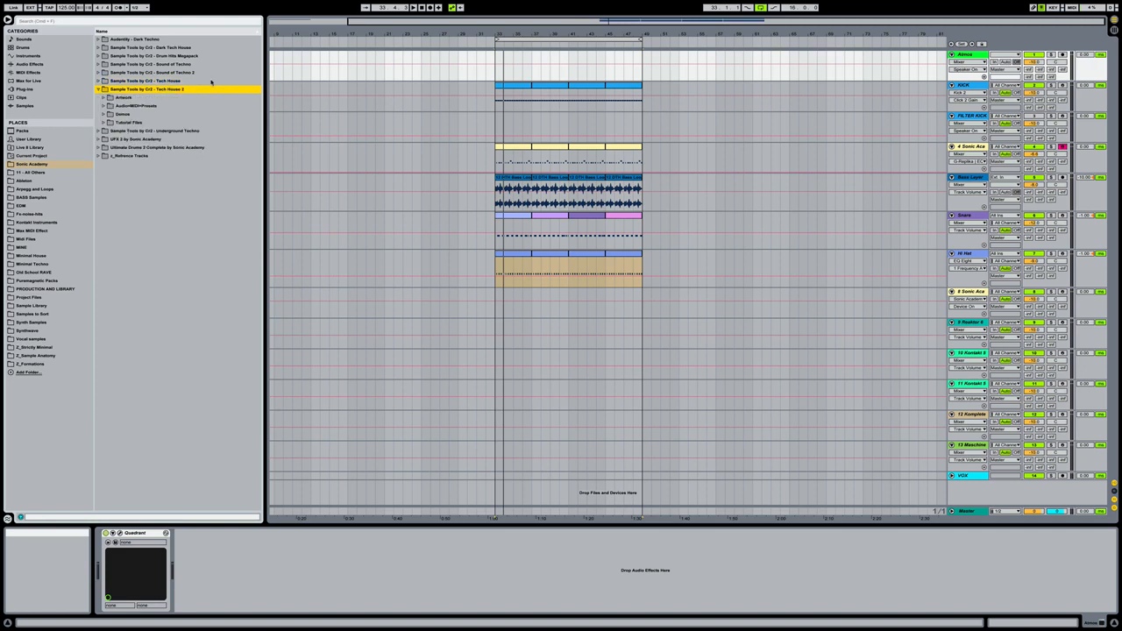
key("Down")
key("Down")
key("Right")
key("Down")
key("Down")
key("Down")
key("Down")
key("Down")
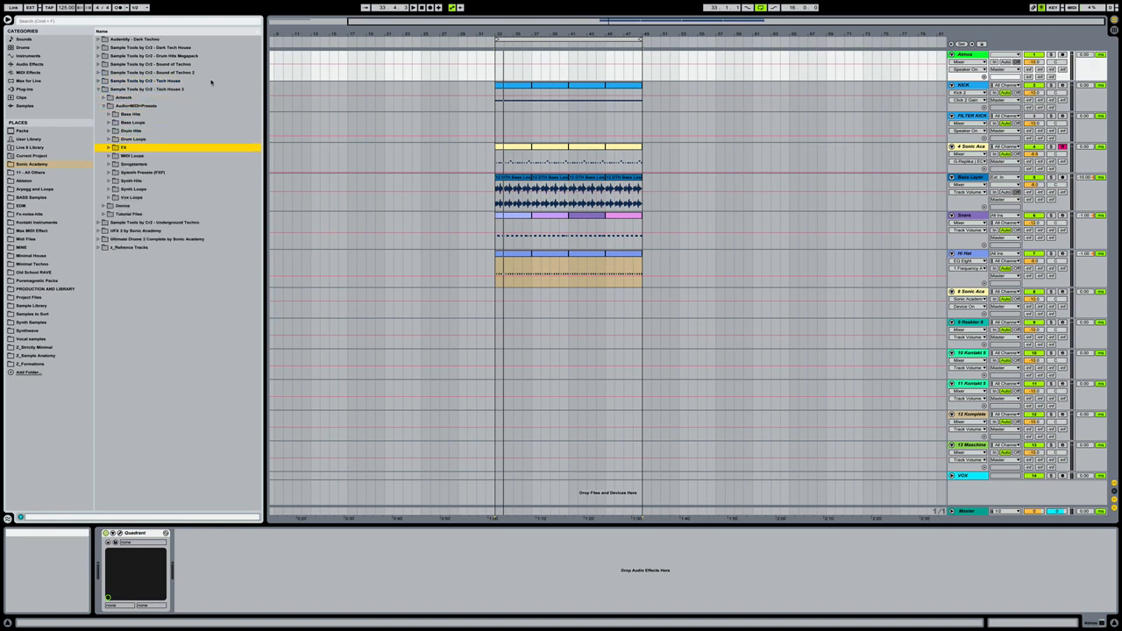
key("Down")
key("Down")
key("Down")
key("Down")
key("Down")
key("Down")
key("Right")
- Audition a selection of the Tech House 2 vox loops, from 01 through 18
key("Down")
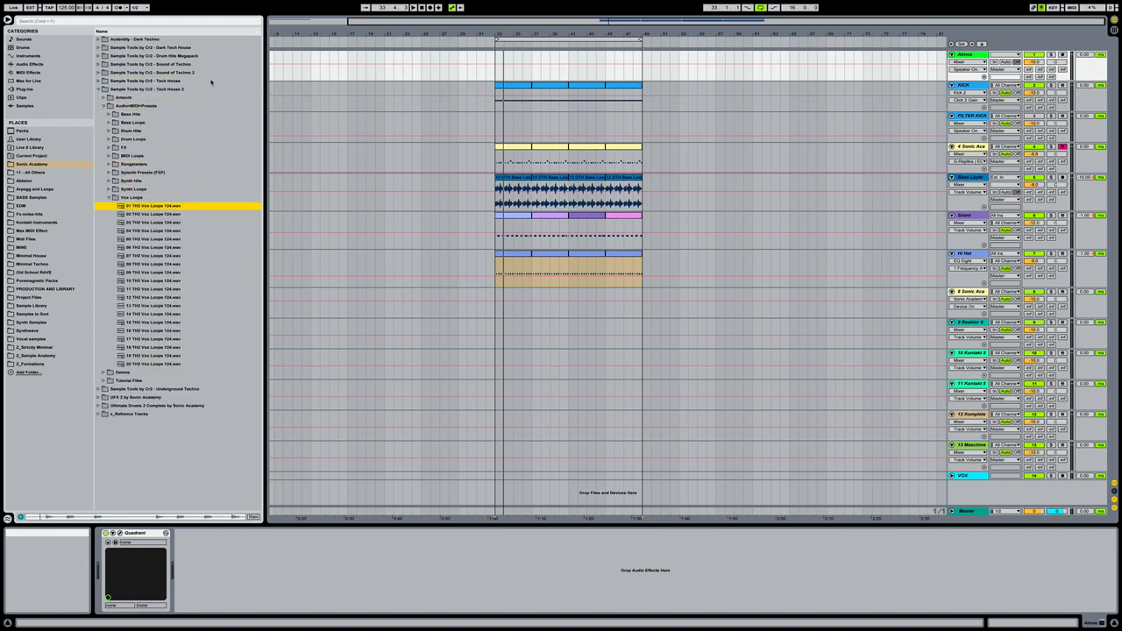
key("Down")
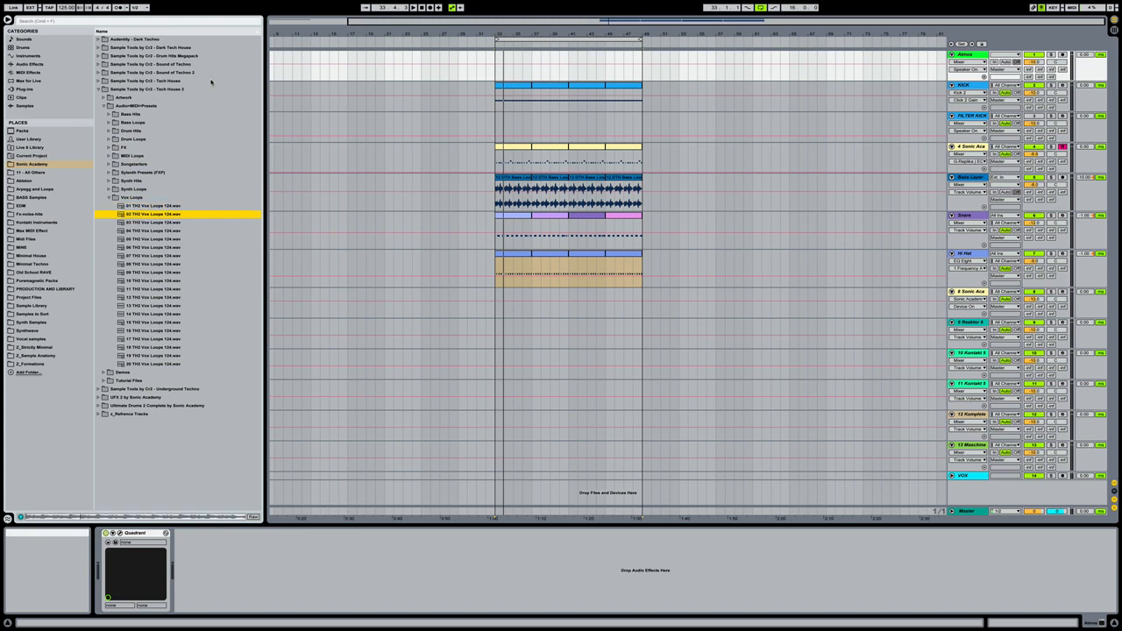
key("Down")
key("Down")
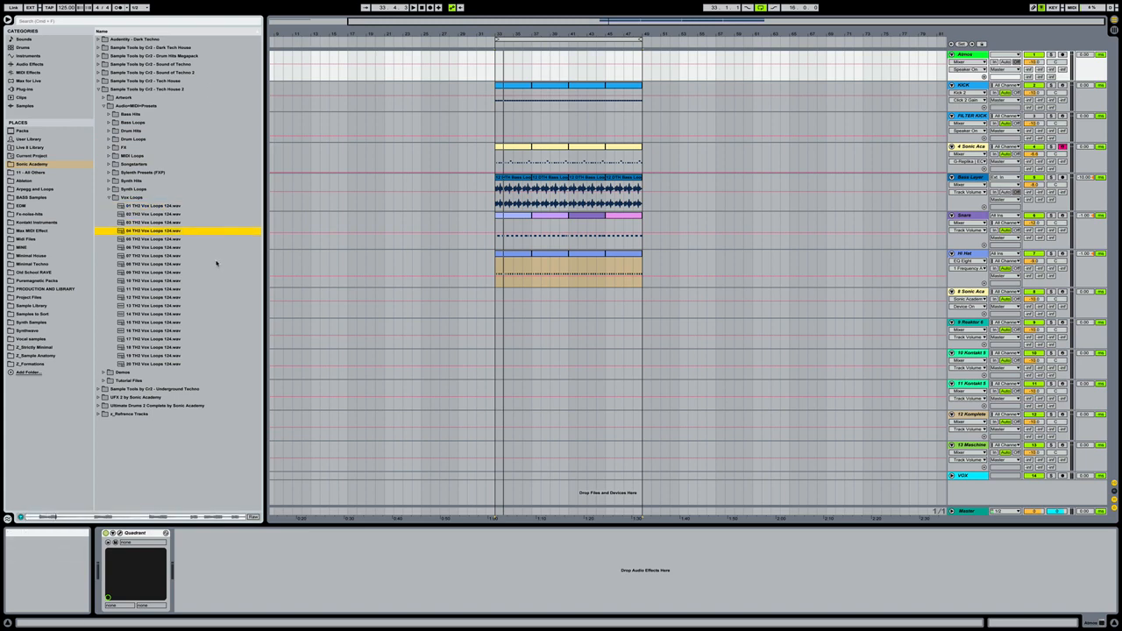
left_click(209, 305)
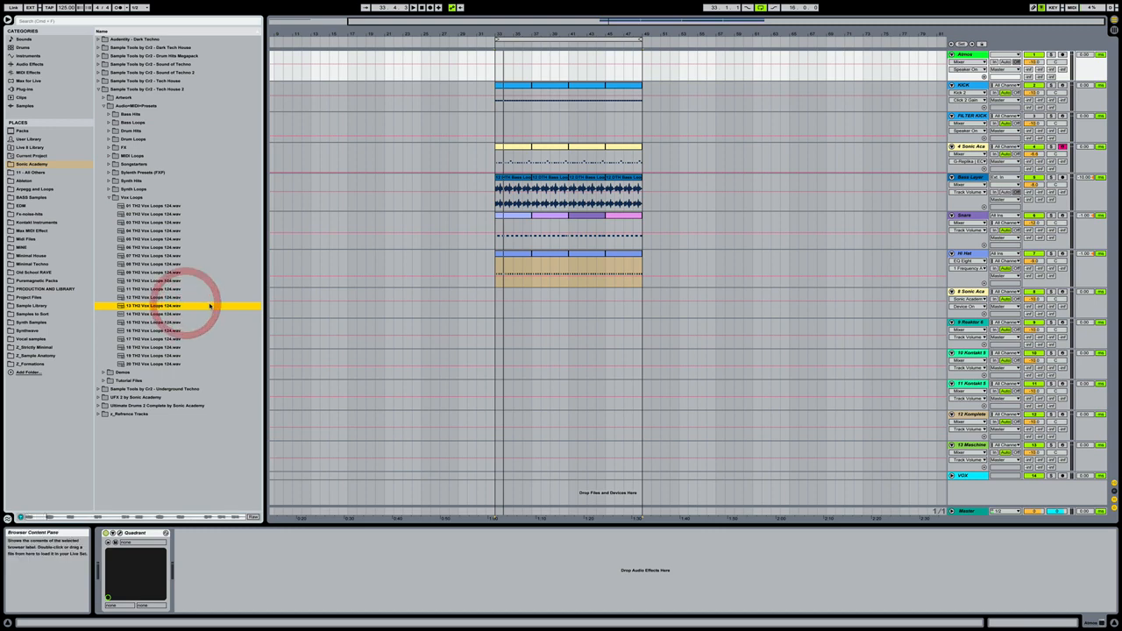
key("Down")
key("Down")
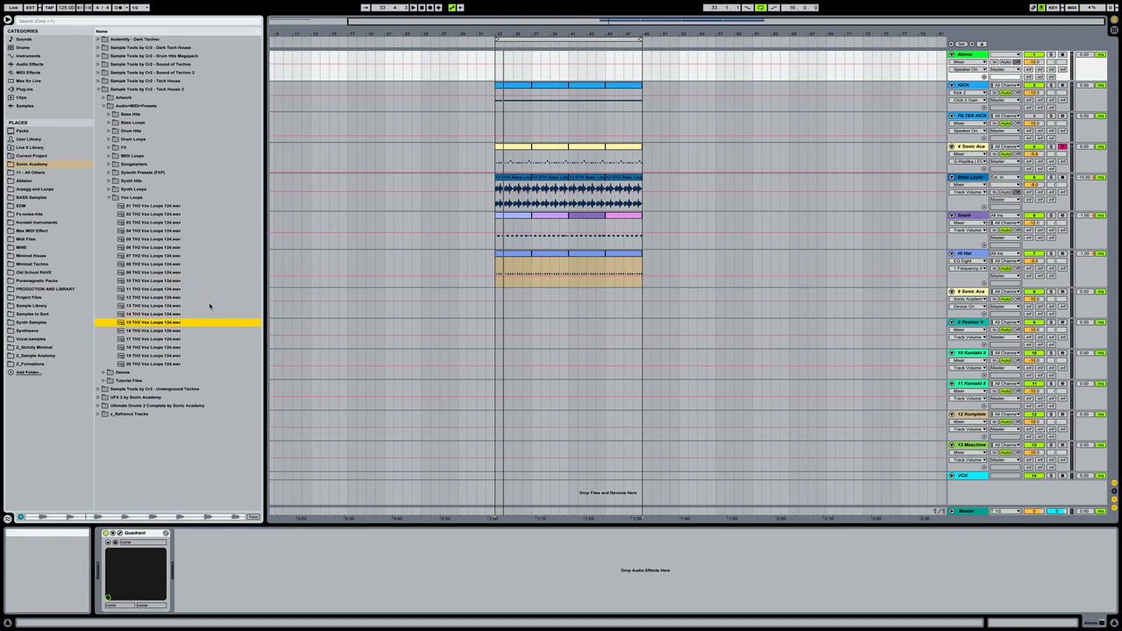
left_click(206, 338)
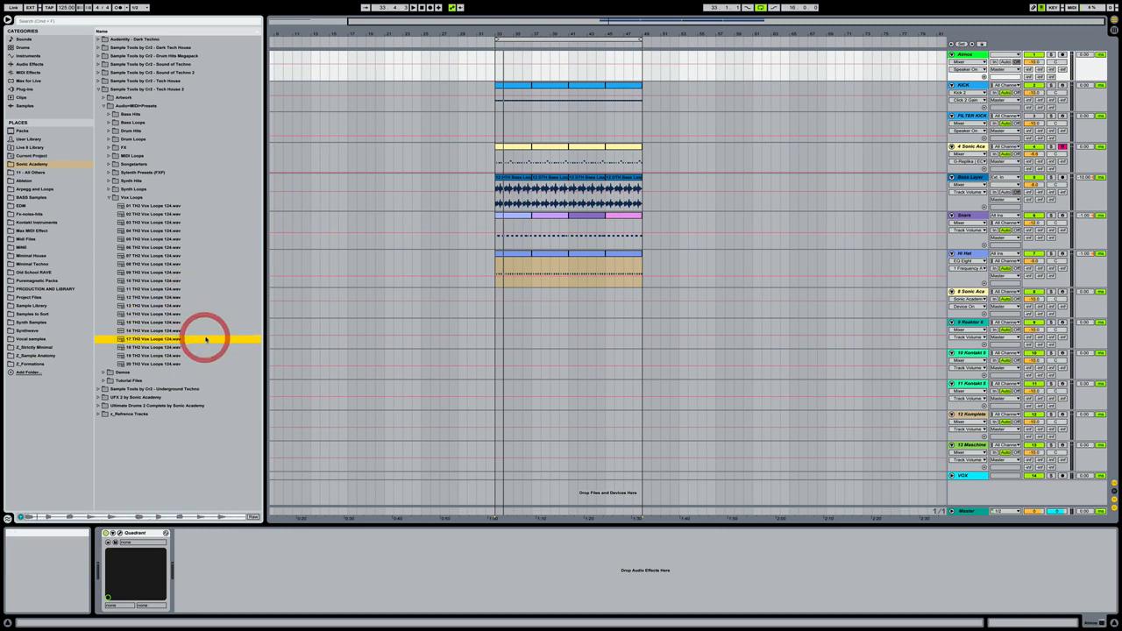
key("Down")
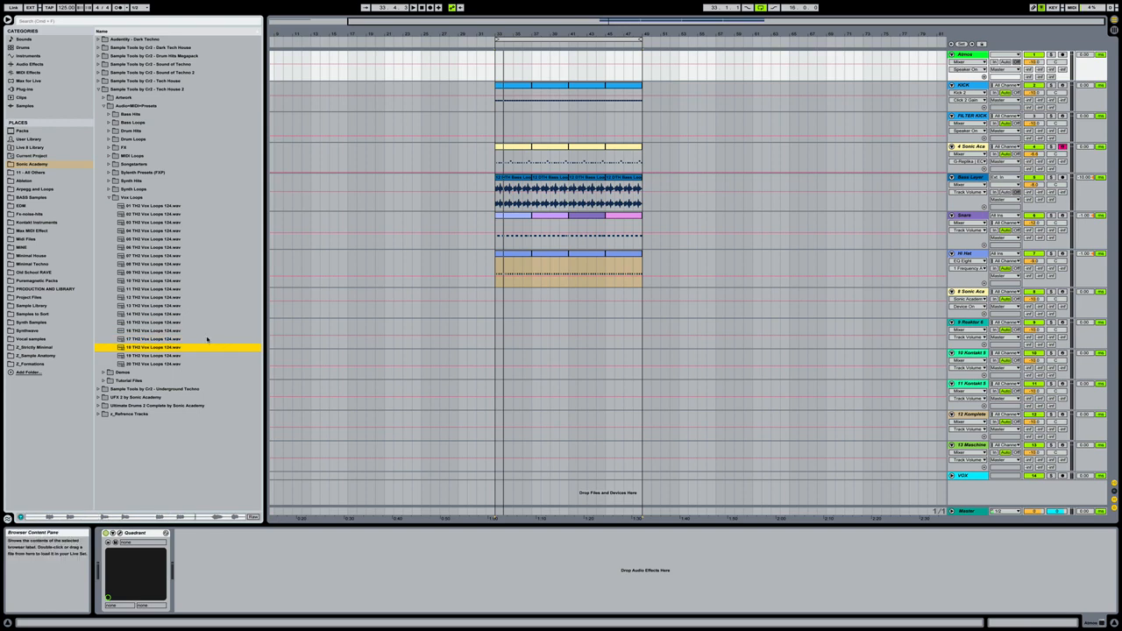
- Place the sample 18 TH2 Vox Loops 124.wav on the Atmos track at bar 33
left_click(162, 349)
left_click_drag(136, 351, 499, 215)
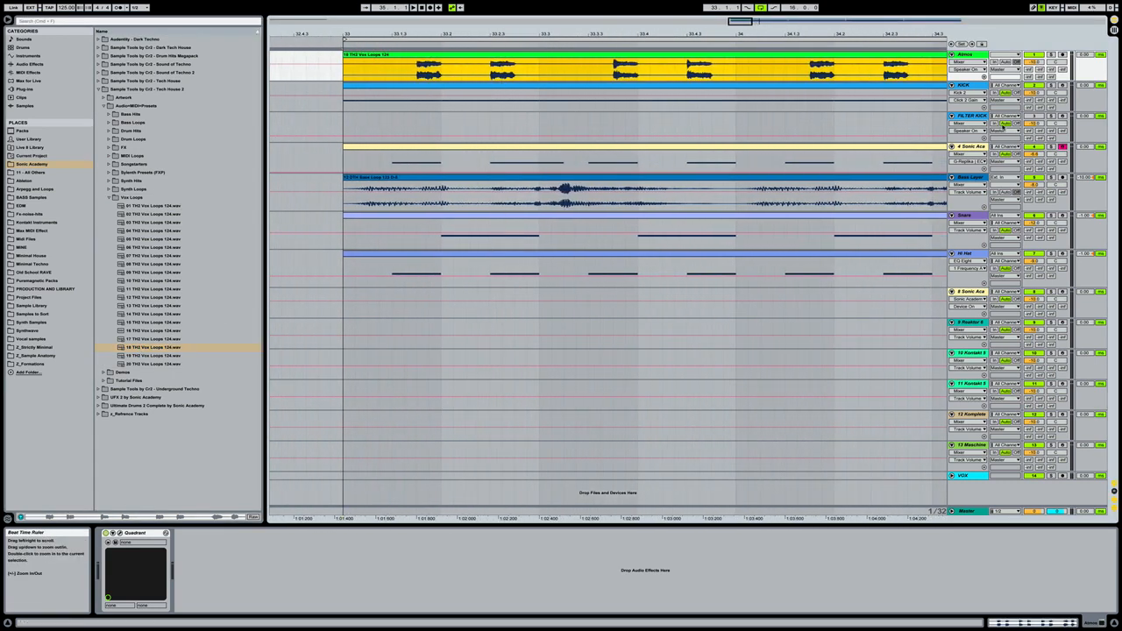
- Make the Atmos track taller and solo it to play back the vocal loop on its own
left_click_drag(969, 84, 972, 167)
left_click(1051, 54)
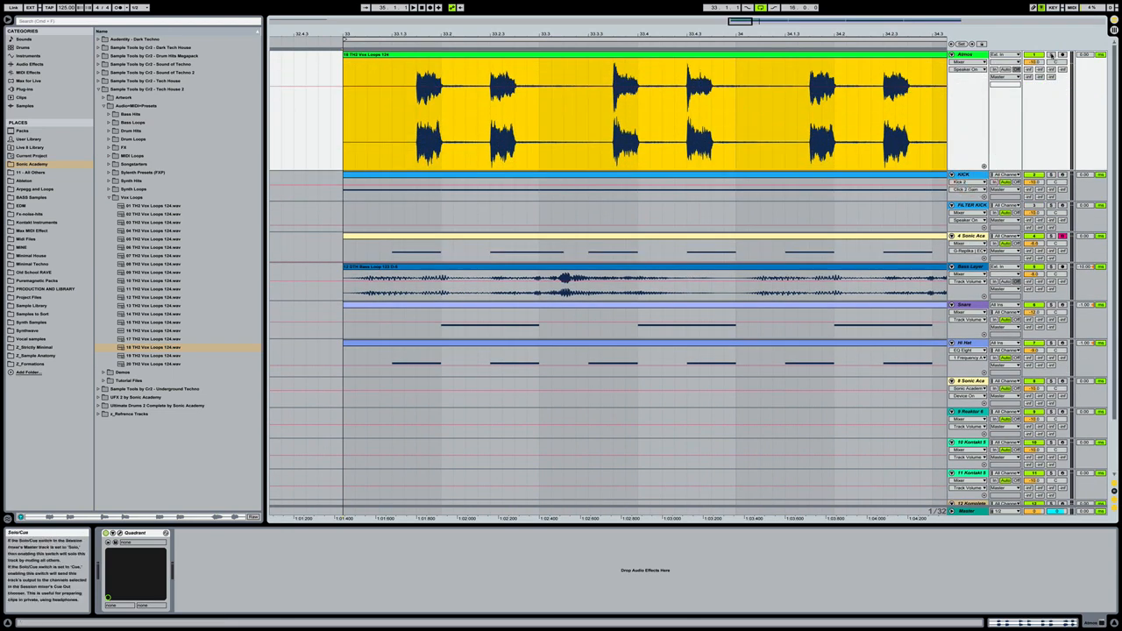
key("space")
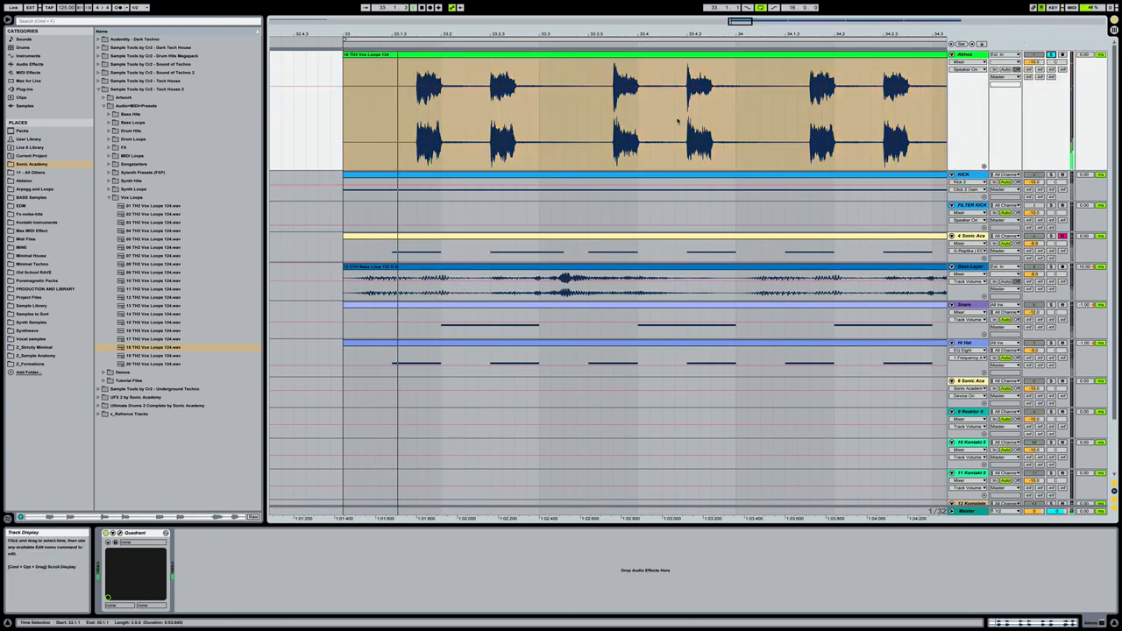
- Split out the first vocal hit, from 33.1.4 to 33.2.1, and delete the loop sections before and after it
left_click(416, 103)
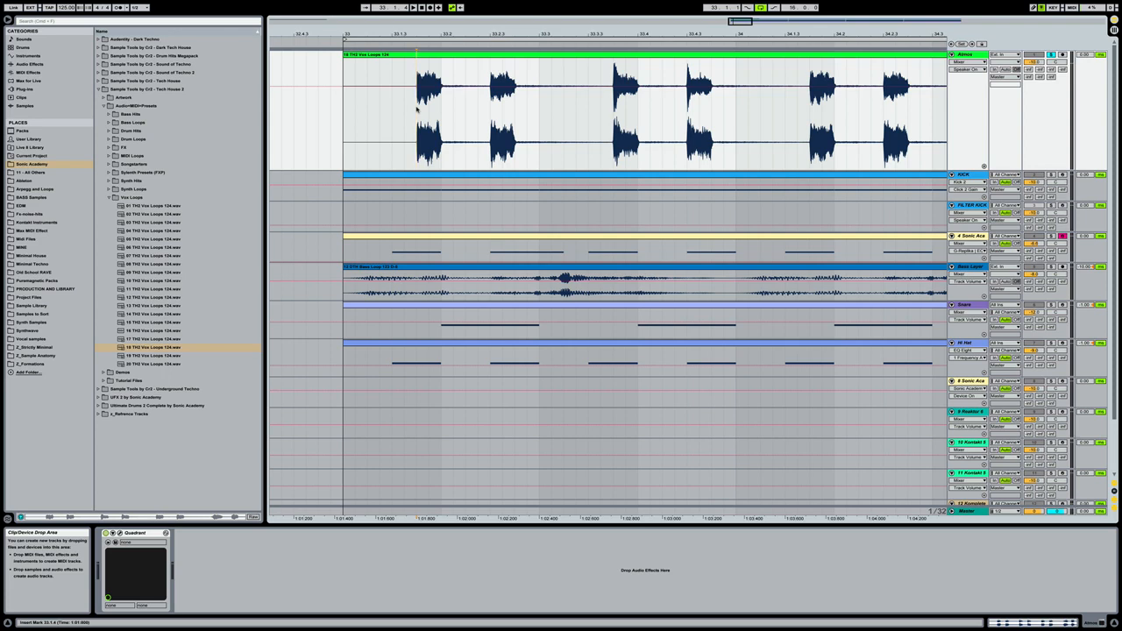
left_click_drag(417, 107, 440, 104)
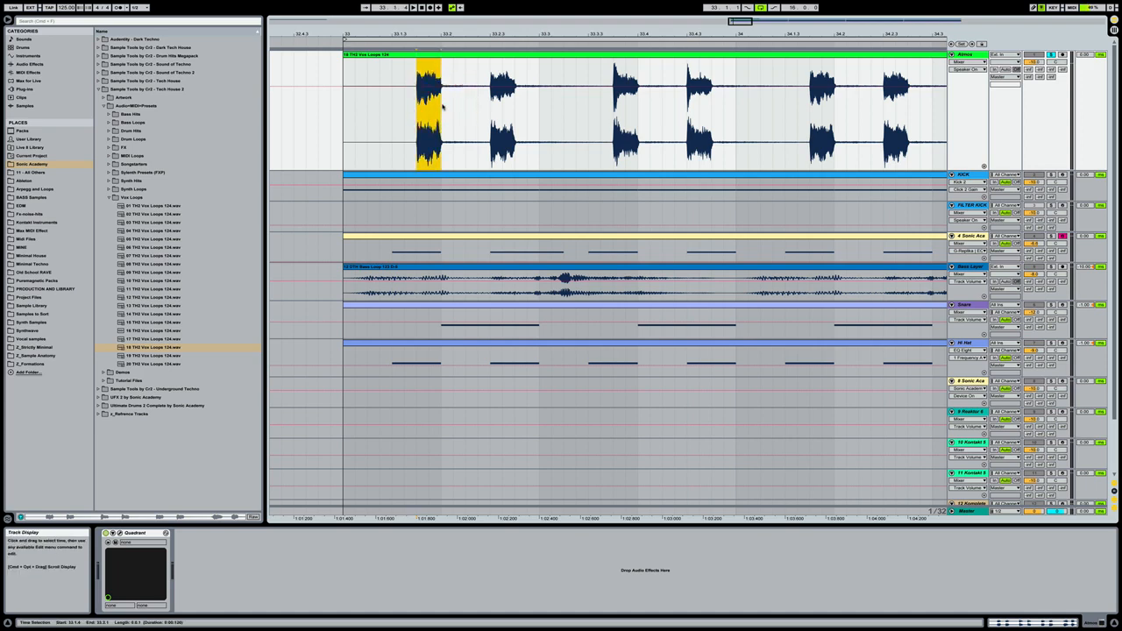
key("super+e")
left_click(408, 55)
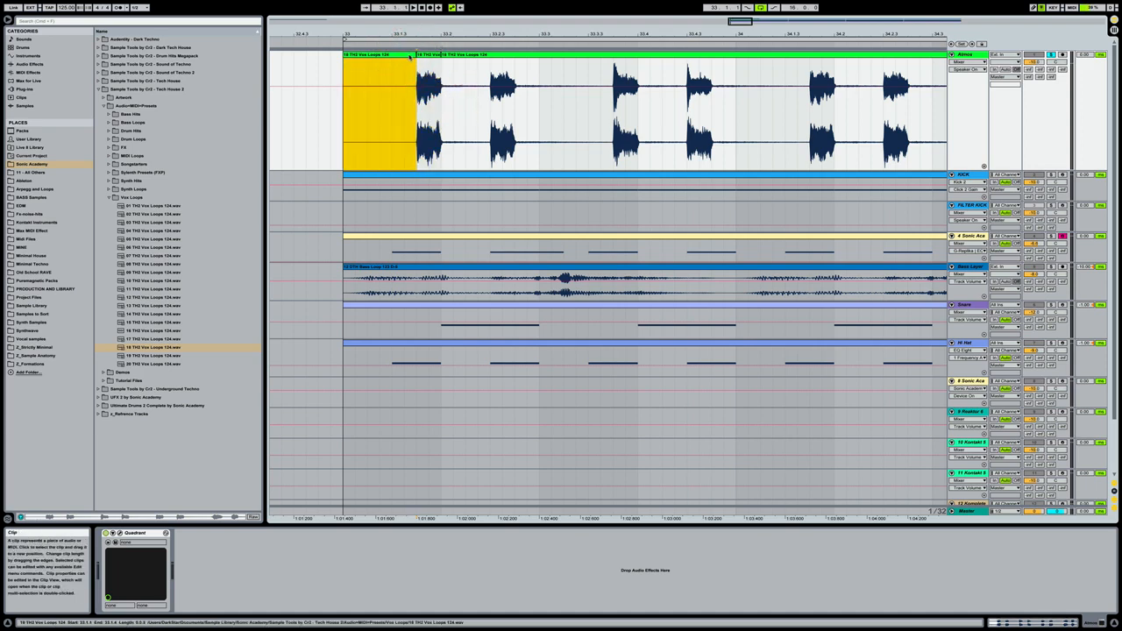
key("Delete")
left_click(481, 54)
key("Delete")
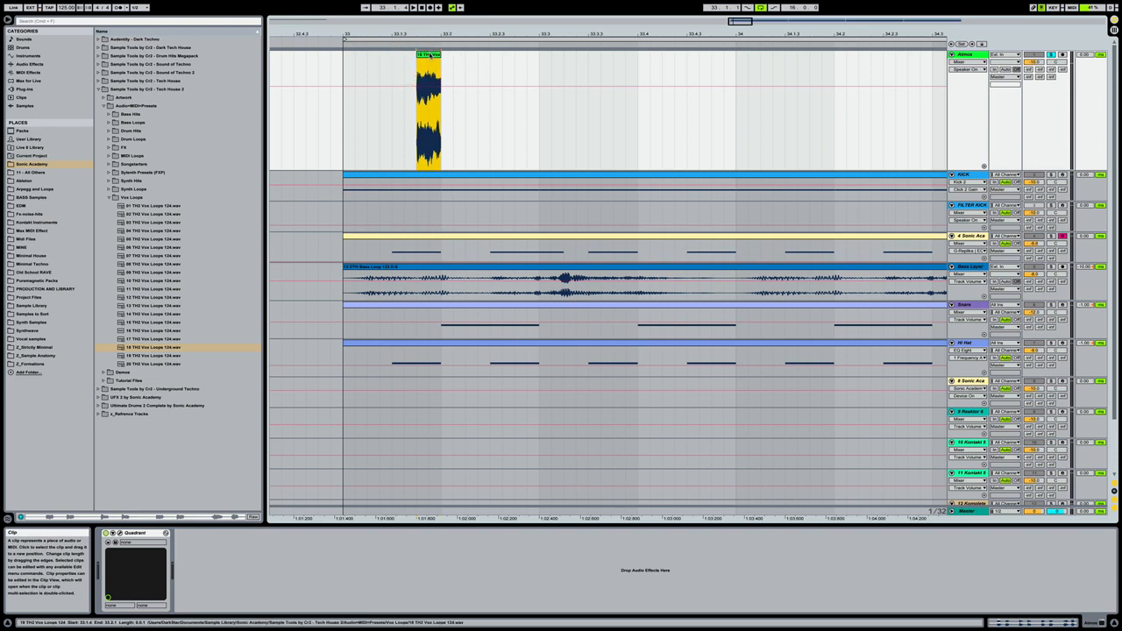
- Move the isolated vocal hit to the start of bar 33 and duplicate it three times back to back
left_click_drag(429, 55, 357, 66)
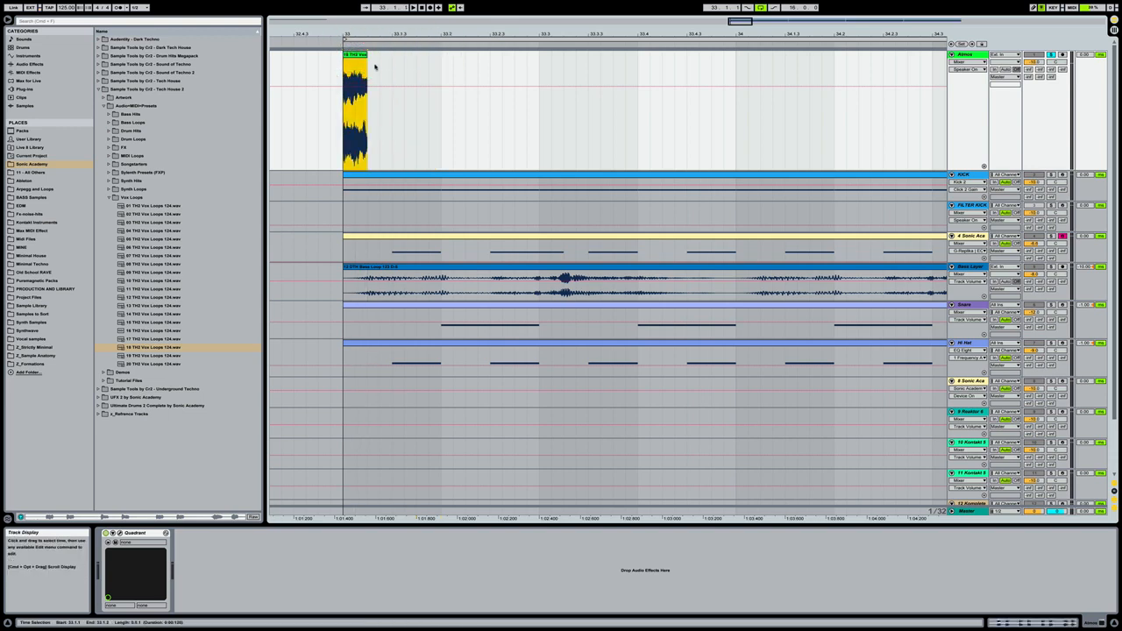
key("super+d")
key("super+d")
key("super+d")
- Select the four repeated vocal hits on the Atmos track and duplicate them three times to fill bar 33
left_click(361, 54)
left_click(432, 55, "shift")
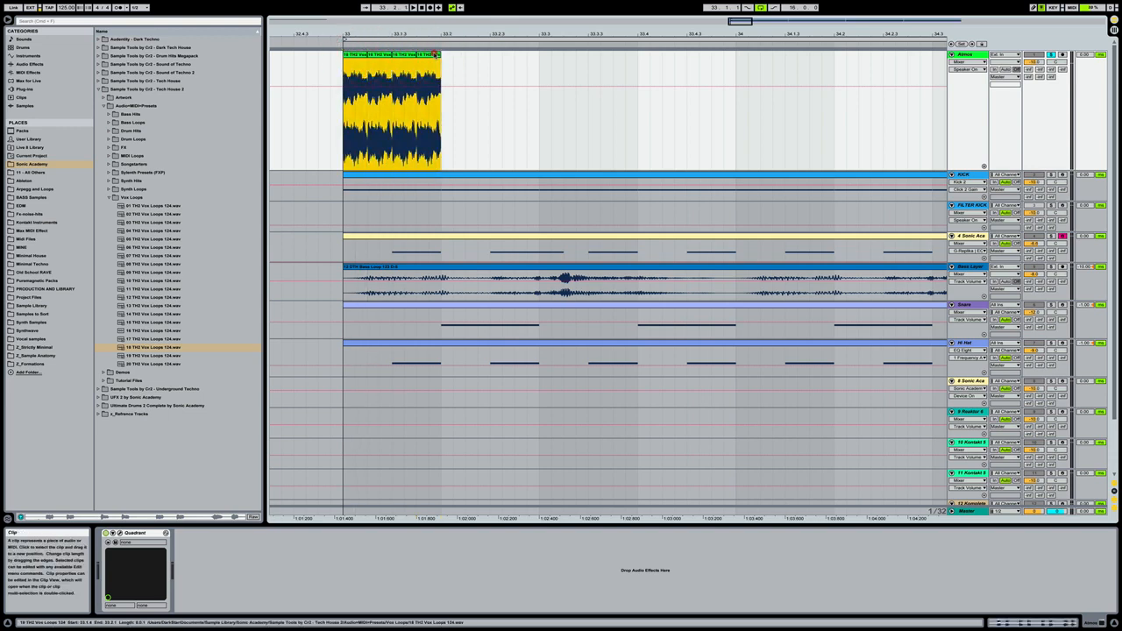
left_click_drag(423, 34, 424, 9)
key("super+d")
key("super+d")
key("super+d")
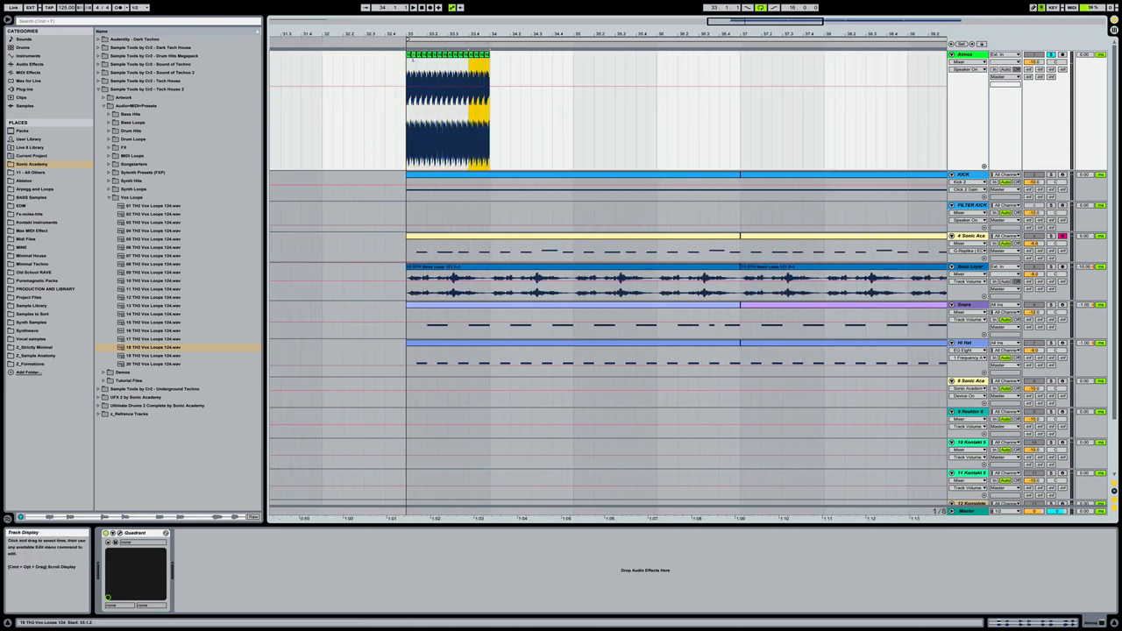
- Play back the full bar 33 pattern and lower the Atmos track volume to about -13 dB
left_click(407, 55)
left_click(487, 54, "shift")
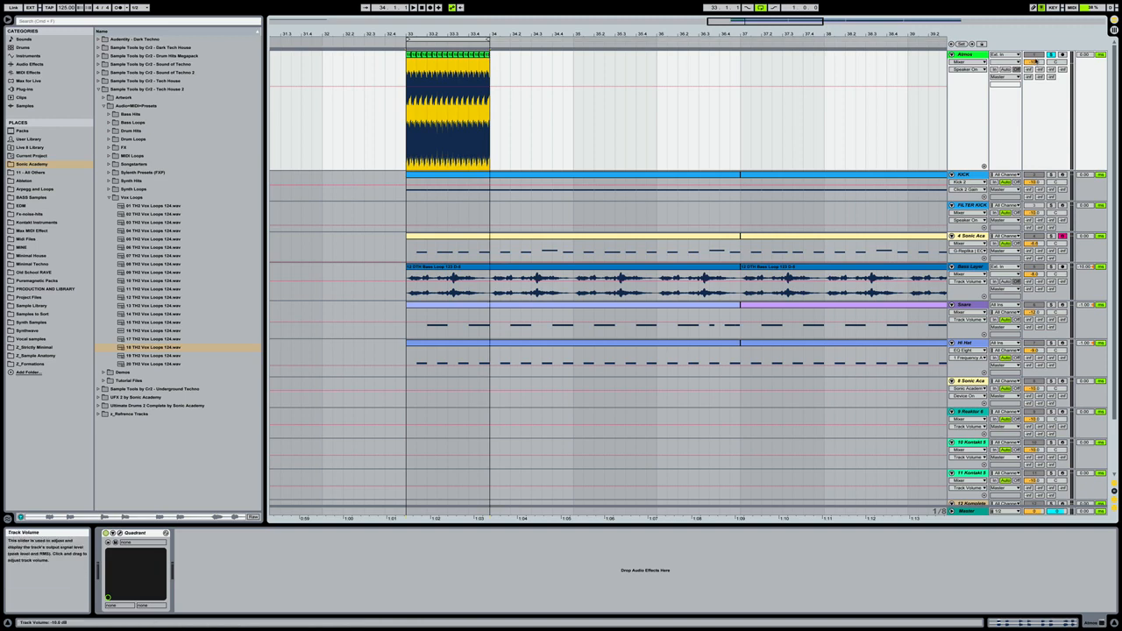
key("space")
left_click_drag(1033, 62, 1033, 83)
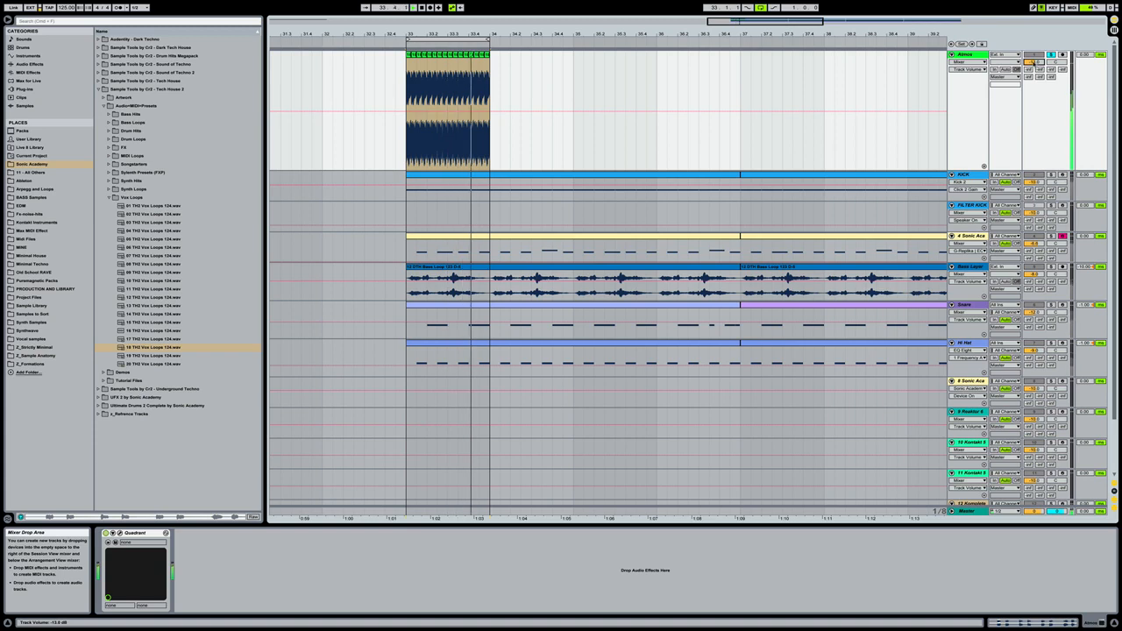
- Duplicate the one-bar vocal pattern three times up to bar 37 and consolidate all four bars into one clip
left_click_drag(591, 35, 591, 27)
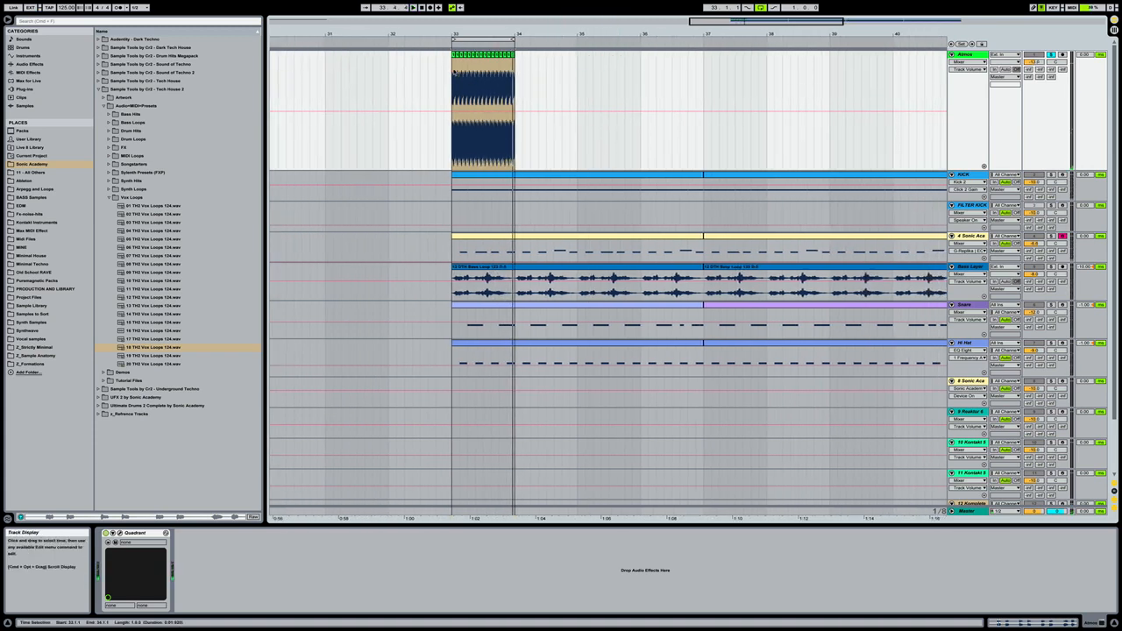
left_click(452, 72)
left_click_drag(452, 72, 514, 69)
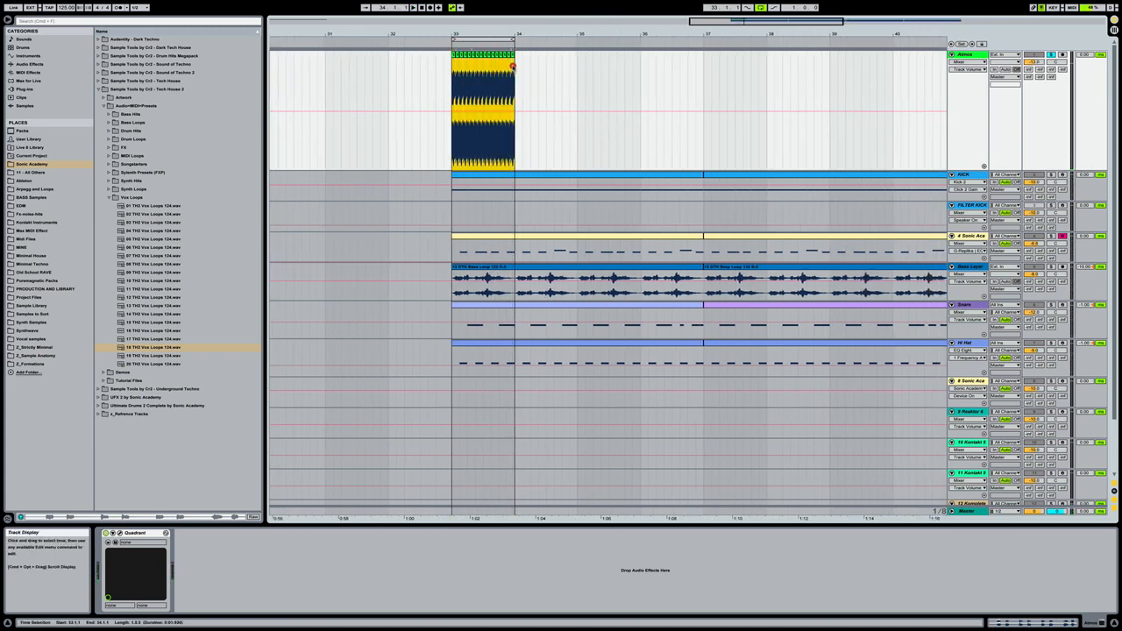
key("super+d")
key("super+d")
key("super+d")
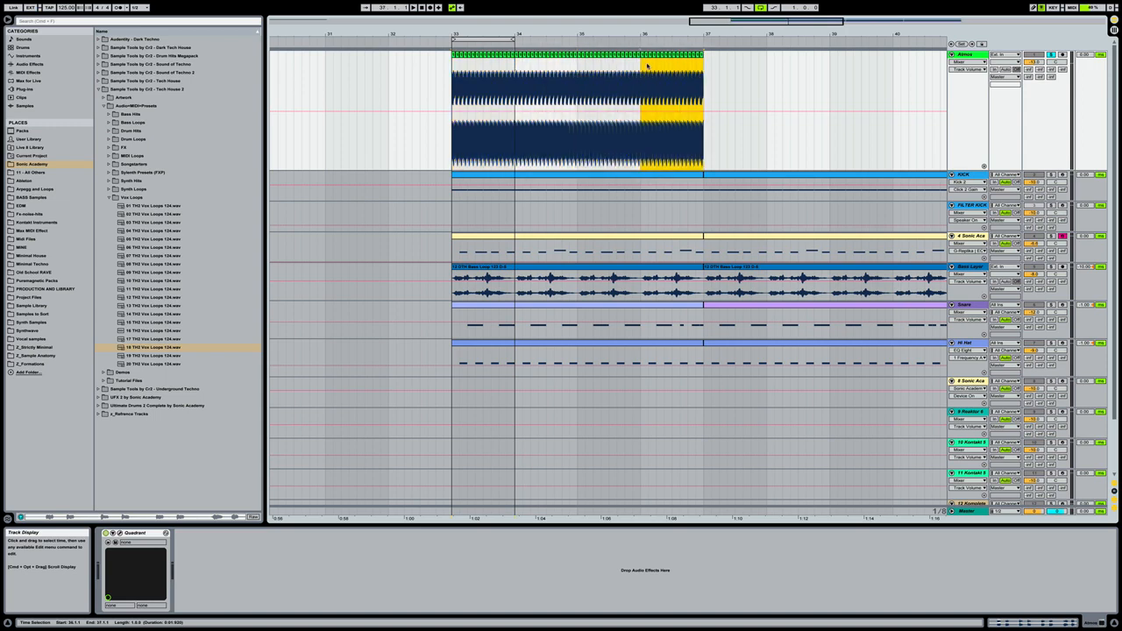
left_click_drag(700, 63, 447, 82)
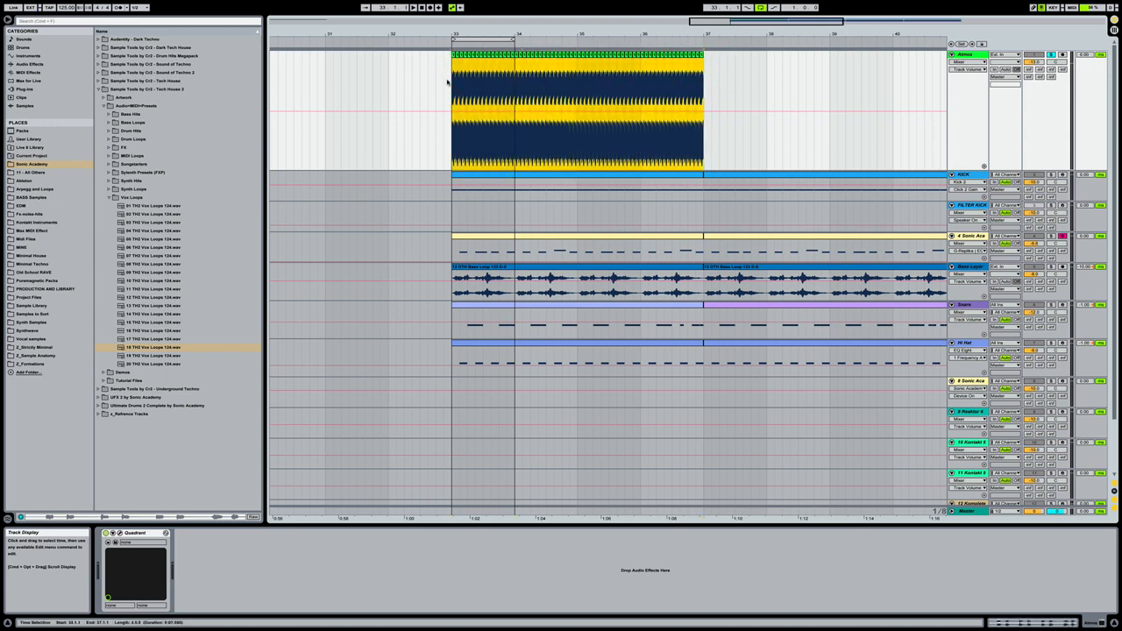
key("super+j")
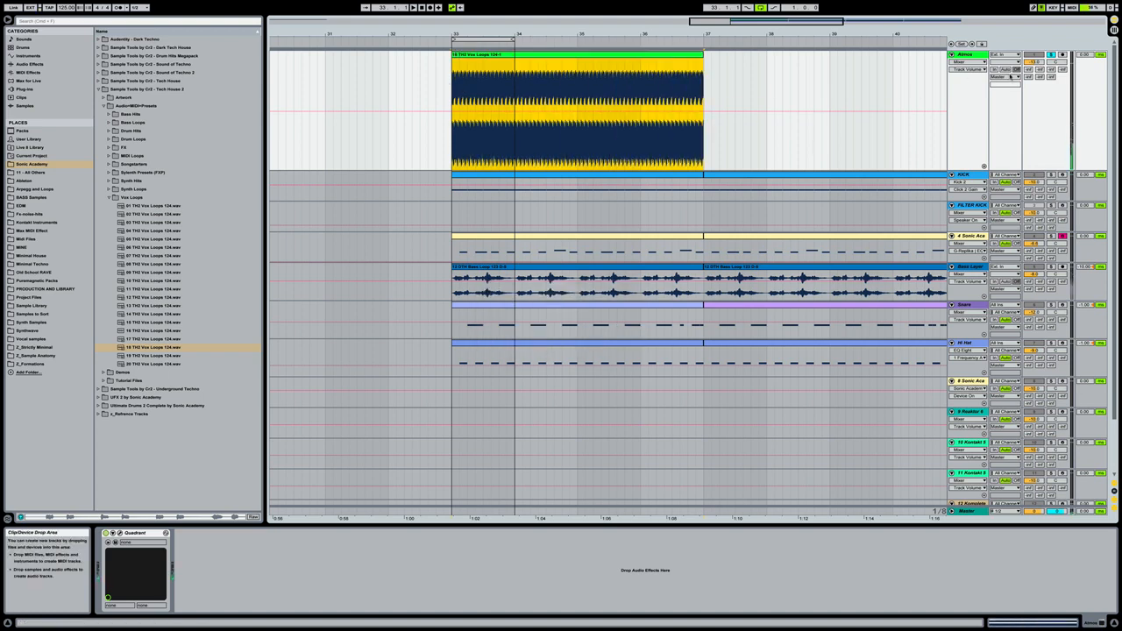
- Extend the loop region to cover bars 33 to 37 and play back the consolidated vocal clip
key("space")
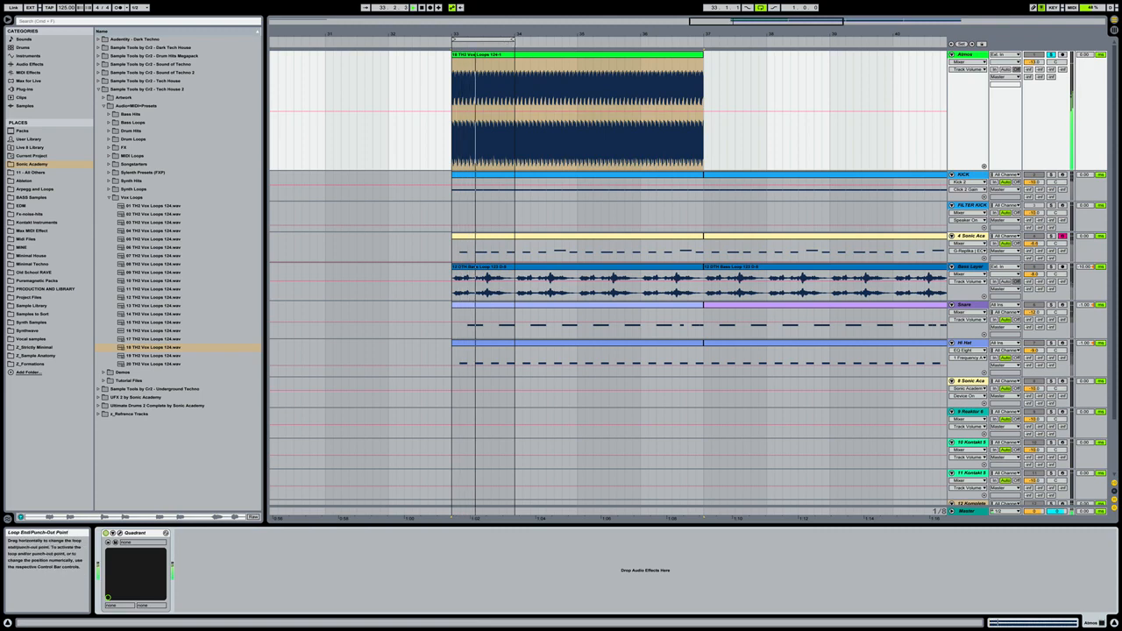
left_click_drag(514, 39, 690, 70)
left_click(573, 113)
scroll(573, 113, "left", 3)
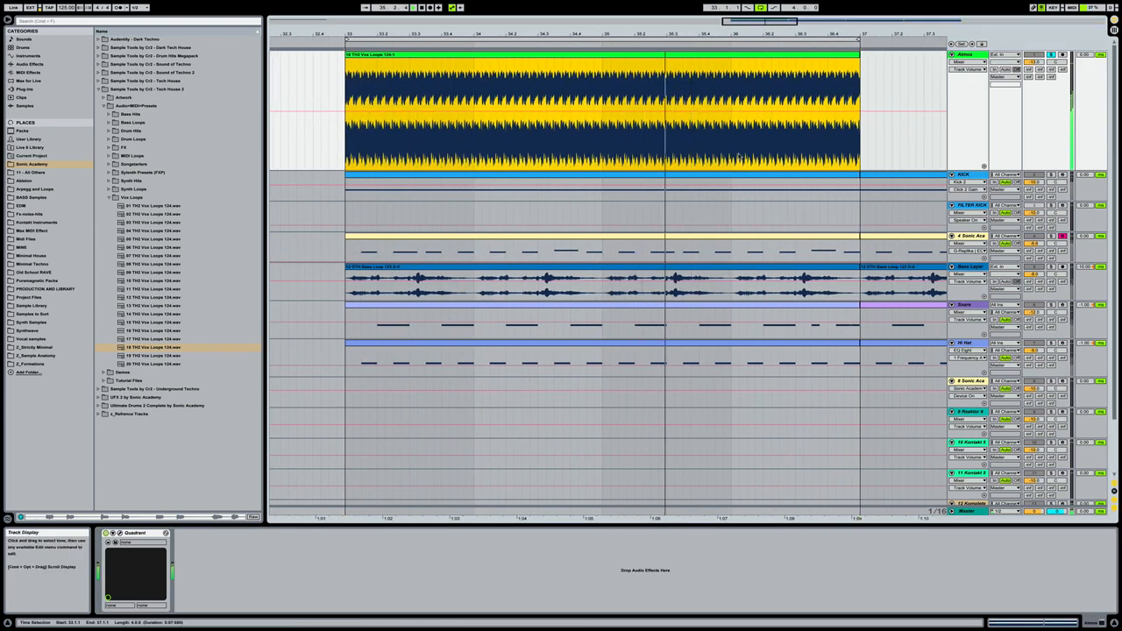
key("space")
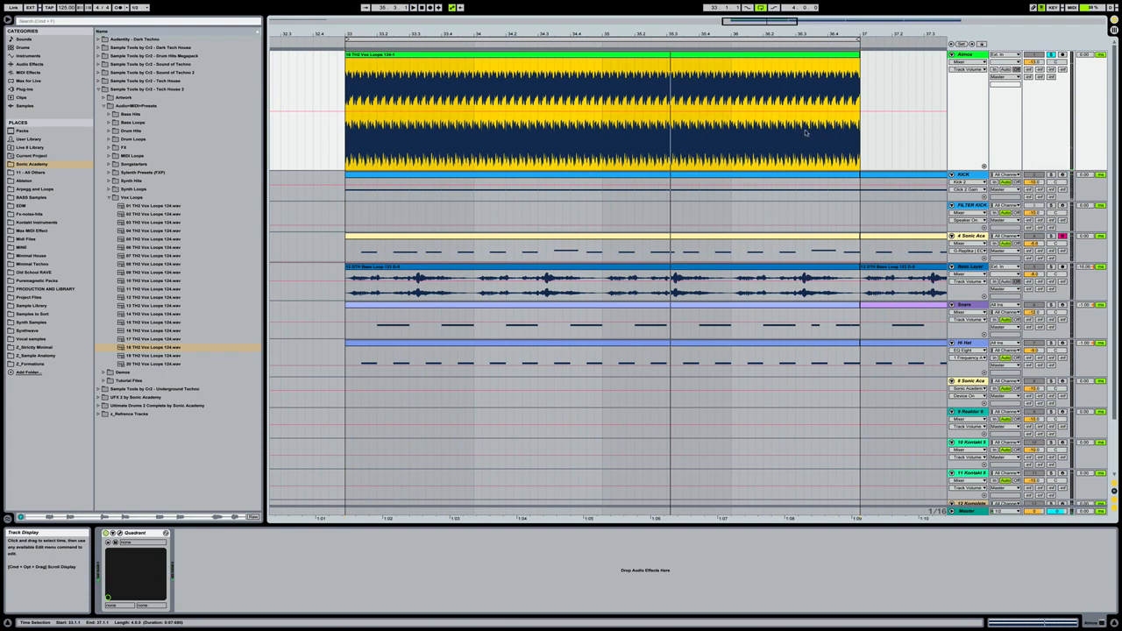
- Open the Quadrant plug-in window on the Atmos track and load the preset 1_1_GEN_Static
left_click(119, 533)
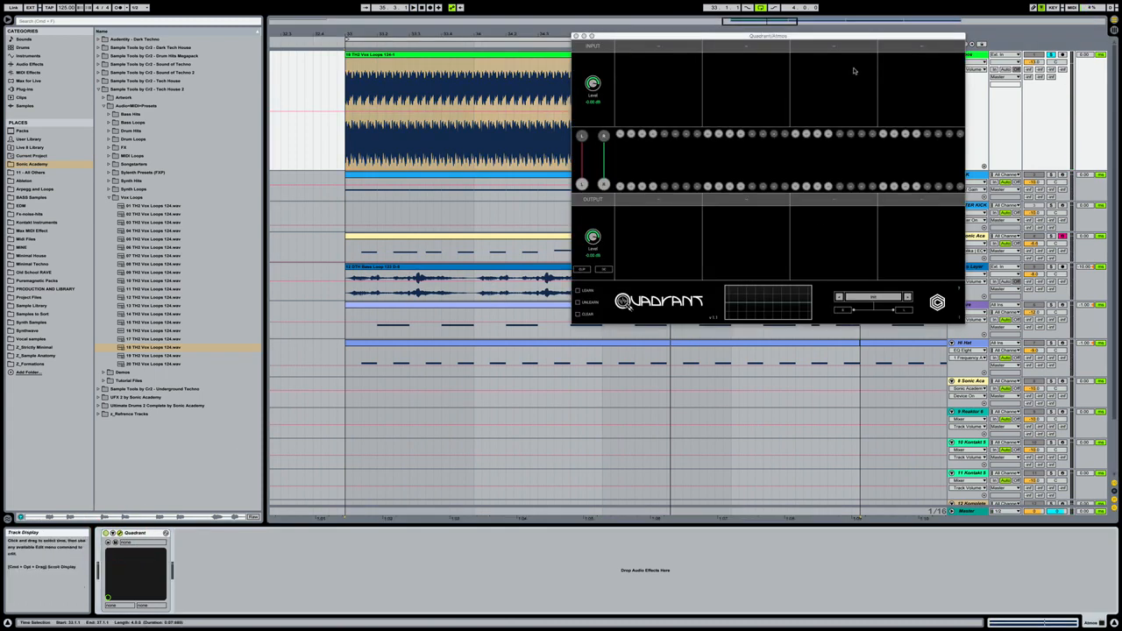
left_click_drag(854, 36, 641, 78)
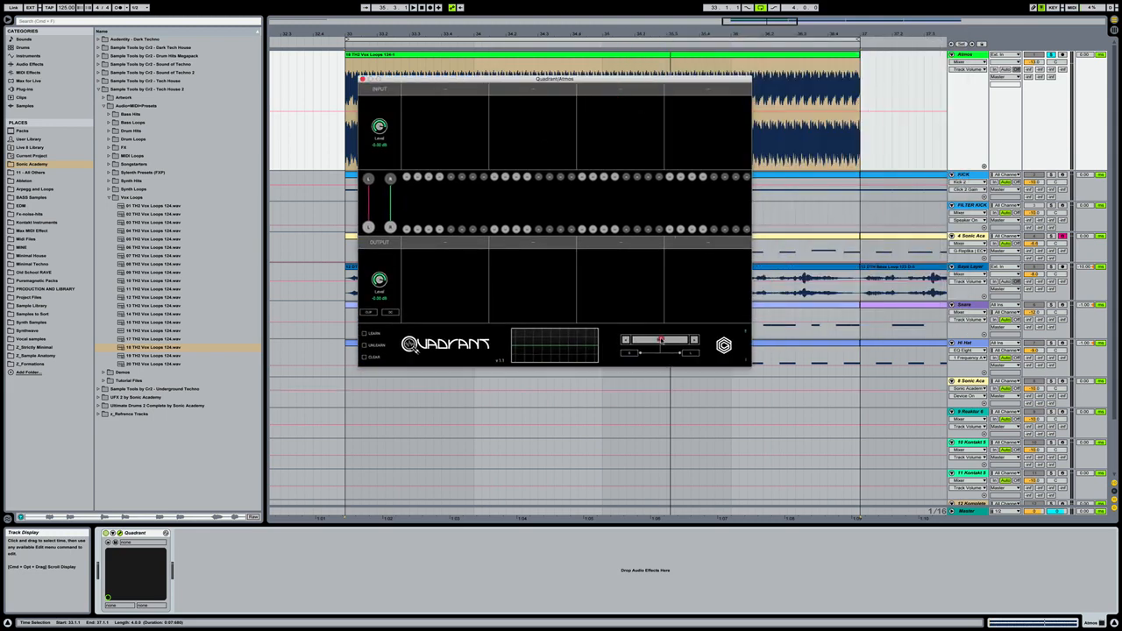
left_click(660, 339)
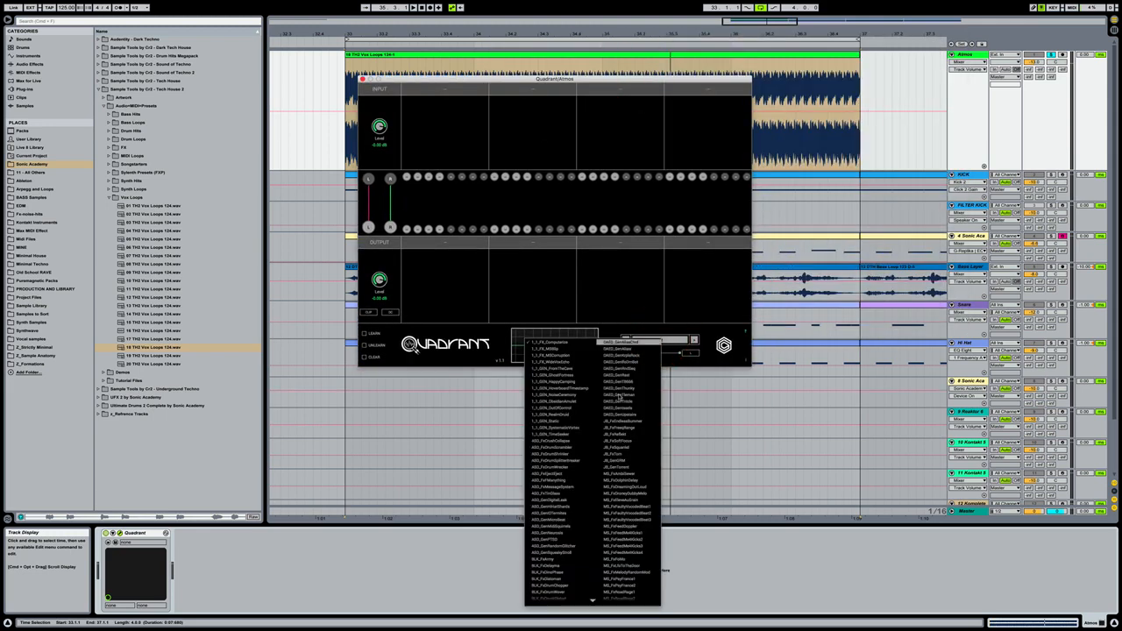
left_click(570, 420)
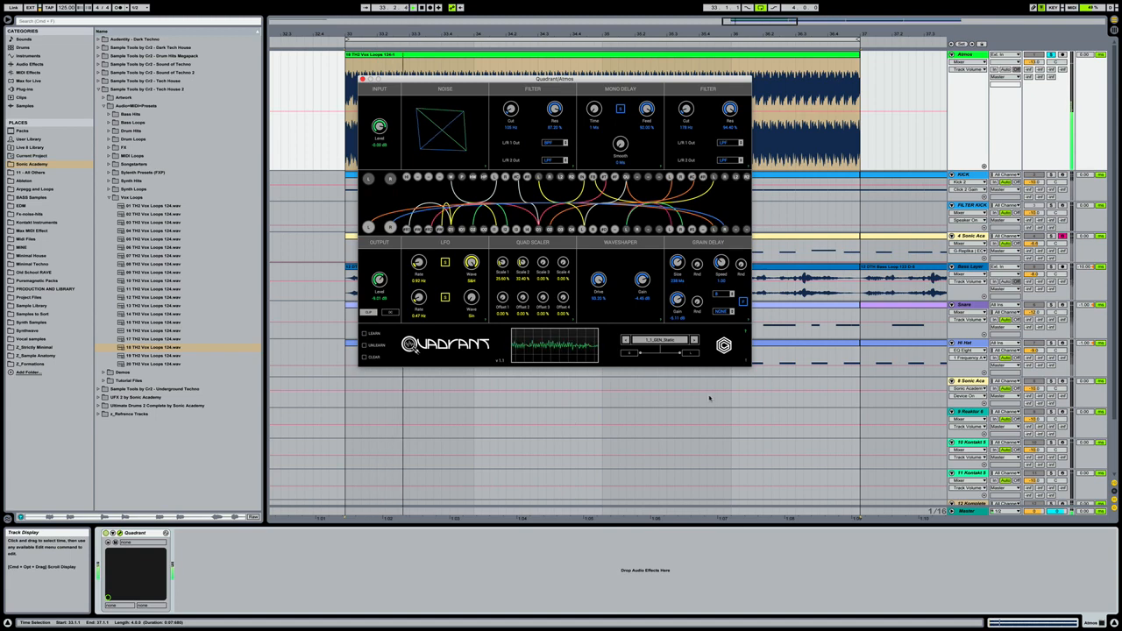
- Audition an ASD_Fx preset and BLK_FxGlitchGame in Quadrant on the looping vocal
left_click(664, 339)
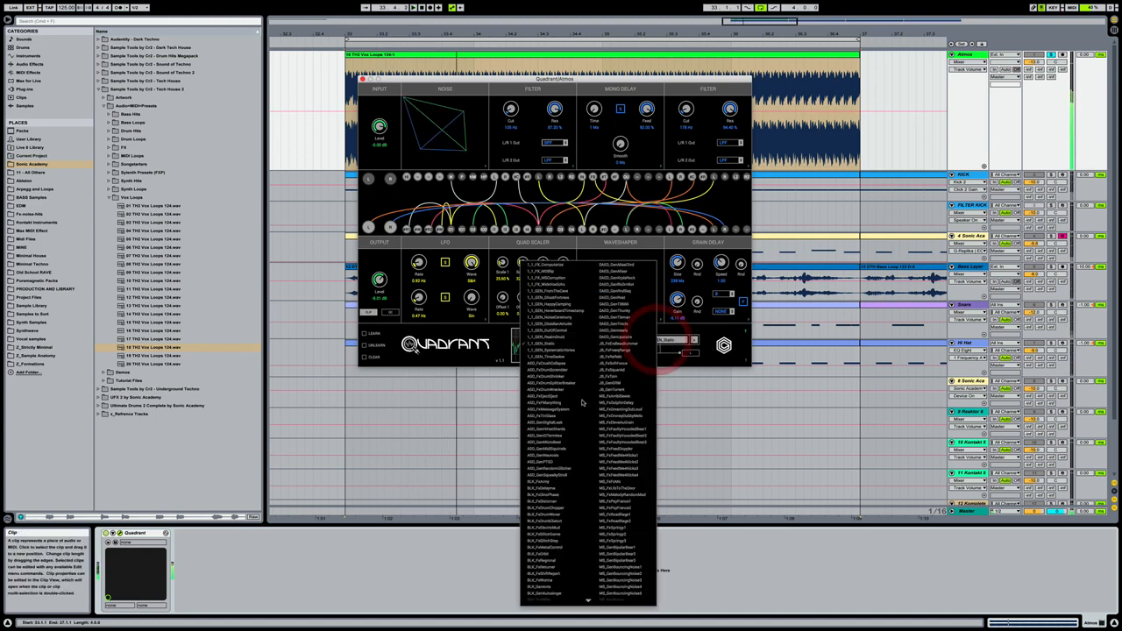
left_click(543, 416)
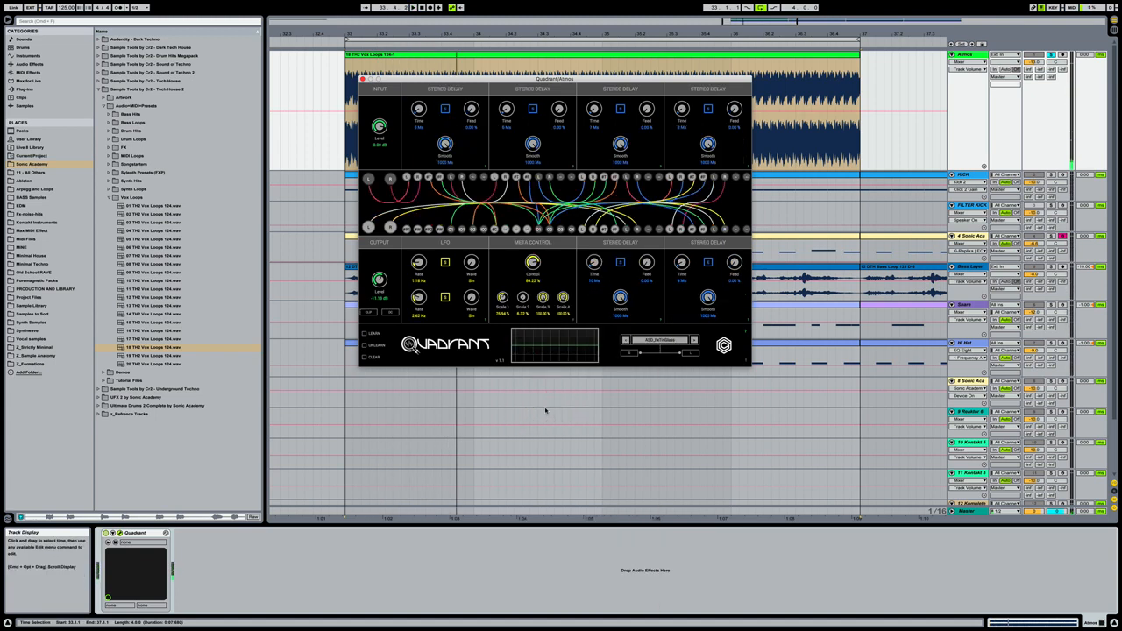
key("space")
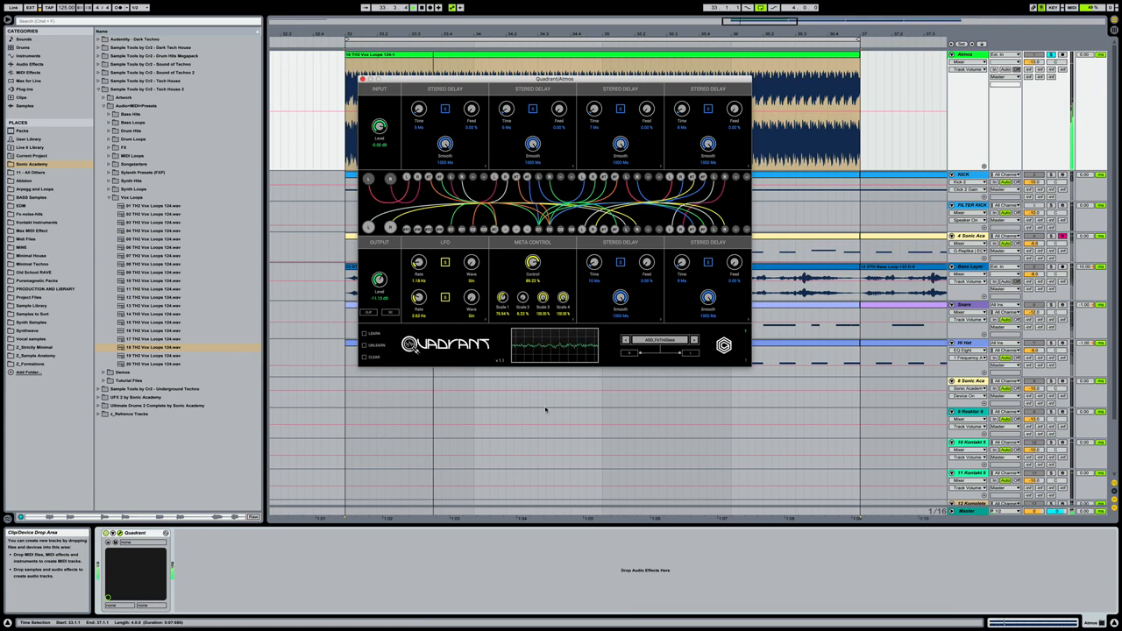
left_click(665, 339)
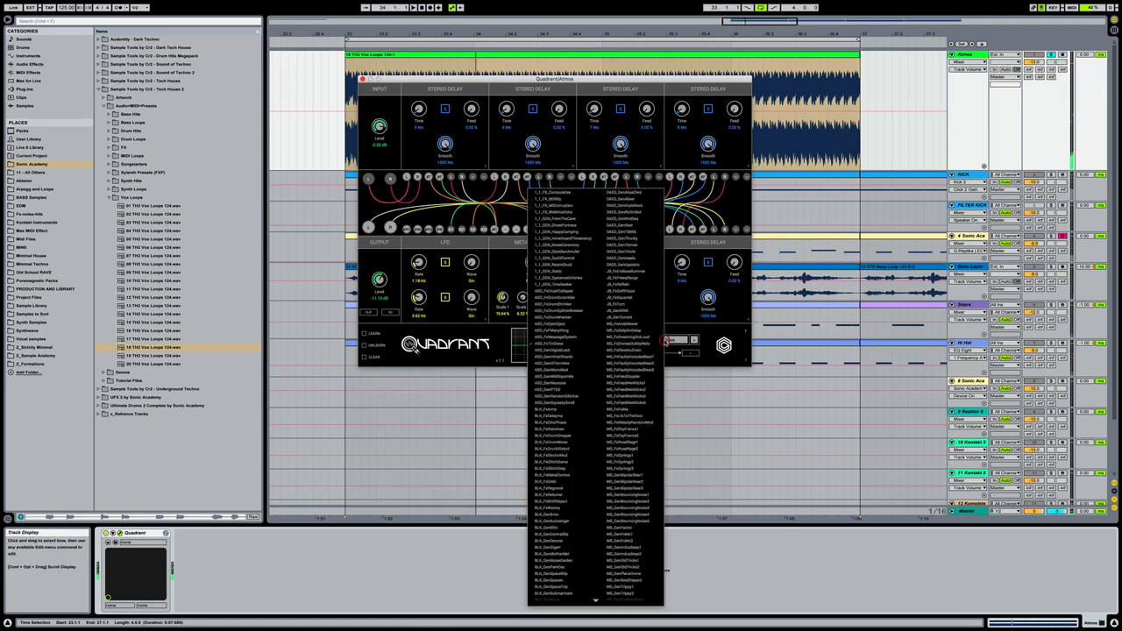
left_click(559, 464)
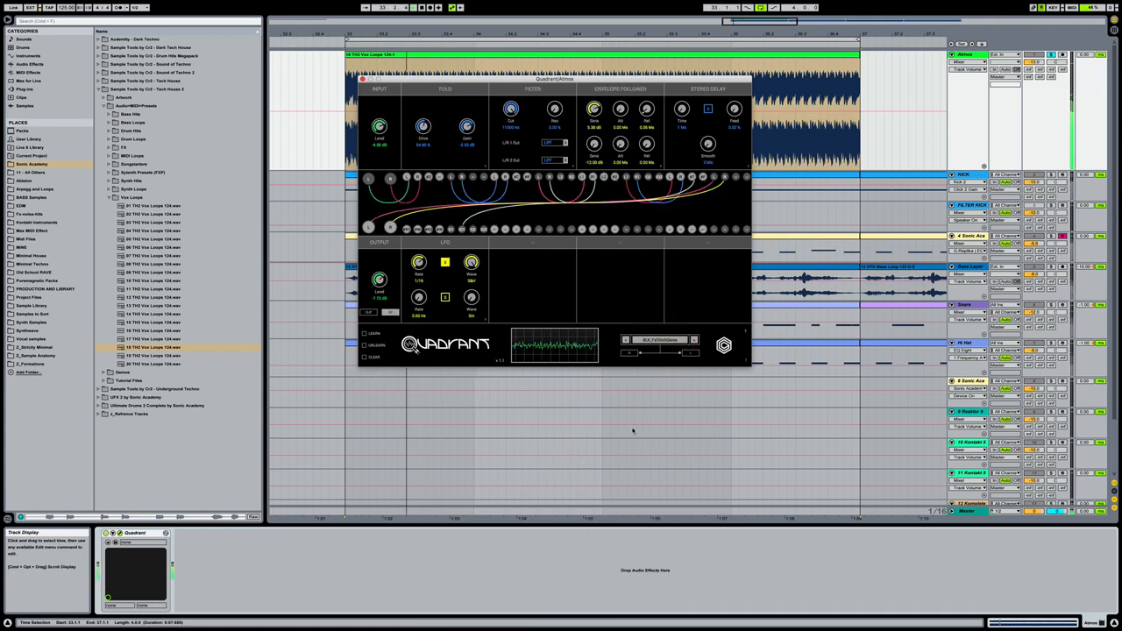
- Audition the Quadrant presets BR_FxLofiFilterbank and TH_GenProcessingUnited on the vocal loop
left_click(663, 339)
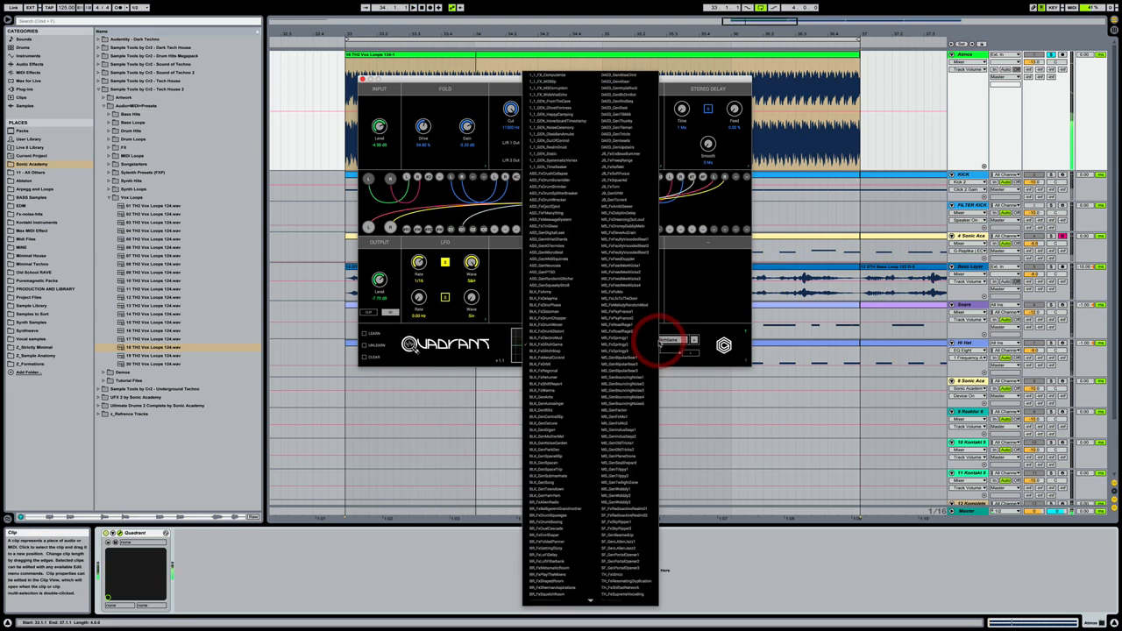
left_click(546, 562)
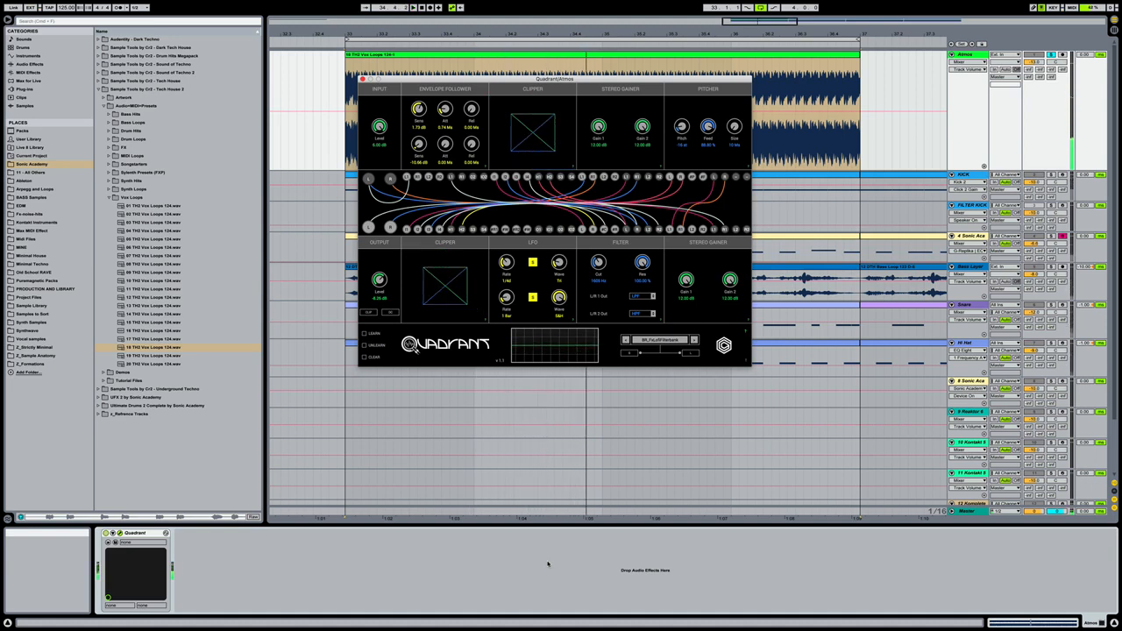
left_click(650, 342)
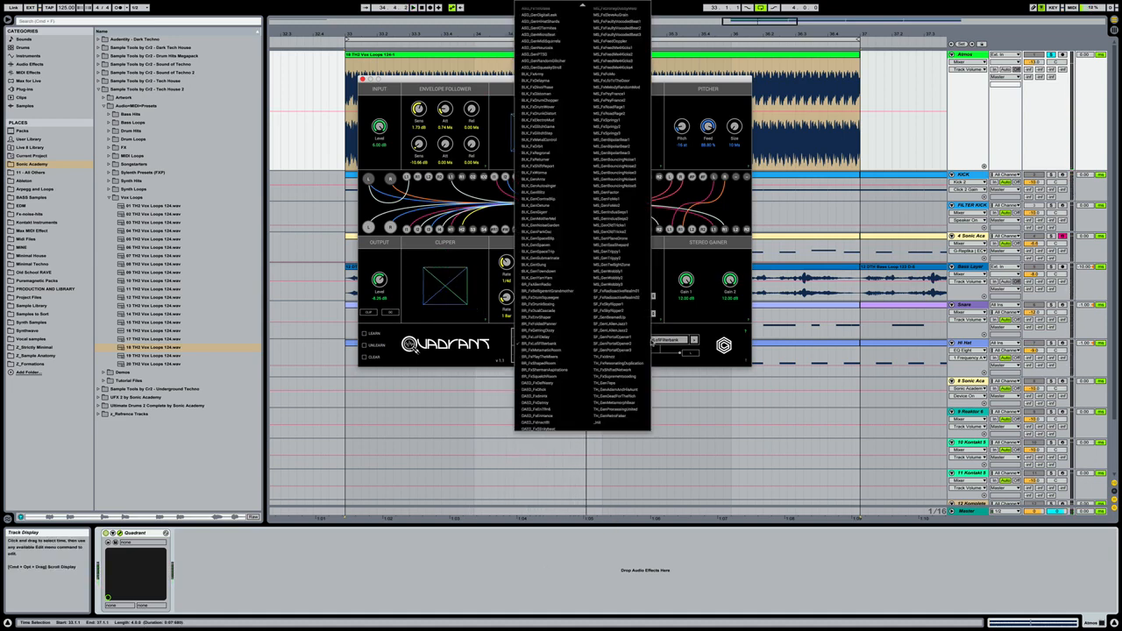
left_click(621, 409)
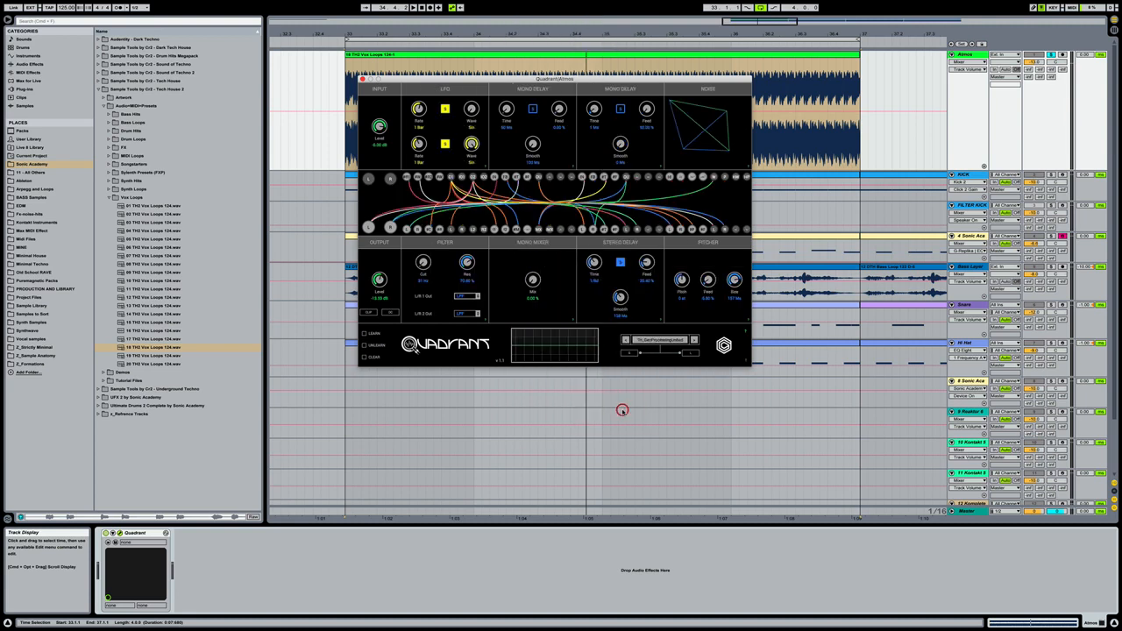
- Step back through the preceding TH presets one by one to TH_FxSupremeVocoding, listening to each
left_click(625, 340)
left_click(625, 340)
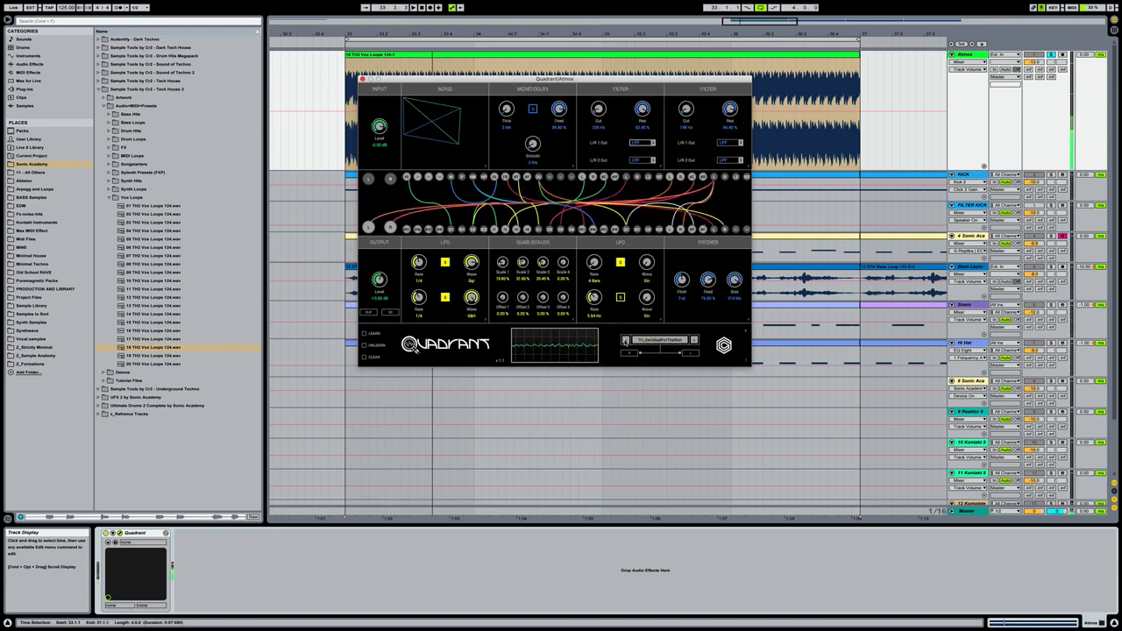
left_click(625, 340)
left_click(625, 340)
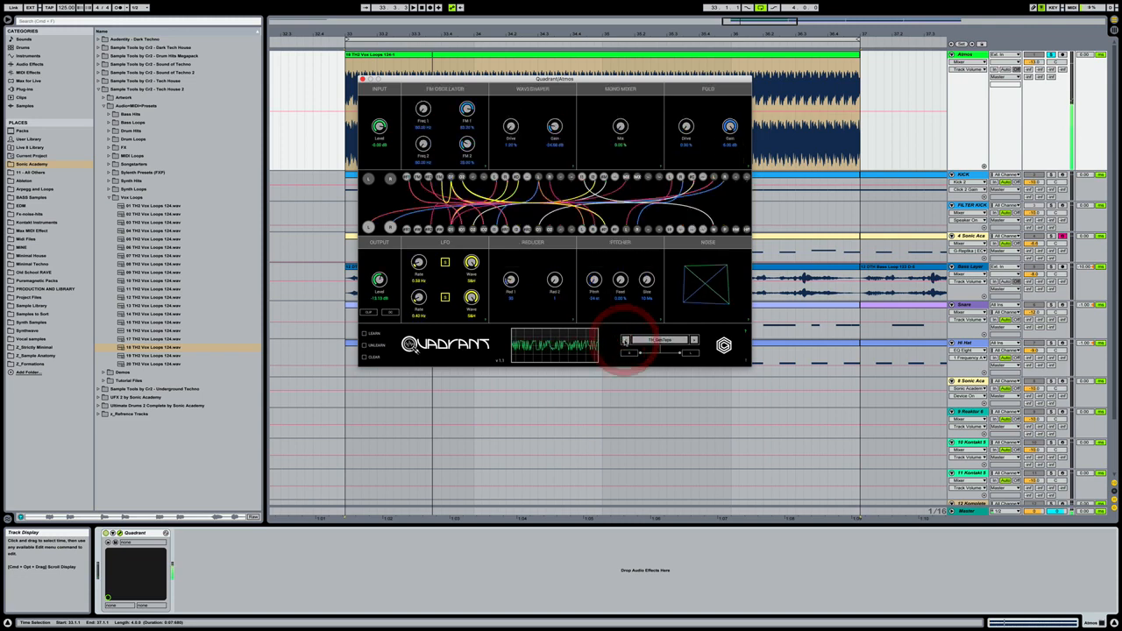
left_click(625, 340)
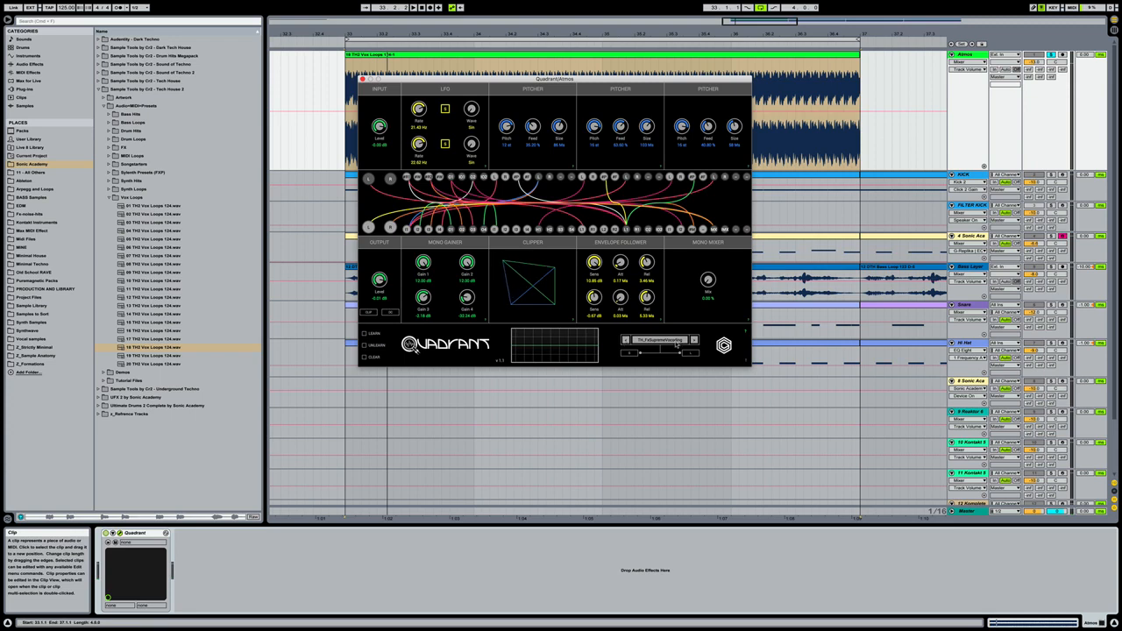
- Audition the Quadrant presets TH_FxShiftedNetwork and TH_FxResonatingDuplication on the vocal loop
left_click(675, 344)
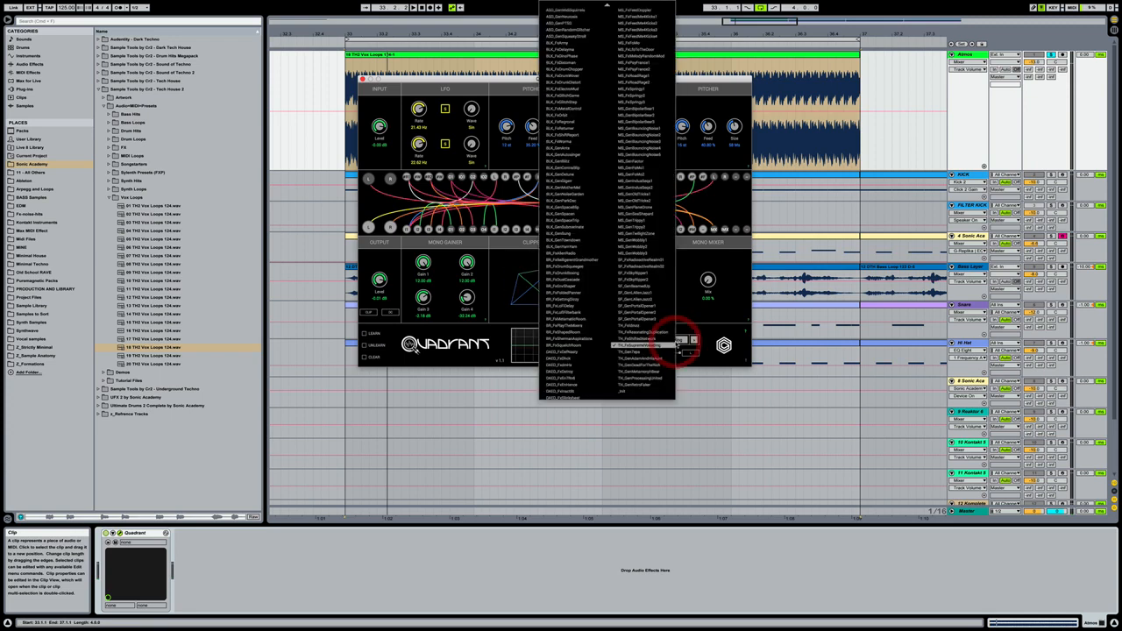
left_click(642, 338)
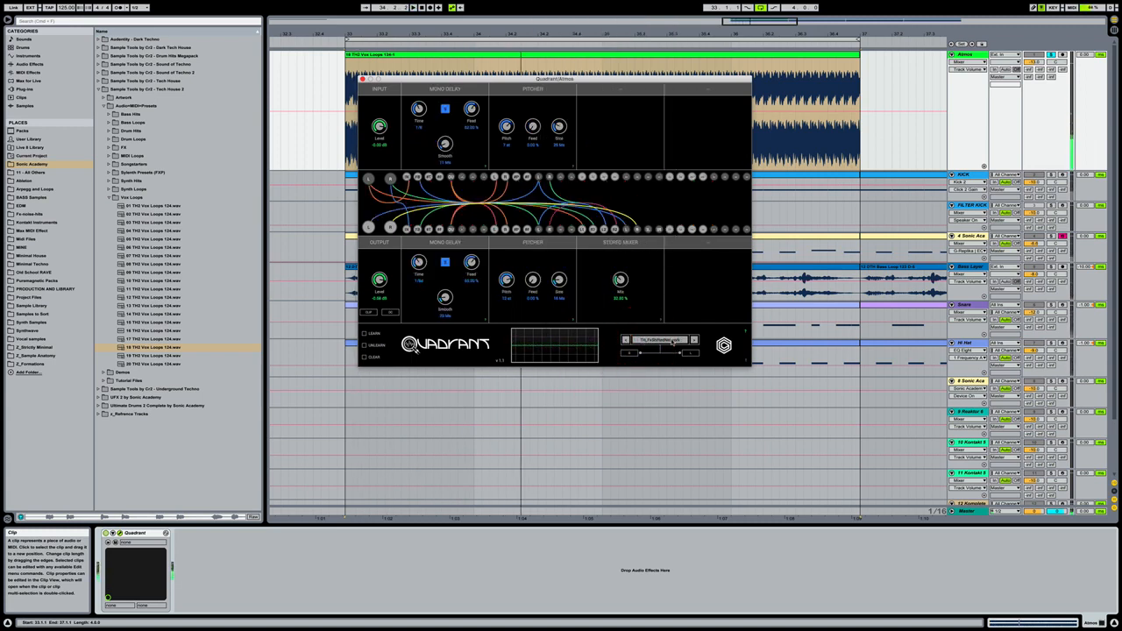
left_click(673, 340)
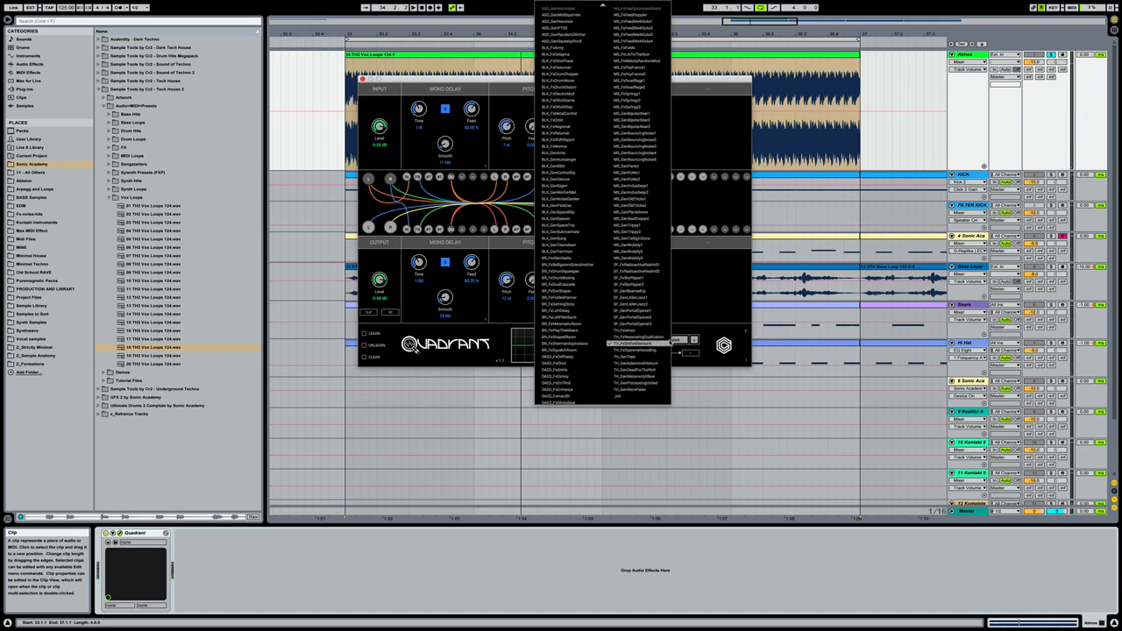
left_click(657, 338)
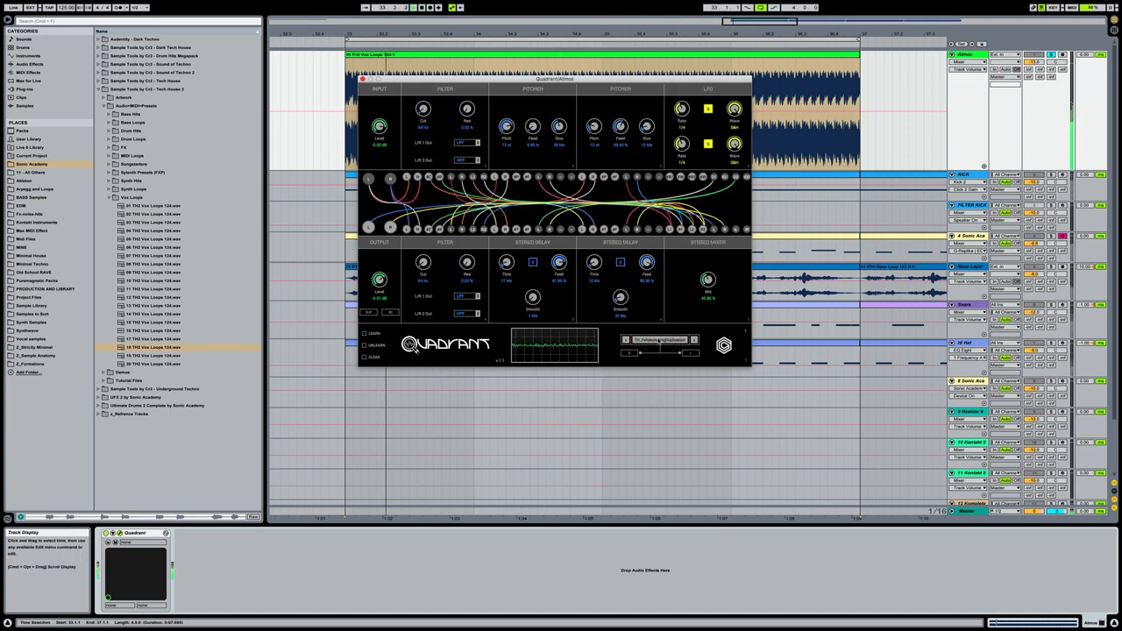
- Load the Quadrant preset BR_FxEnvShaper and bypass and re-enable the device to compare the sound
left_click(659, 340)
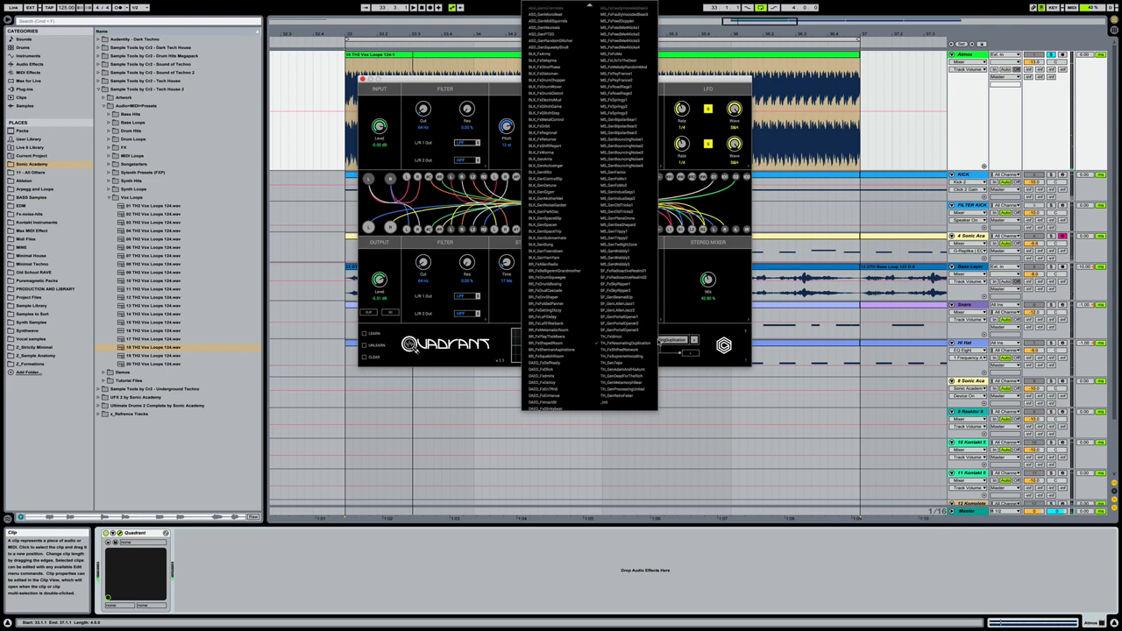
left_click(557, 298)
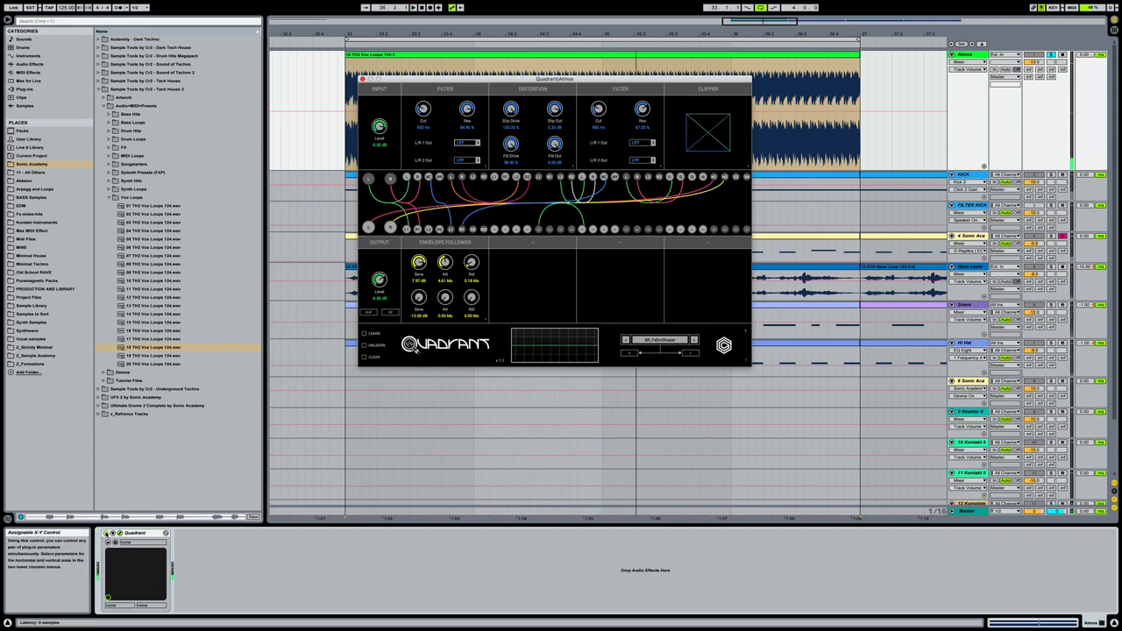
left_click(109, 531)
left_click(106, 532)
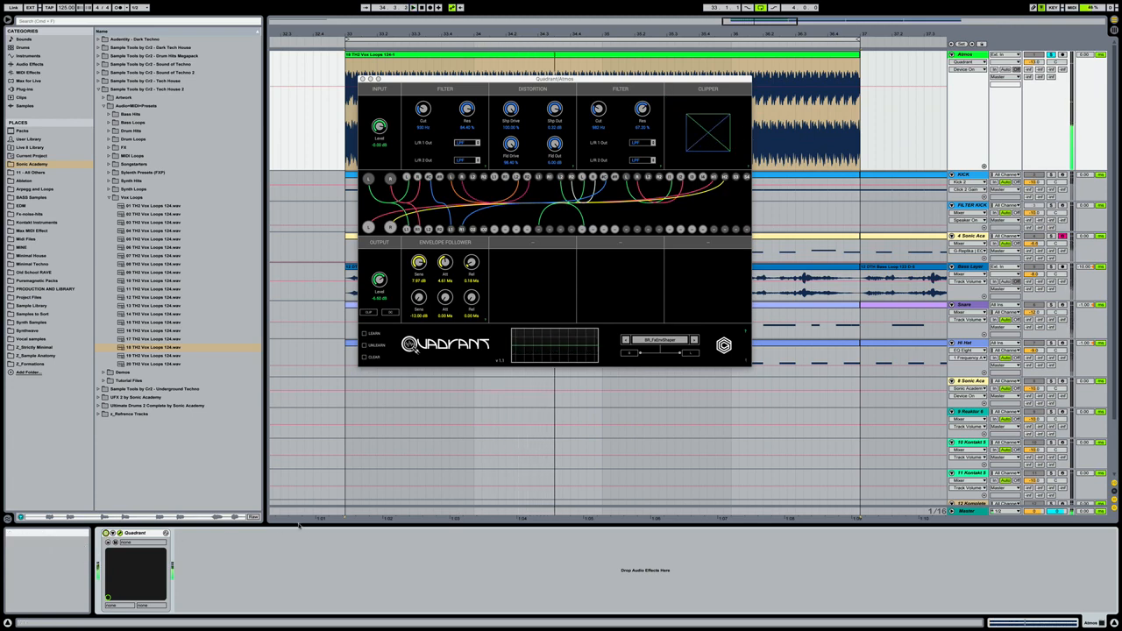
- Add EQ Eight after Quadrant on the Atmos track and move its band 1 low cut up to about 374 Hz with Q 0.58
left_click(29, 64)
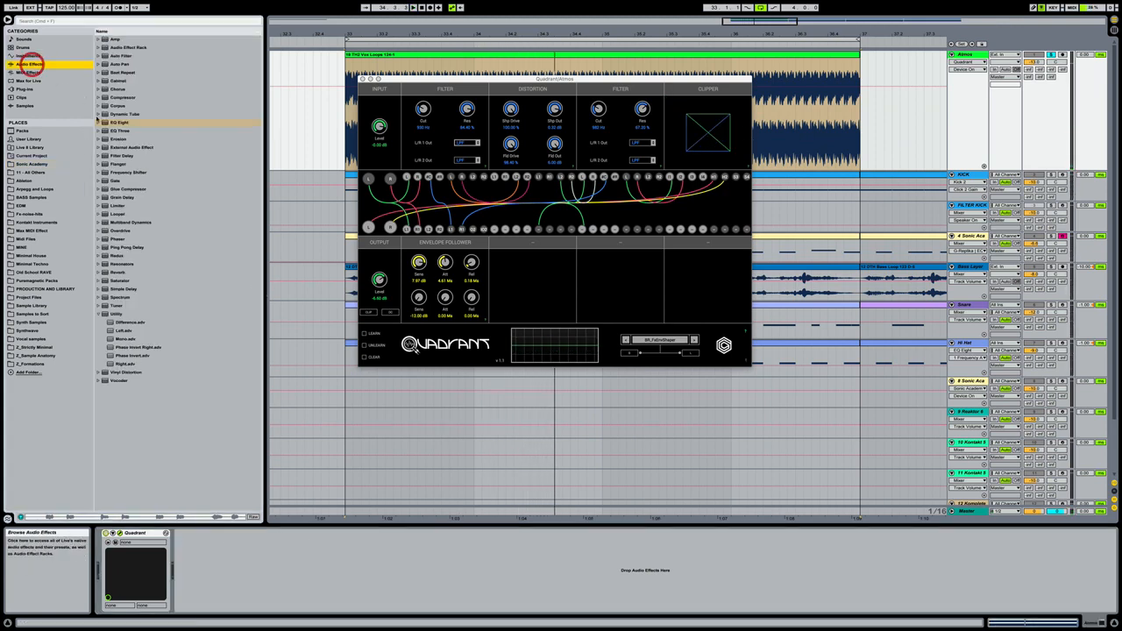
double_click(123, 122)
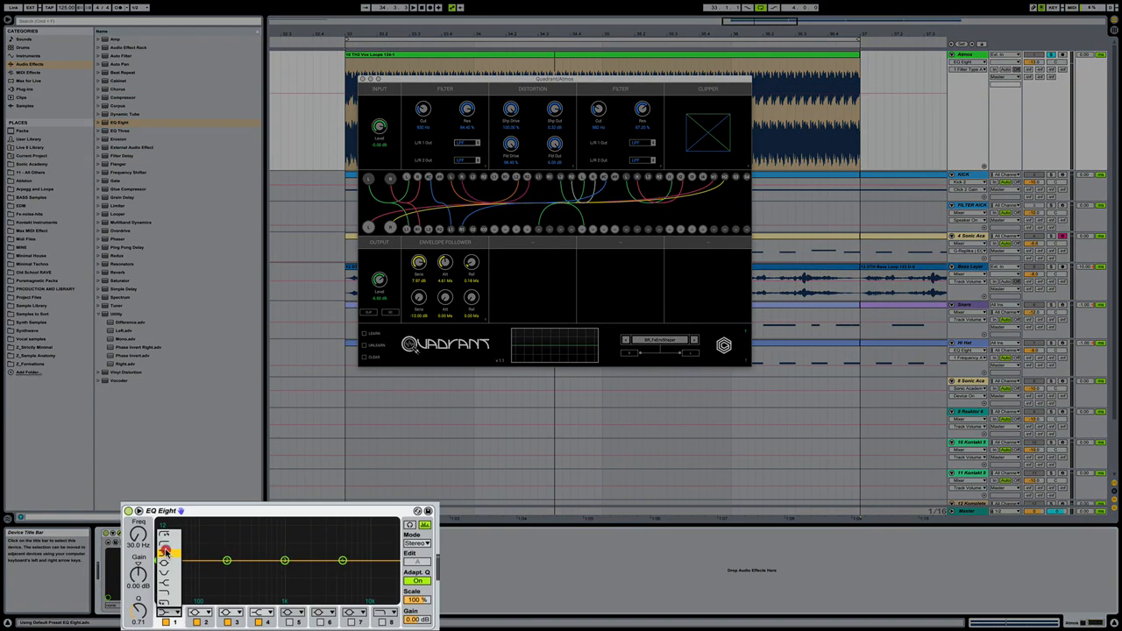
left_click(165, 552)
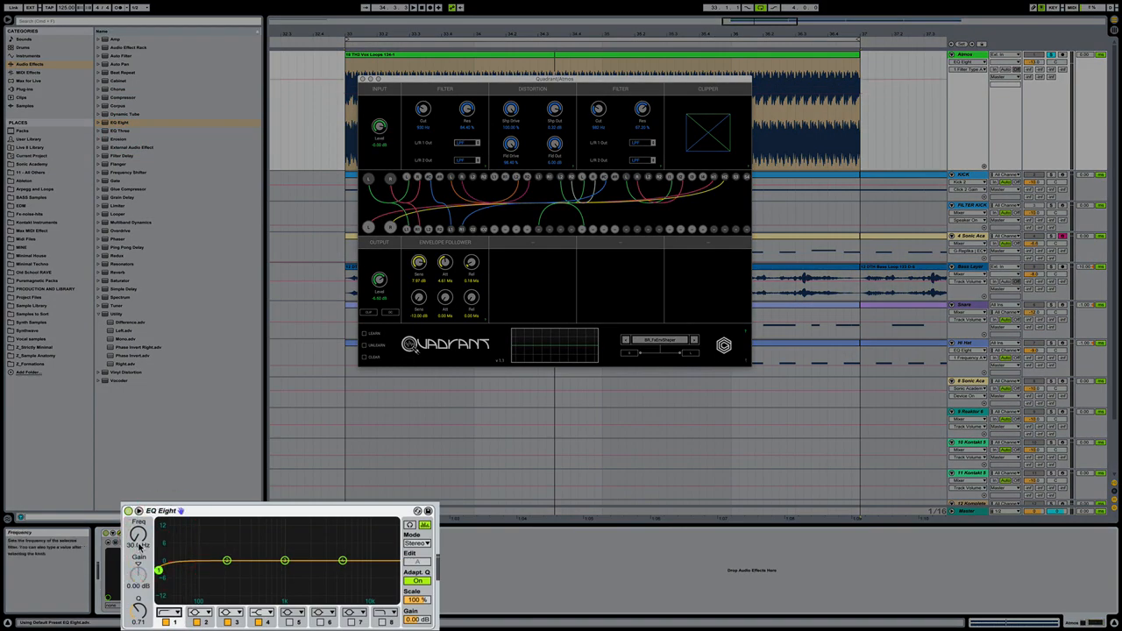
key("space")
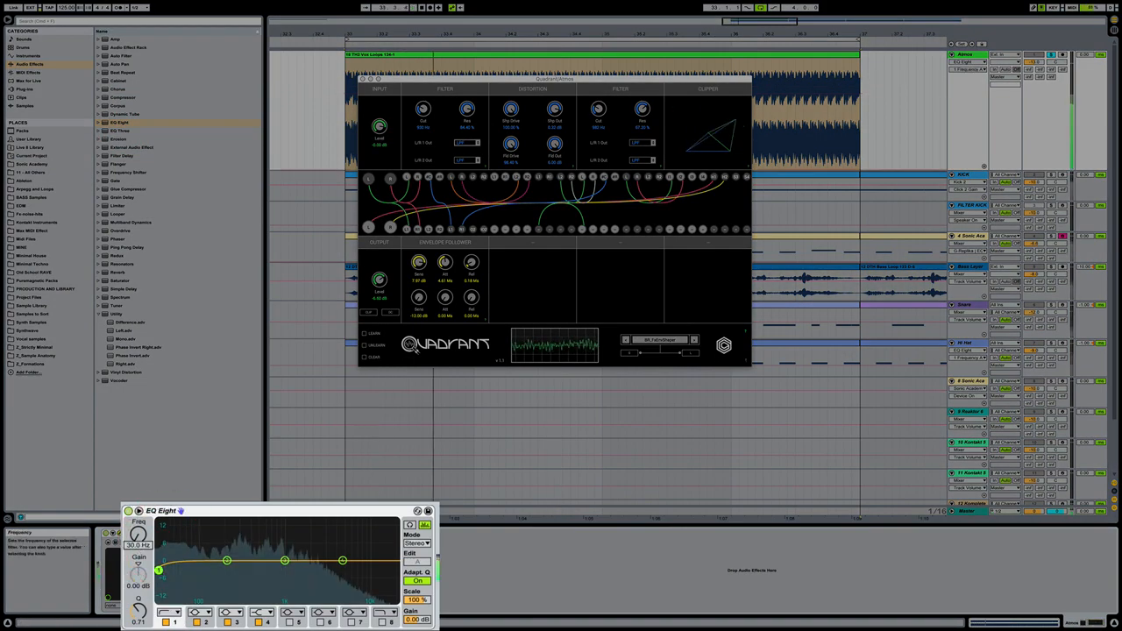
left_click_drag(137, 545, 137, 509)
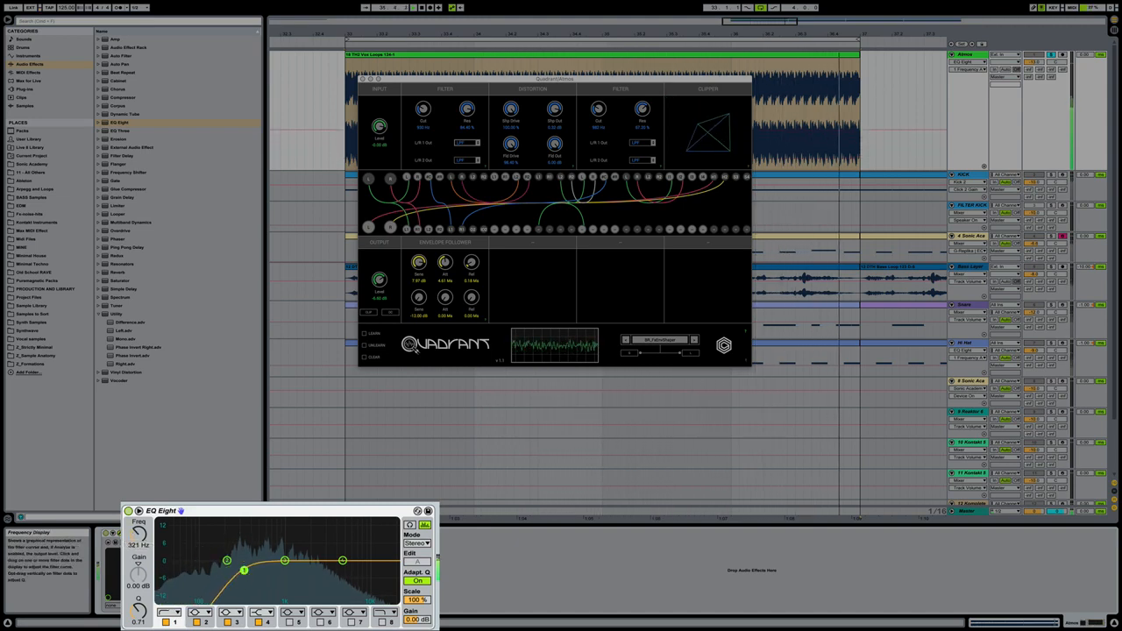
mouse_move(244, 570)
left_mouse_down()
mouse_move(284, 568)
mouse_move(250, 574)
left_mouse_up()
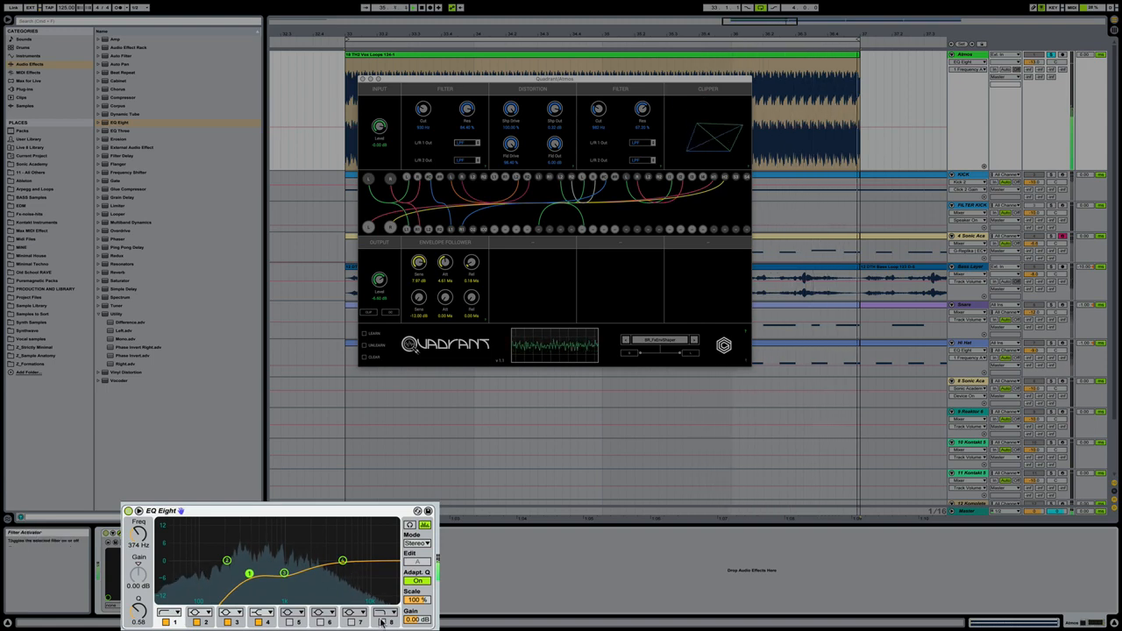
- Boost EQ Eight band 5 by about 9 dB at 1.47 kHz and enable band 8 as a high cut around the same frequency
left_click(289, 622)
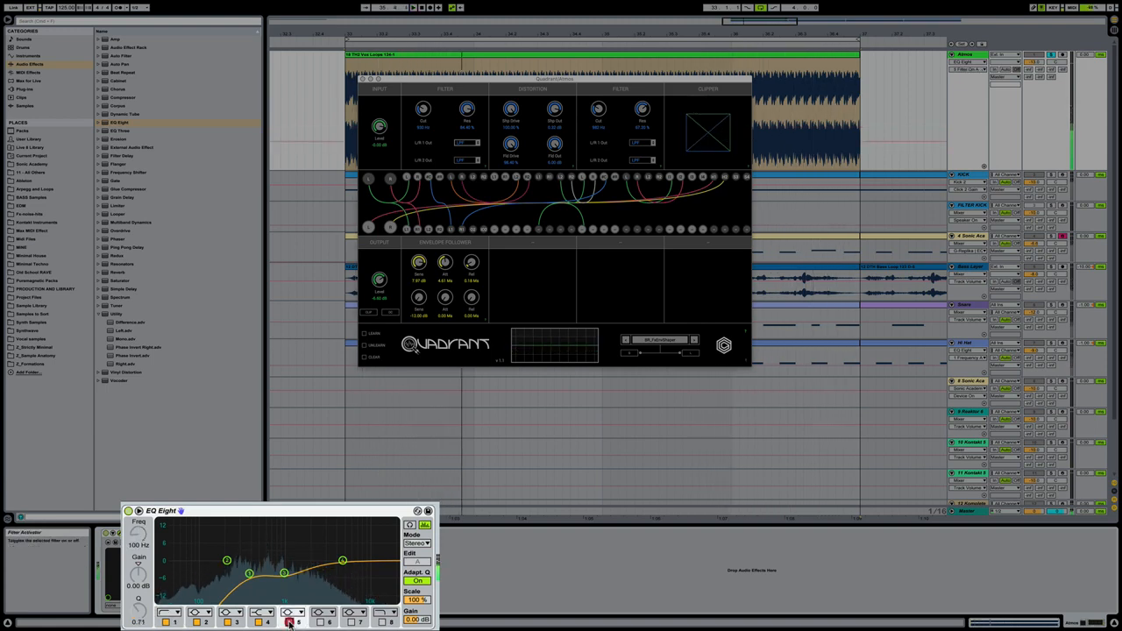
left_click_drag(201, 560, 299, 540)
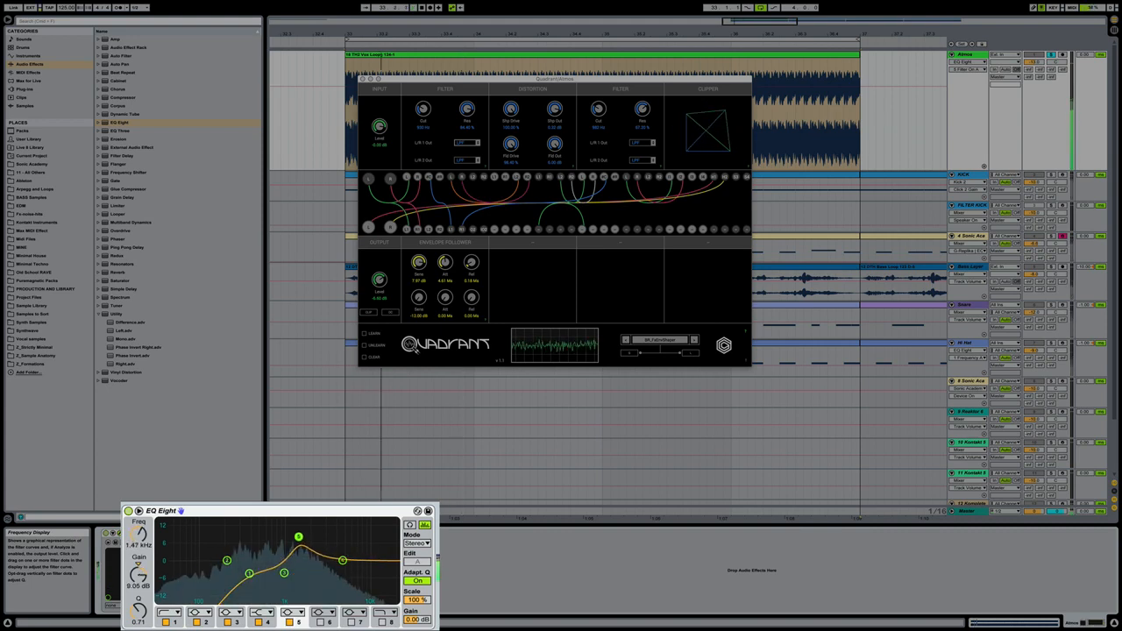
left_click(381, 621)
left_click_drag(388, 571, 248, 571)
left_click(284, 573)
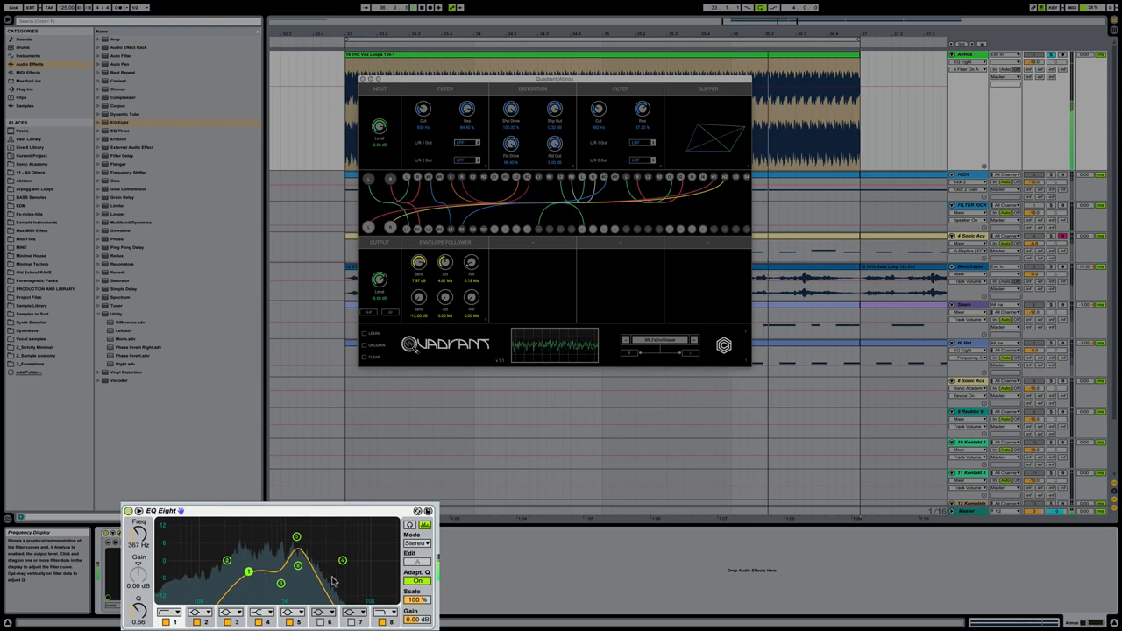
key("space")
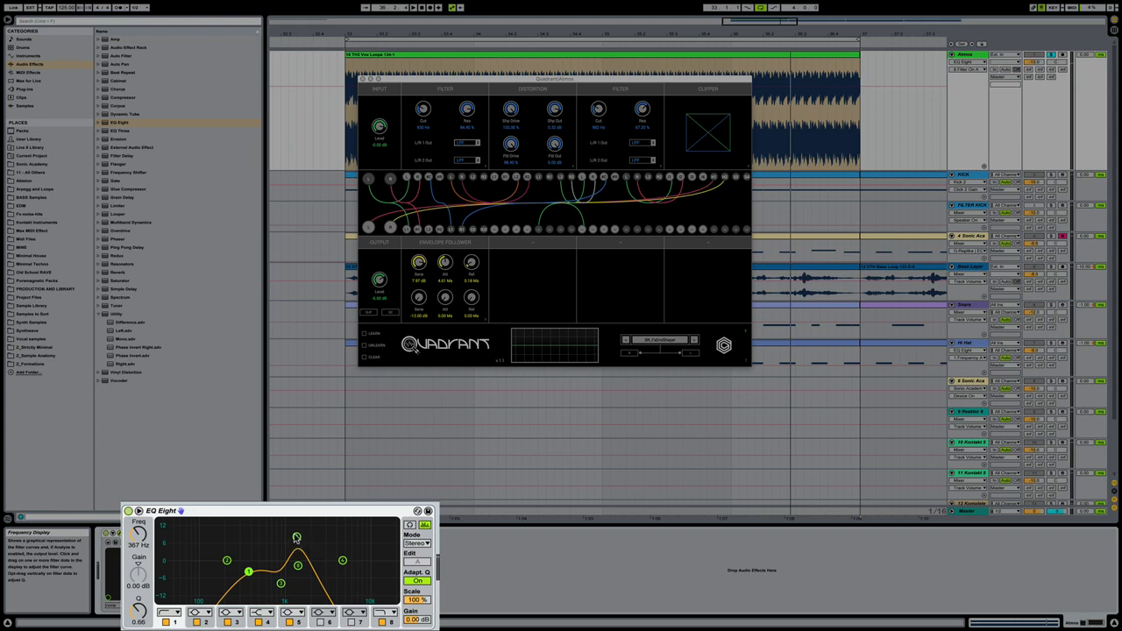
- During playback, raise EQ Eight band 5 to about 12.5 dB at 1.44 kHz and set the band 1 low cut to about 360 Hz
key("space")
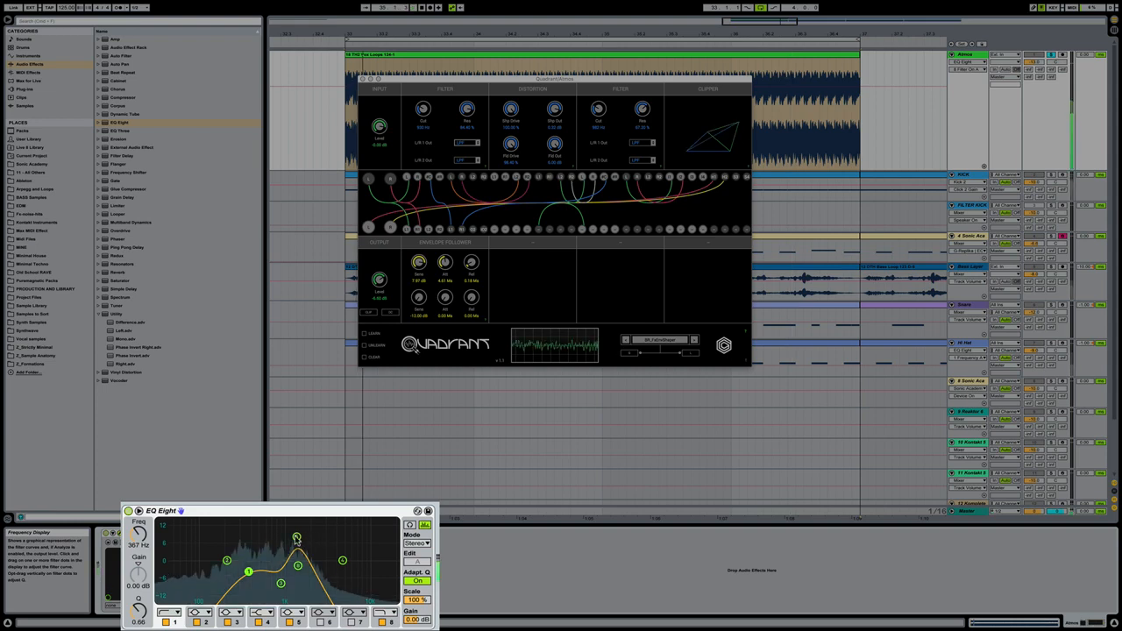
left_click(297, 536)
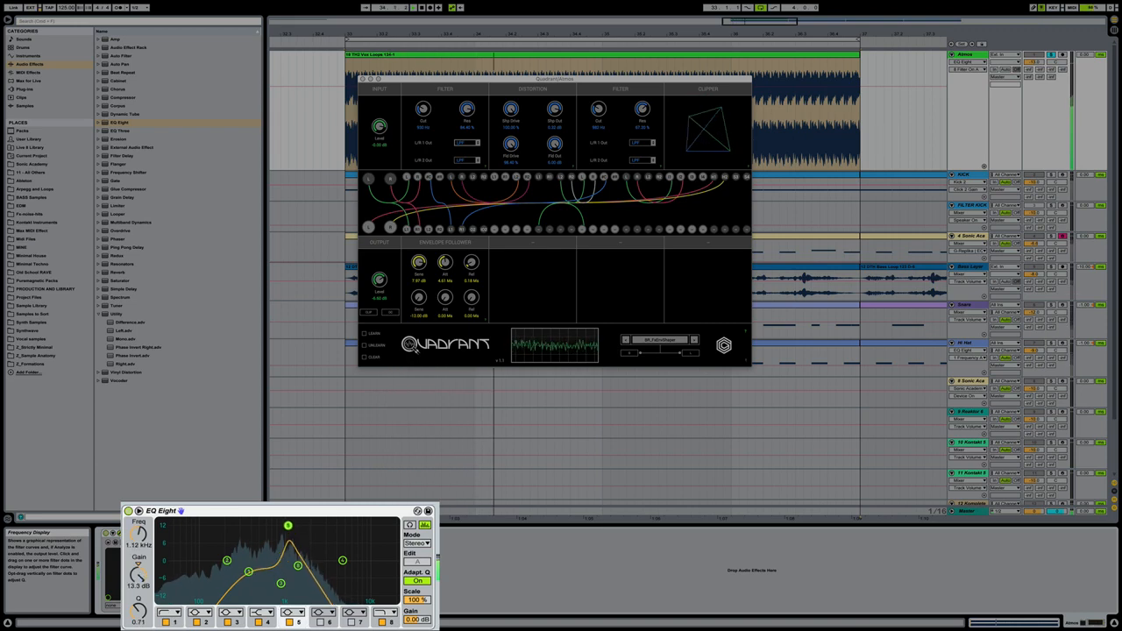
left_click_drag(297, 529, 297, 526)
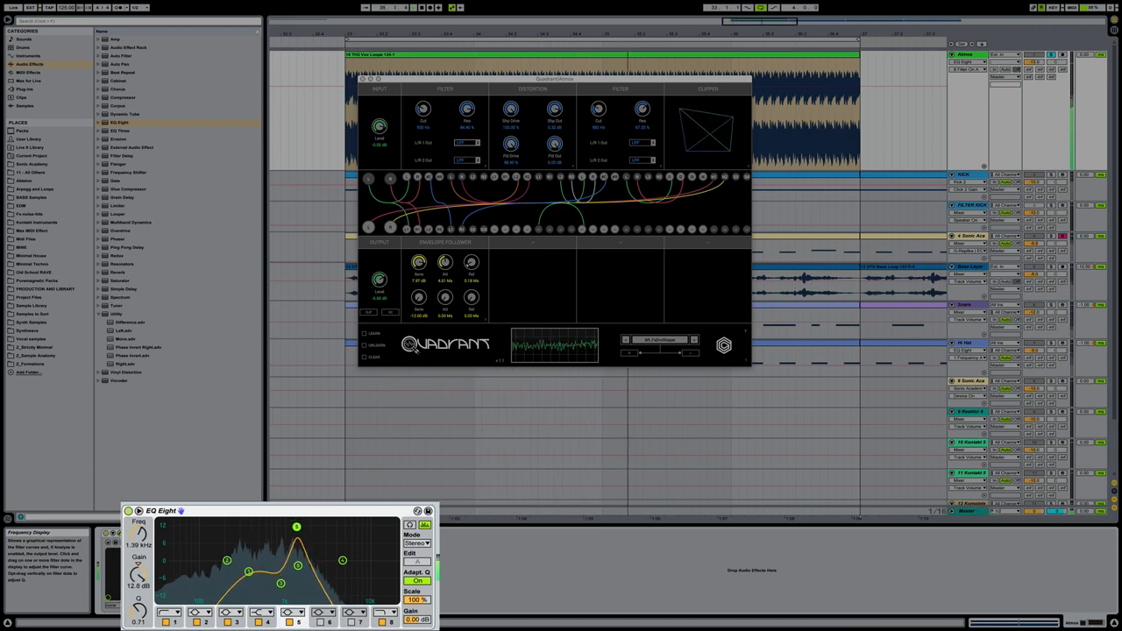
left_click_drag(245, 570, 247, 574)
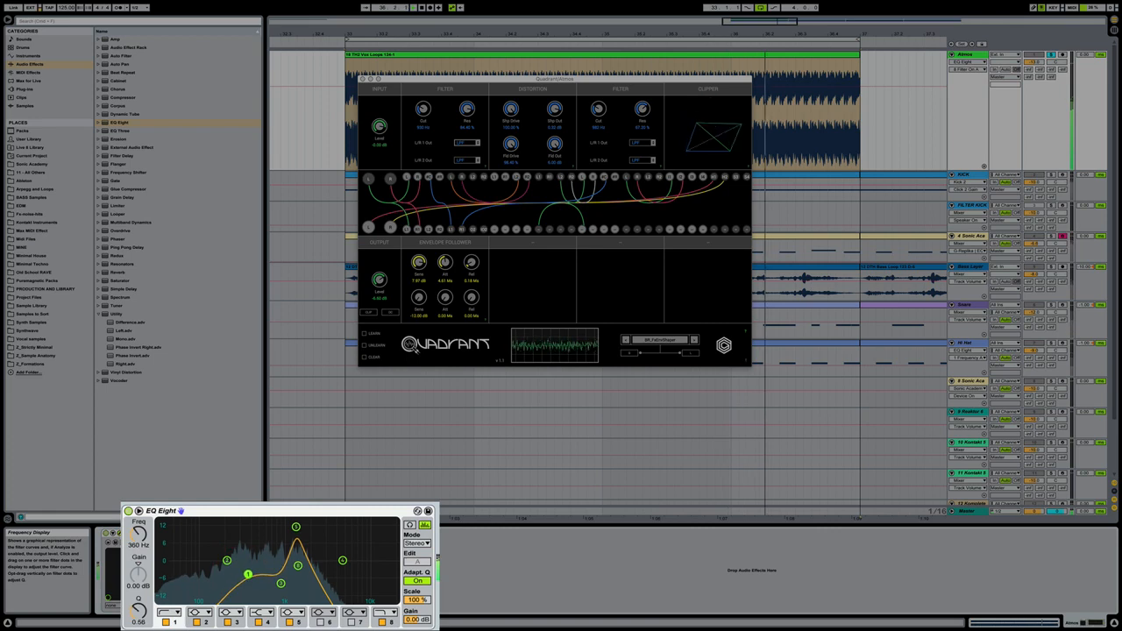
left_click_drag(296, 528, 298, 527)
key("space")
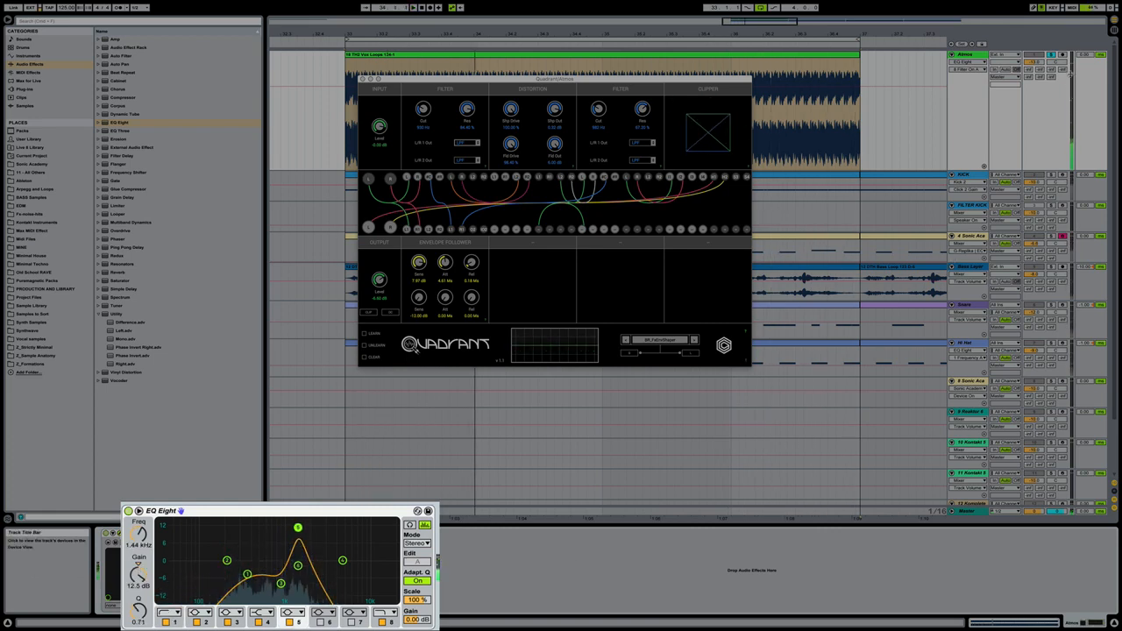
- Unsolo Atmos and retune EQ Eight: band 5 to 1.16 kHz, 11 dB; band 3 to 882 Hz, -9.79 dB; band 1 to 329 Hz
left_click(1051, 54)
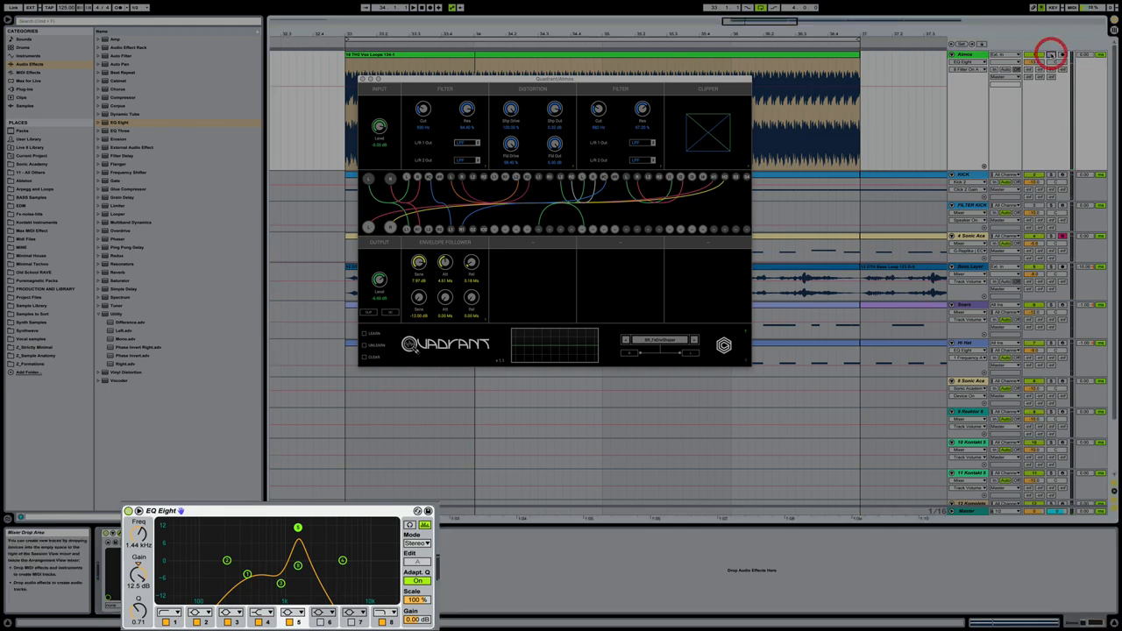
key("space")
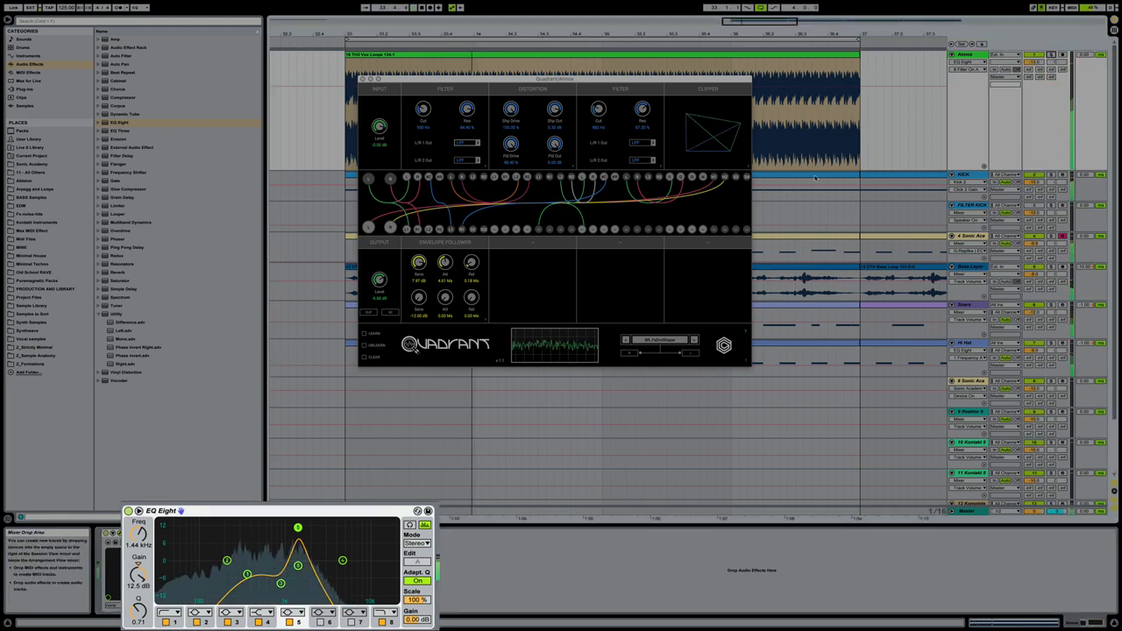
left_click_drag(298, 528, 290, 531)
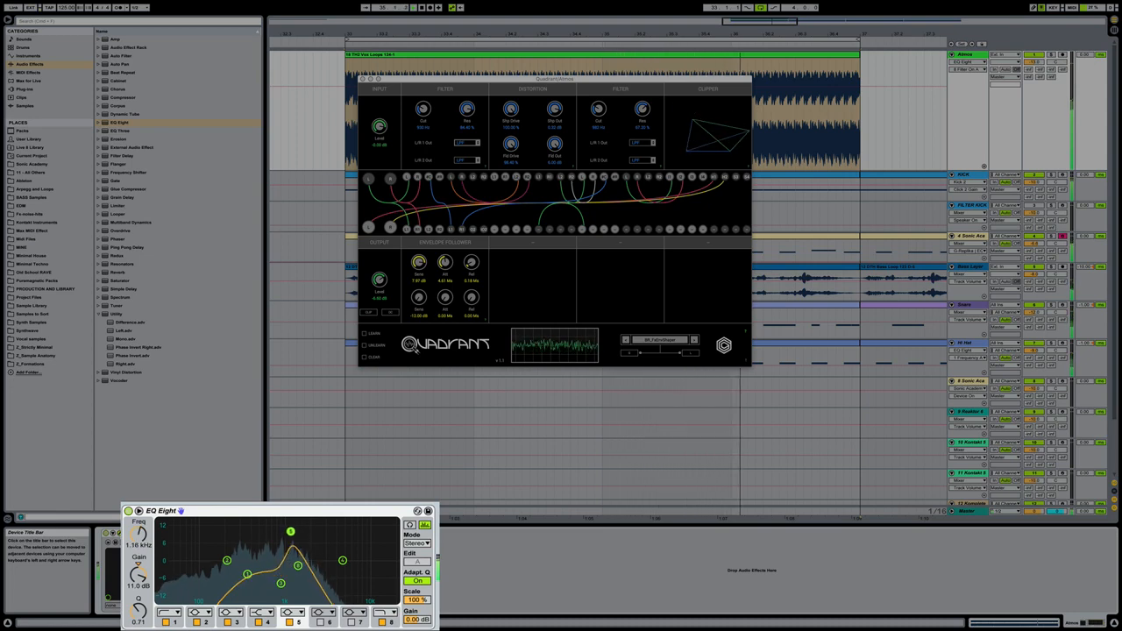
mouse_move(280, 583)
left_mouse_down()
mouse_move(246, 573)
mouse_move(280, 587)
left_mouse_up()
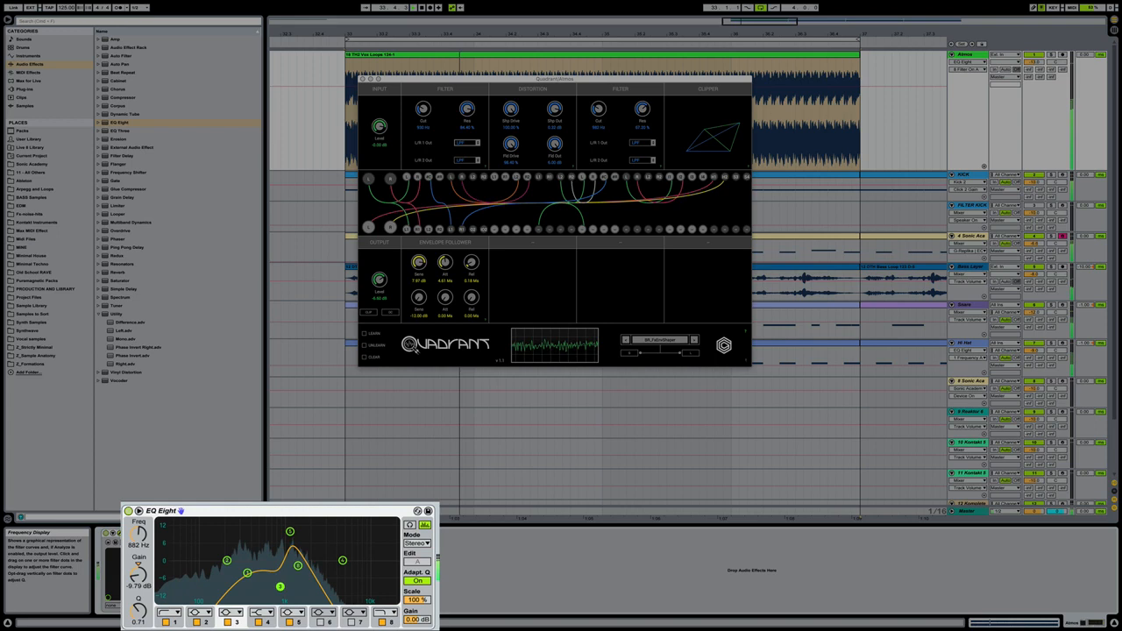
left_click(247, 574)
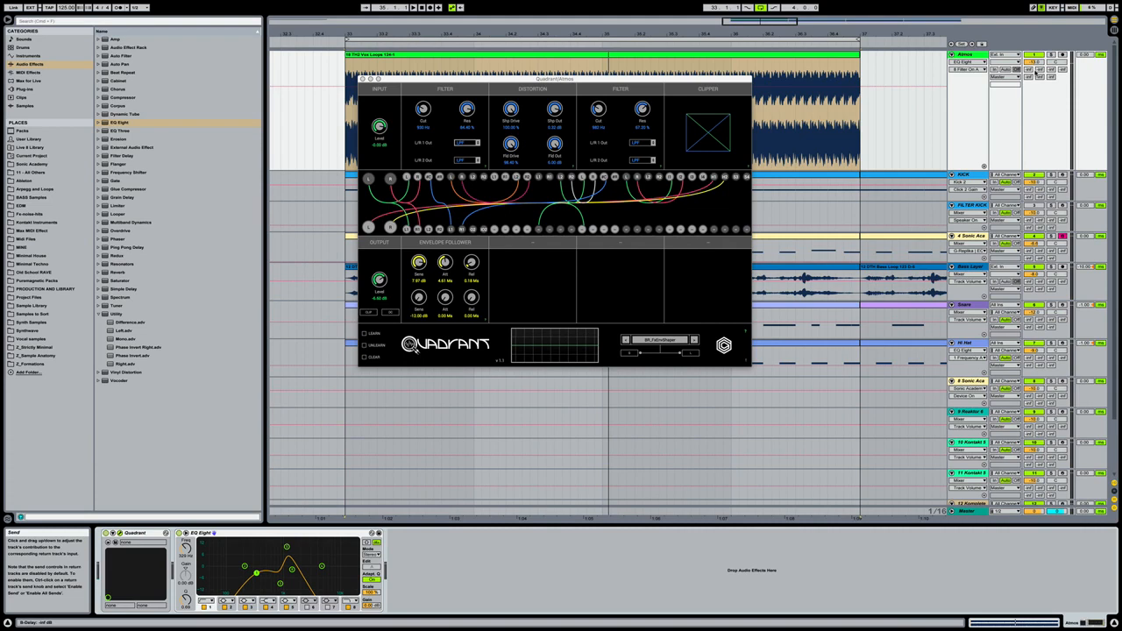
- Add the Compressor preset Mildly Aggresive after EQ Eight on the Atmos track and play the loop through it
left_click(101, 97)
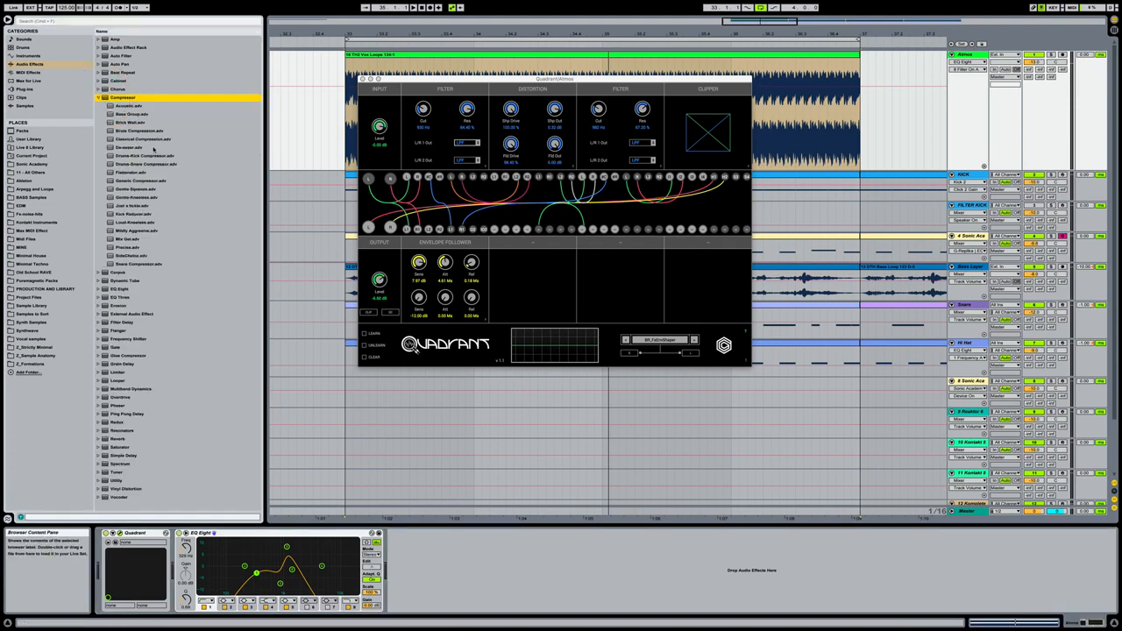
left_click(150, 231)
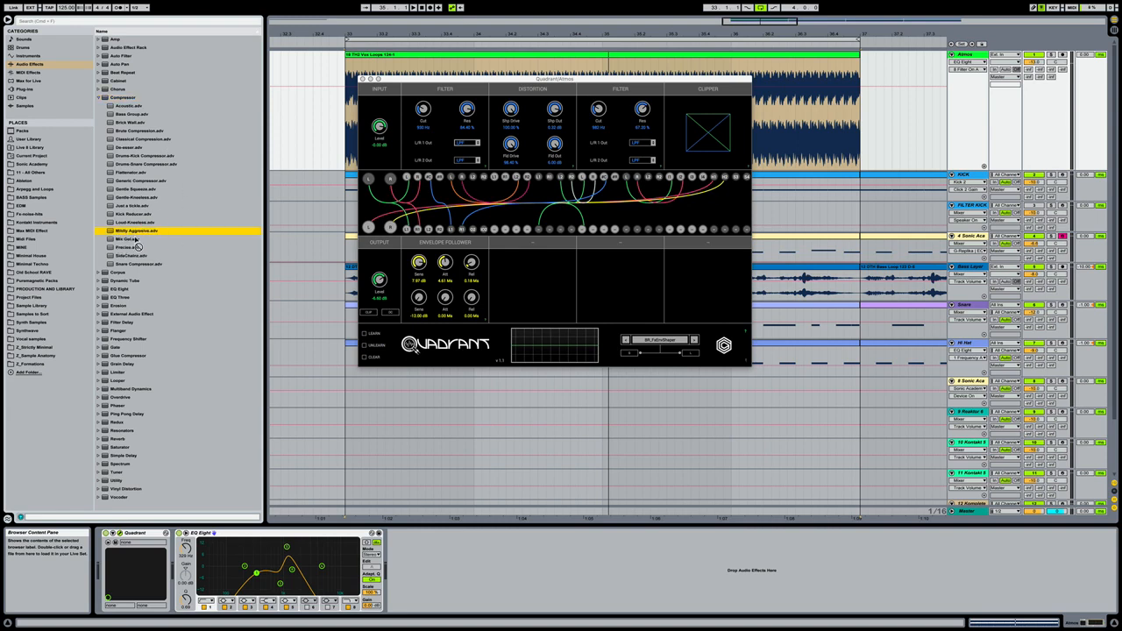
left_click_drag(151, 231, 429, 555)
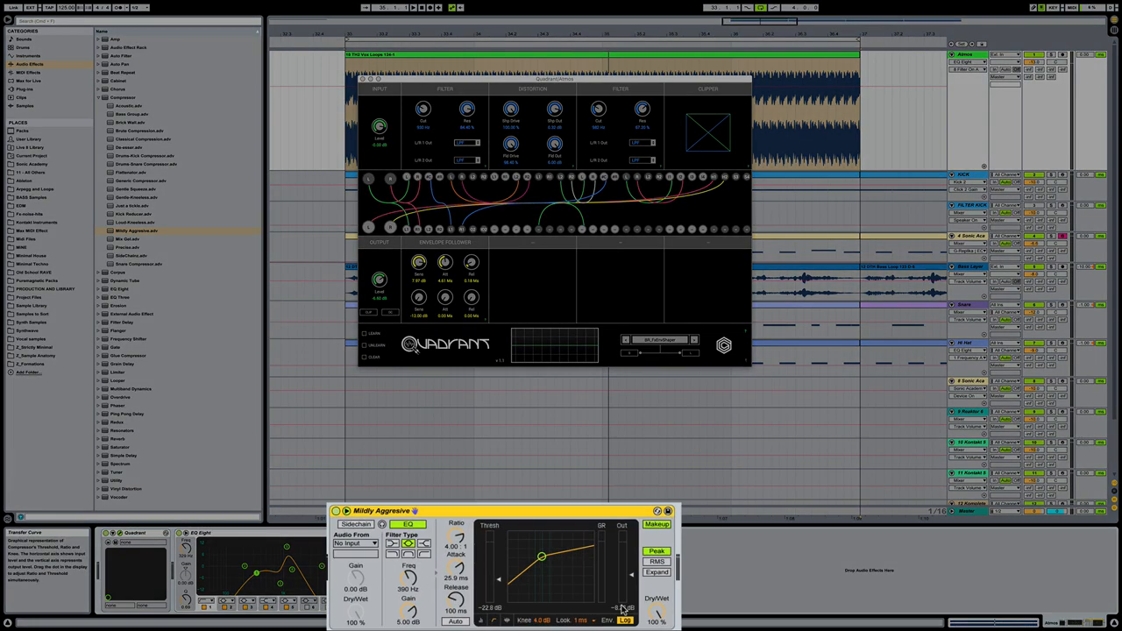
key("space")
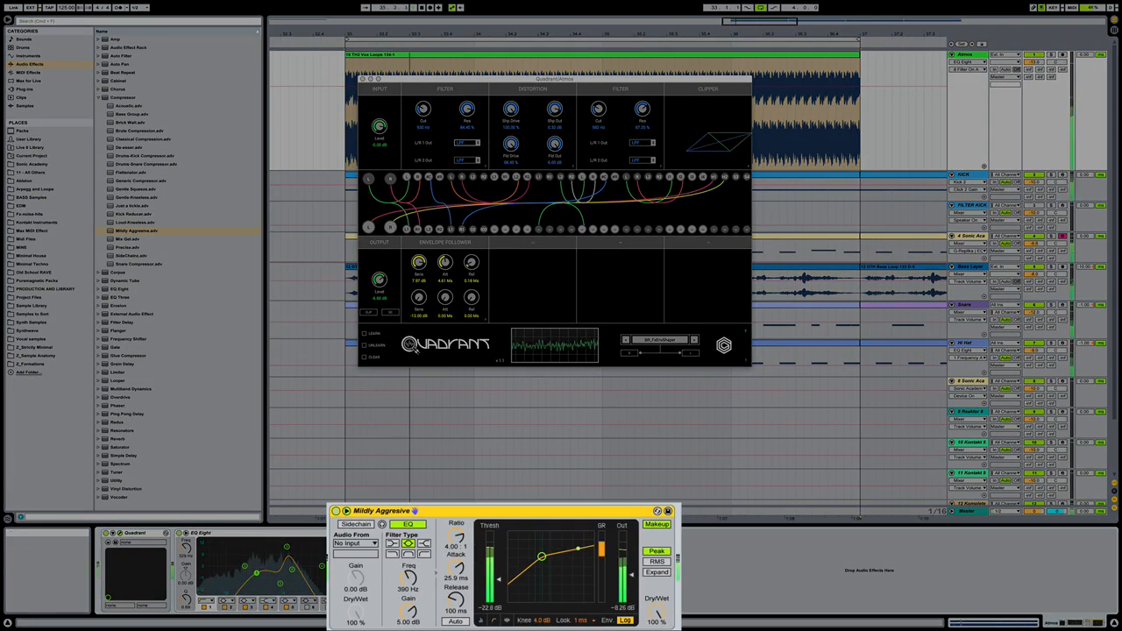
- Bypass and re-enable the compressor to compare the sound, and set its threshold to -19.1 dB
left_click(336, 510)
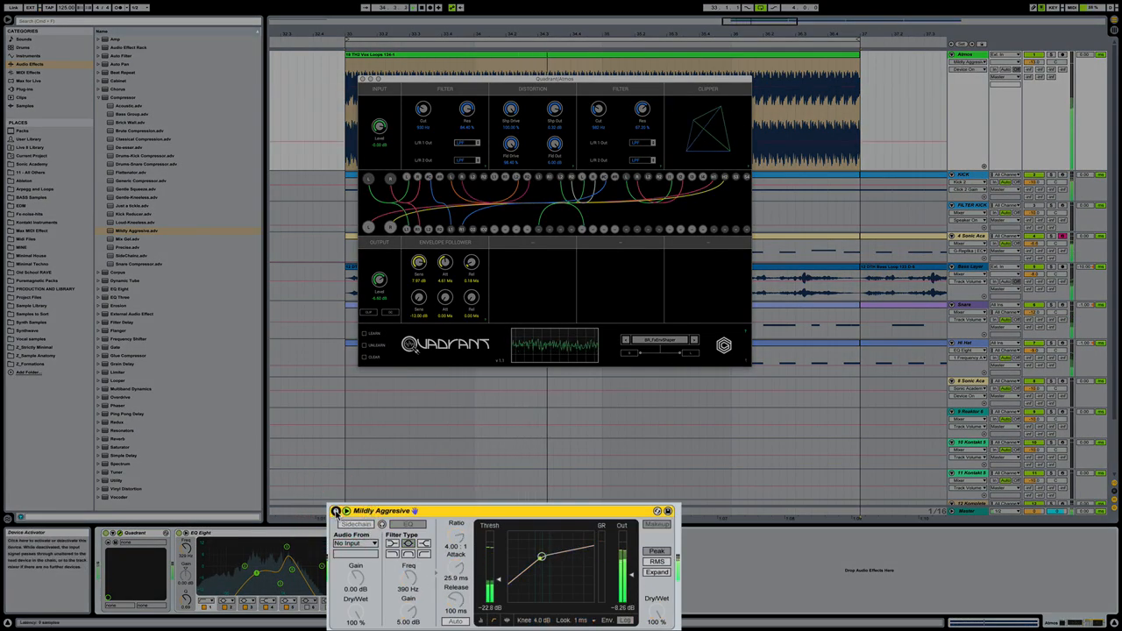
left_click(336, 511)
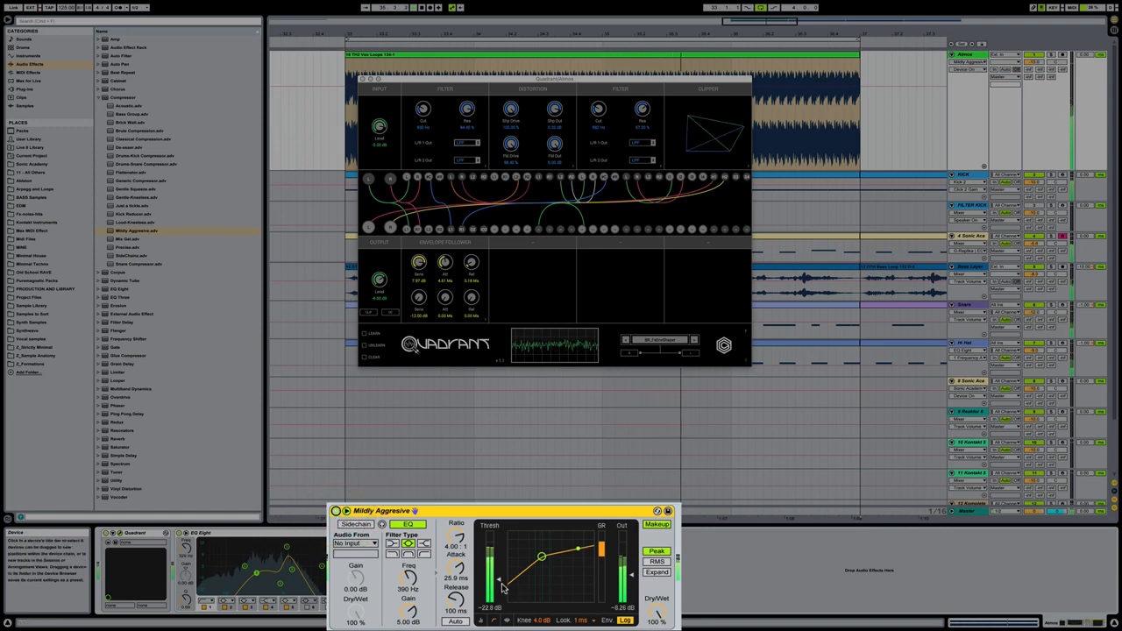
left_click_drag(498, 579, 498, 575)
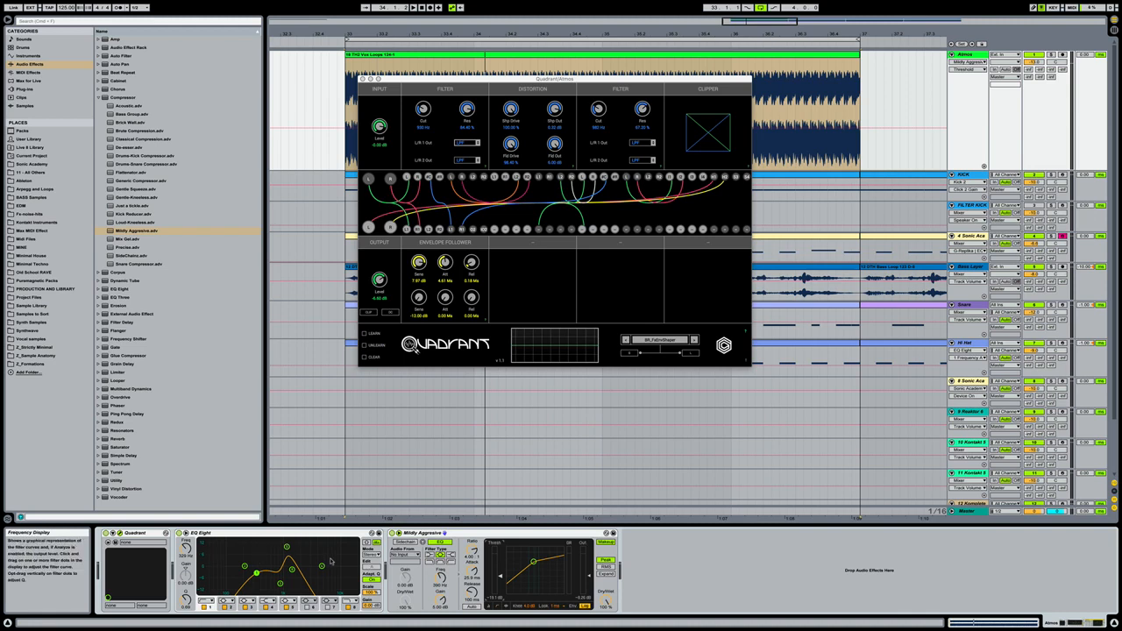
- Add the TimeLFO Max audio effect from the Time and Timbre by Skinnerbox pack after the compressor on the Atmos track
left_click(99, 98)
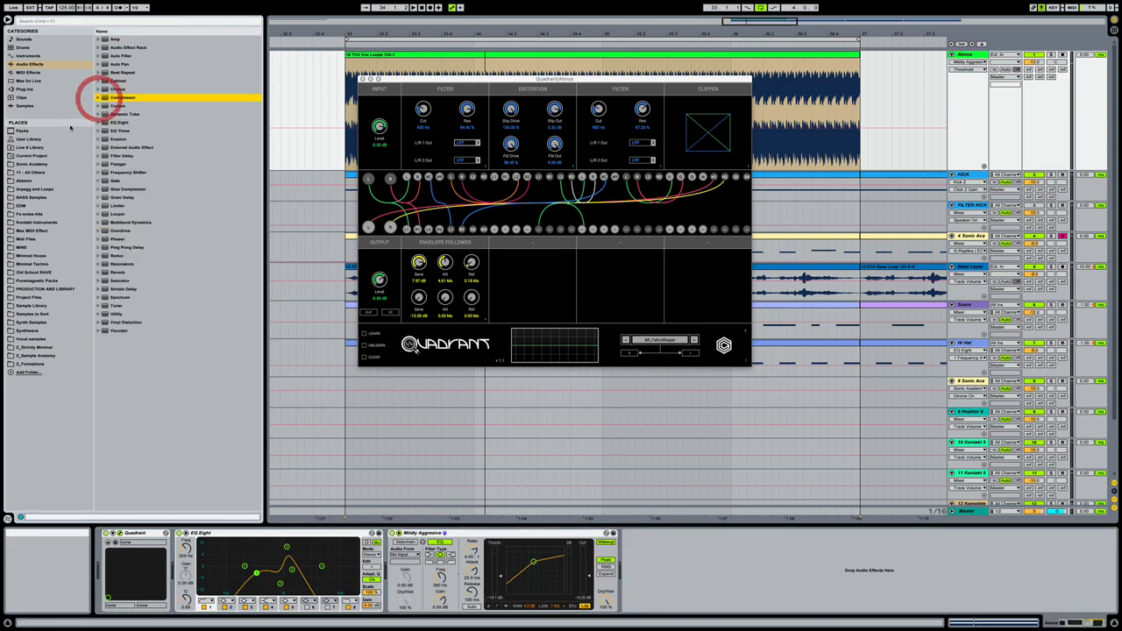
left_click(48, 132)
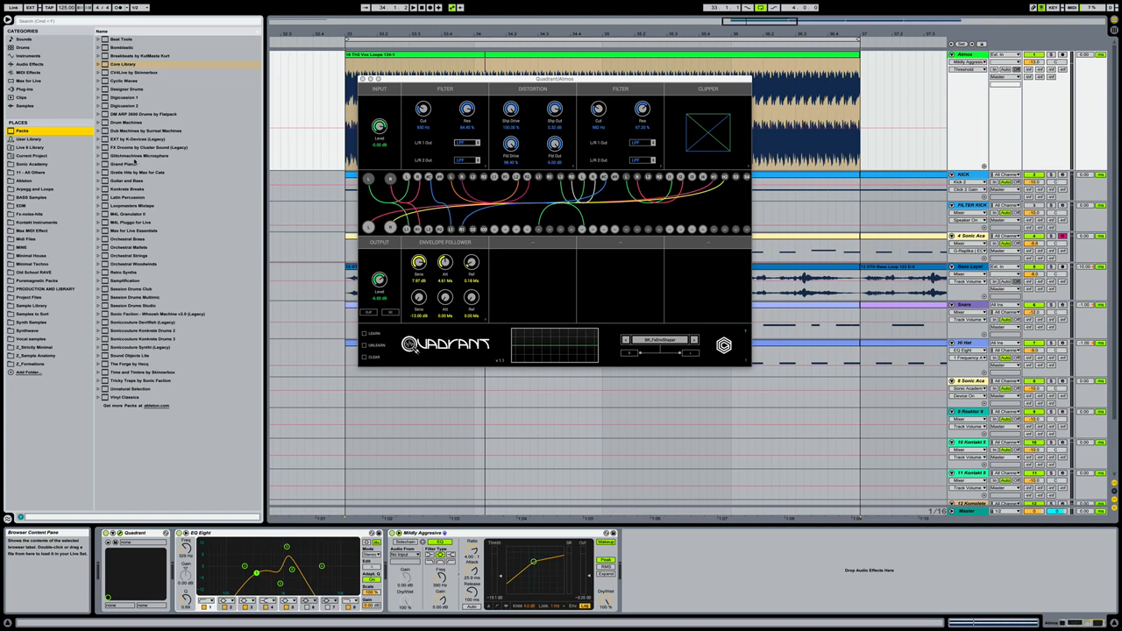
left_click(153, 371)
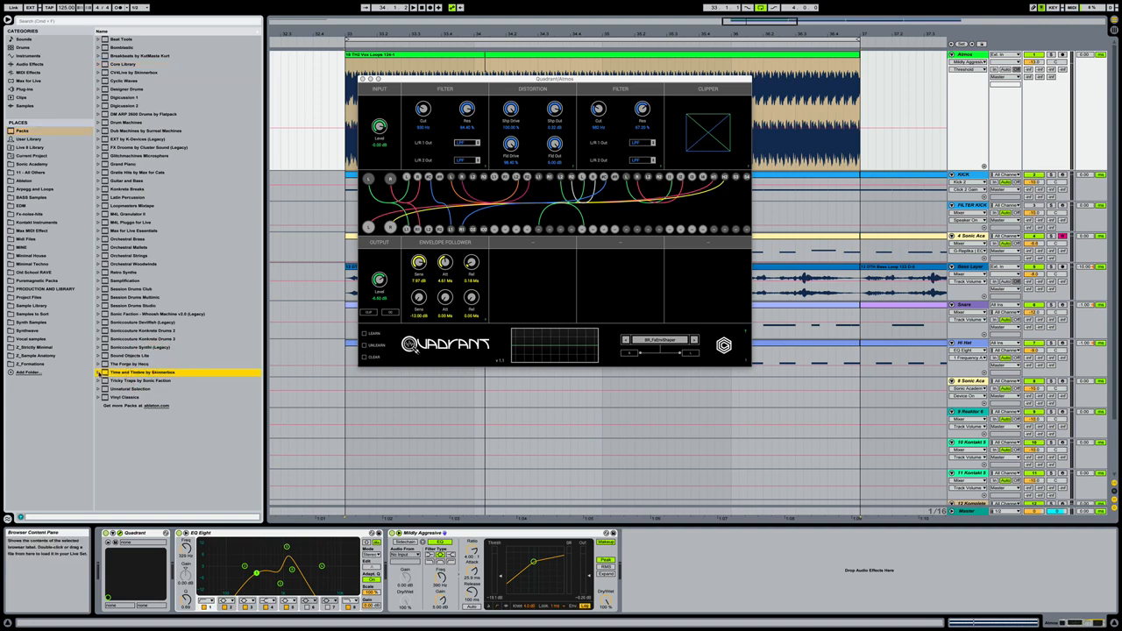
left_click(99, 373)
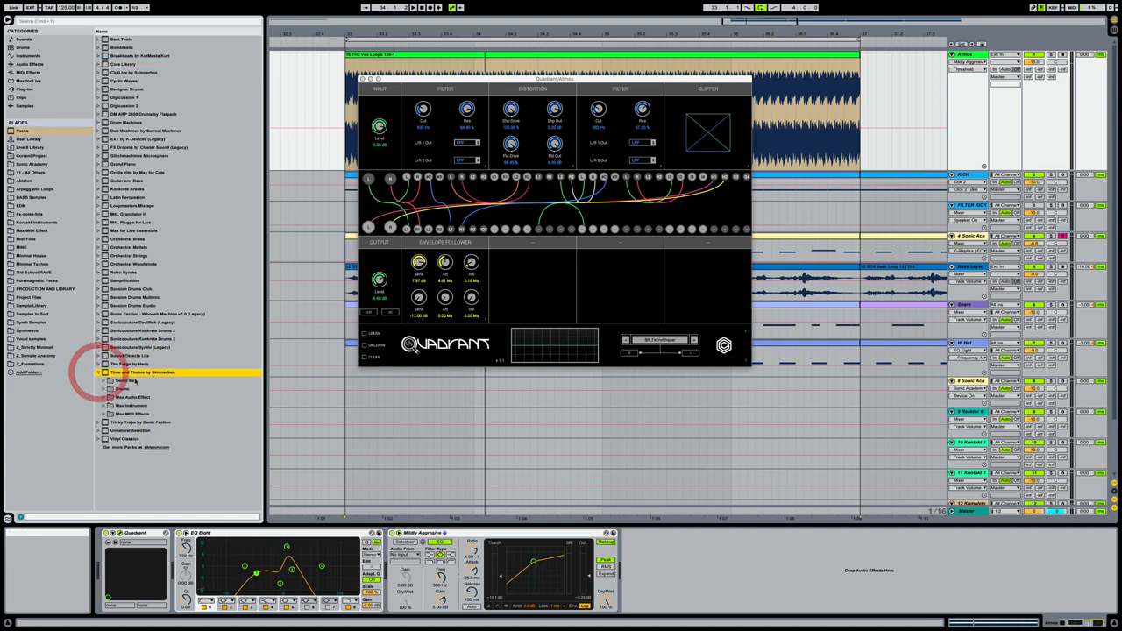
left_click(159, 396)
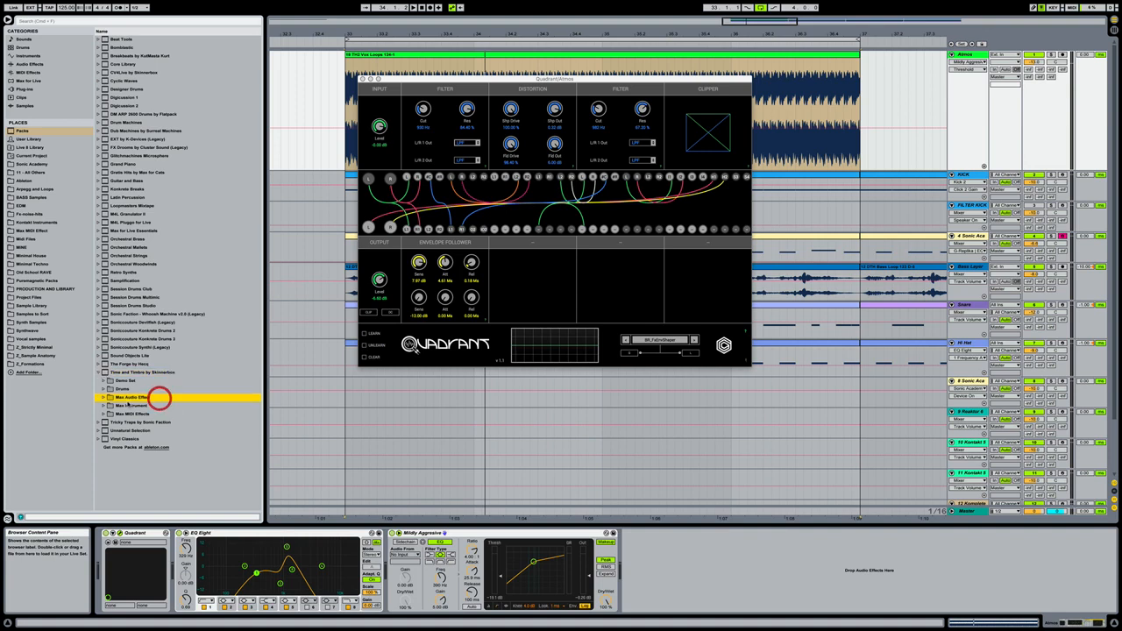
left_click(103, 398)
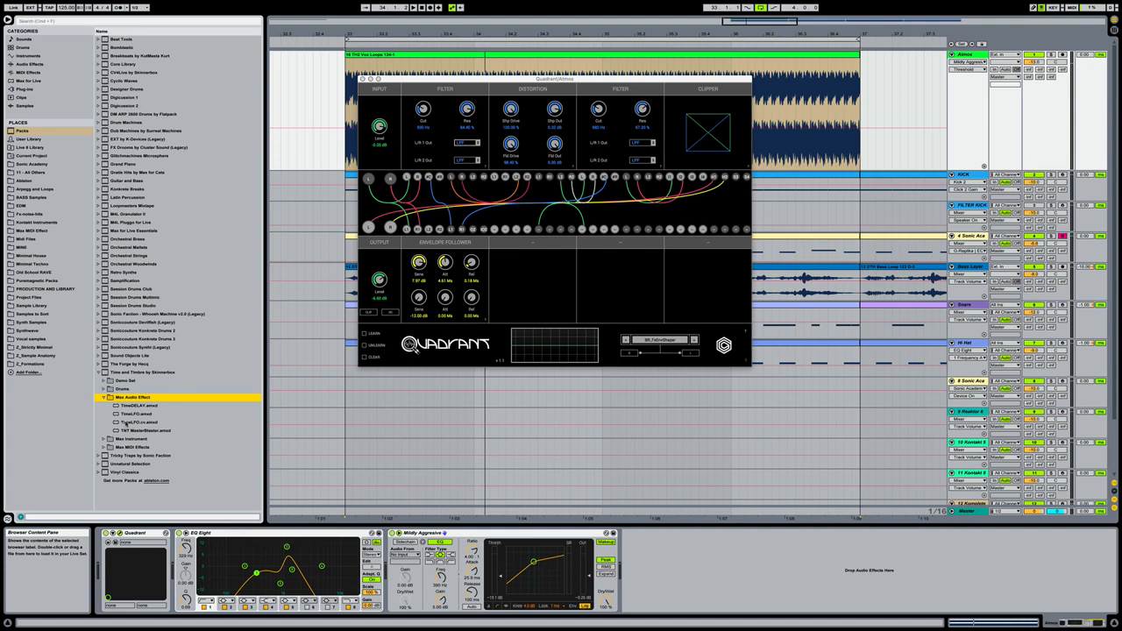
left_click(165, 414)
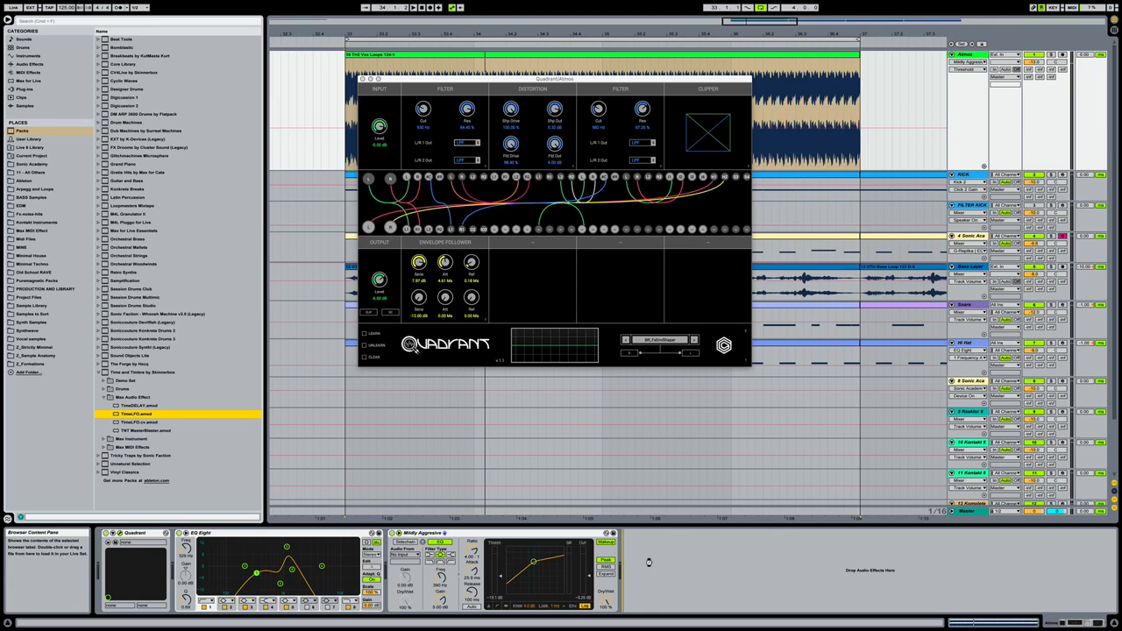
left_click_drag(648, 562, 648, 564)
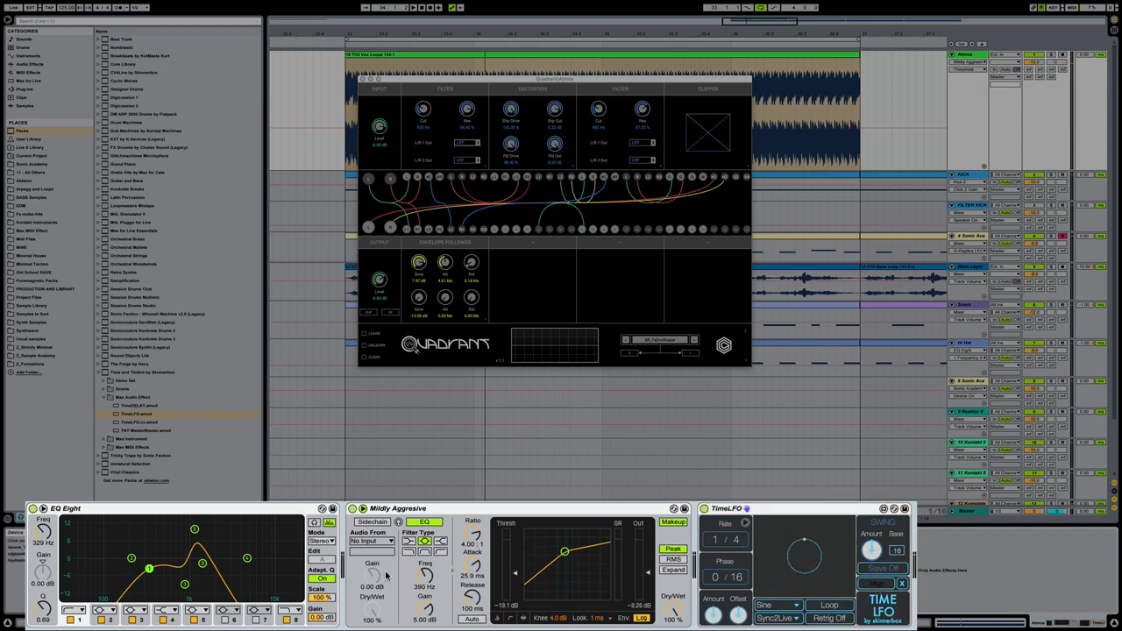
- Map TimeLFO to the frequency of EQ Eight band 5, solo the Atmos track and play the loop
left_click(196, 531)
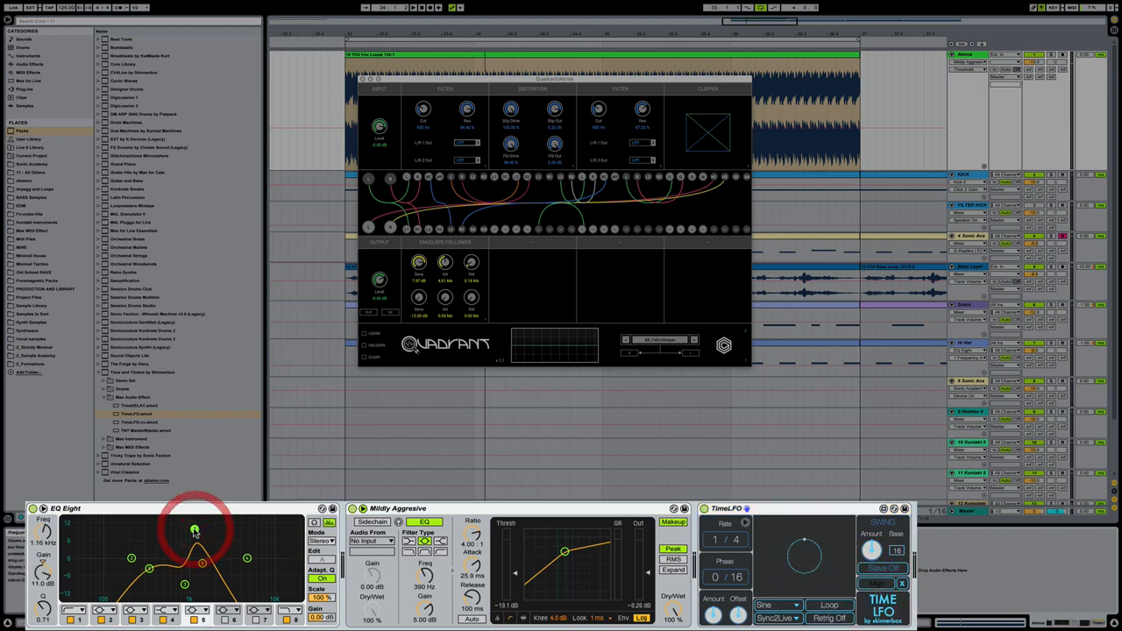
left_click(44, 531)
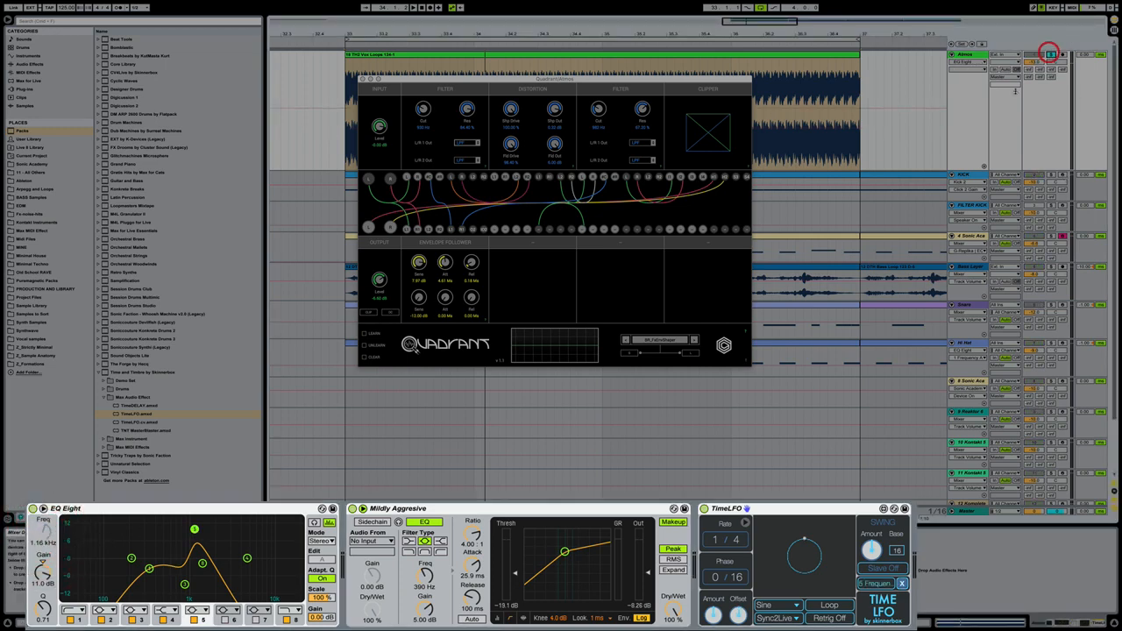
key("space")
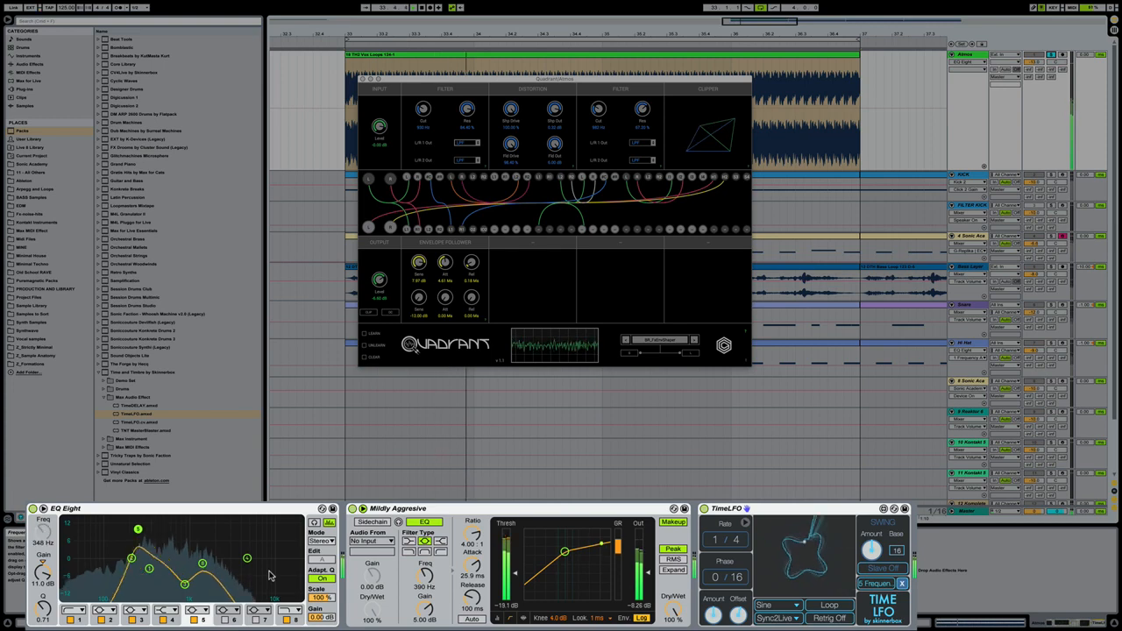
key("space")
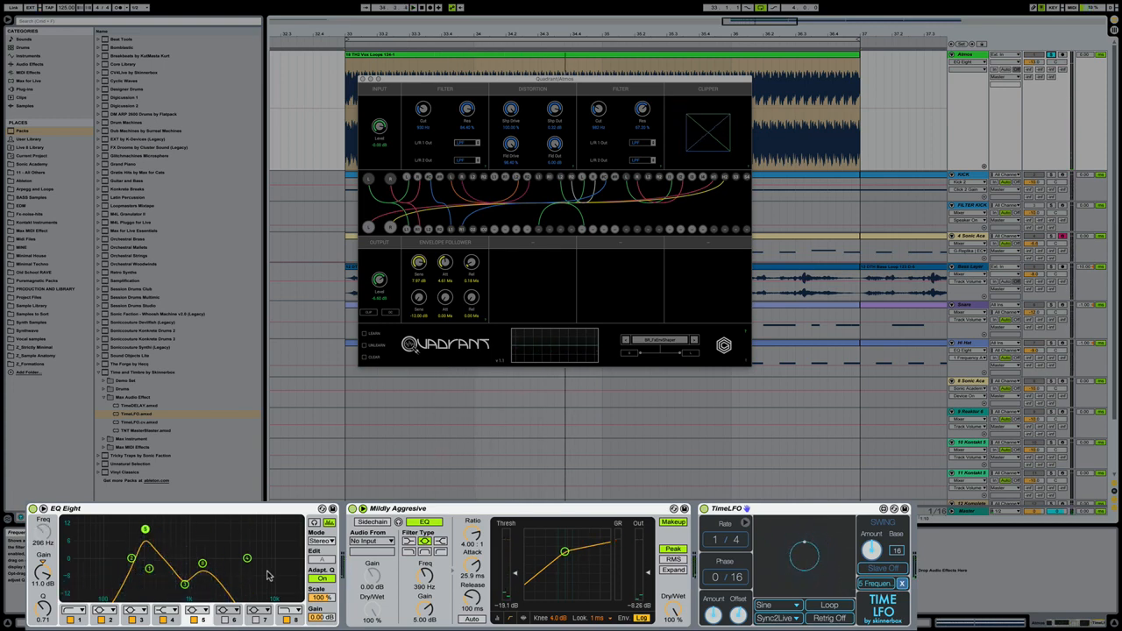
- Set the TimeLFO rate to 1/2 and adjust its amount and offset while the soloed loop plays
left_click(736, 542)
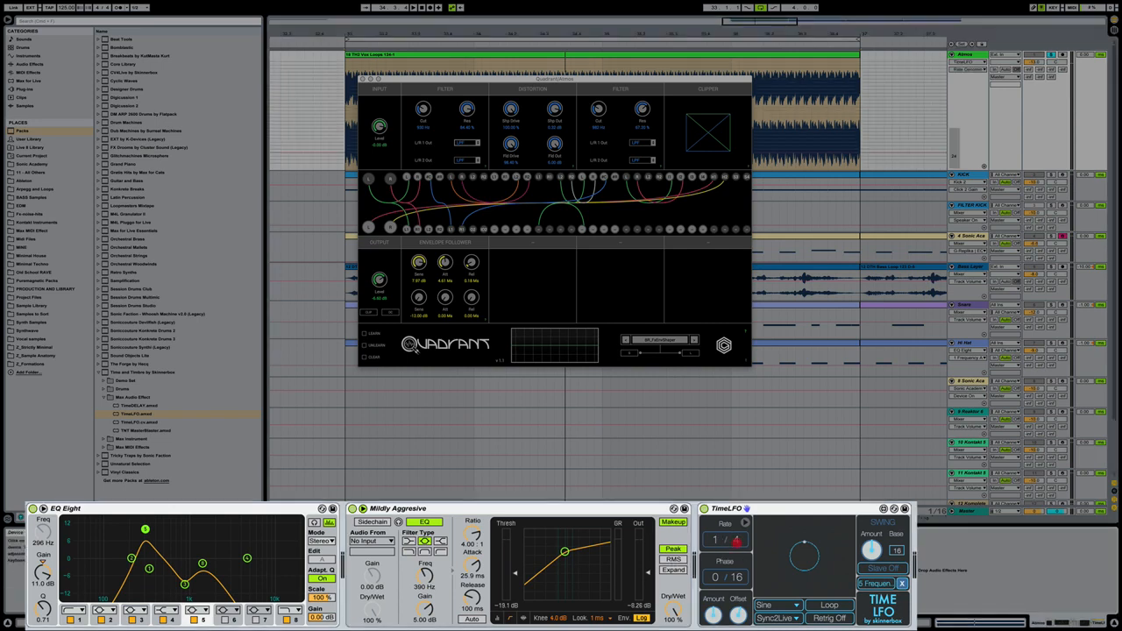
left_click_drag(736, 542, 736, 547)
left_click(734, 542)
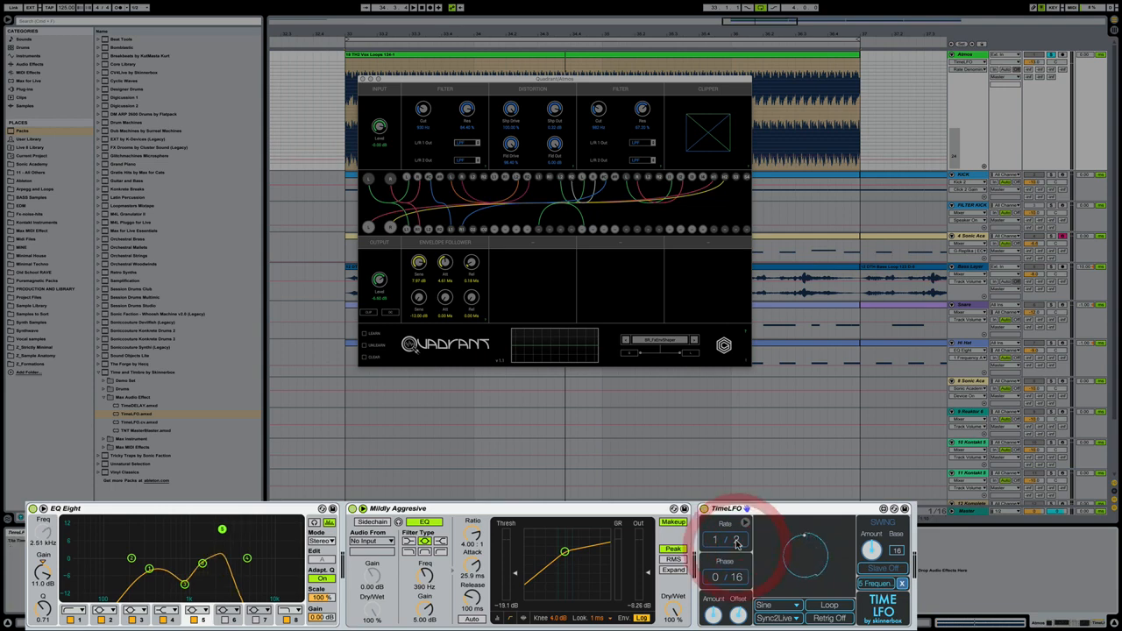
key("space")
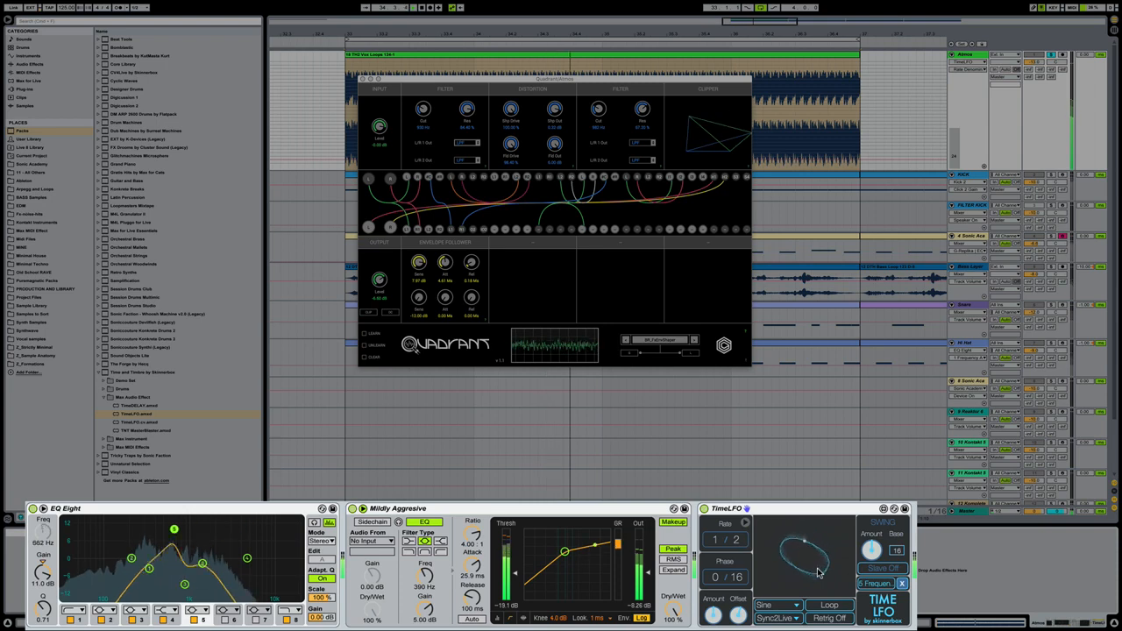
left_click(713, 616)
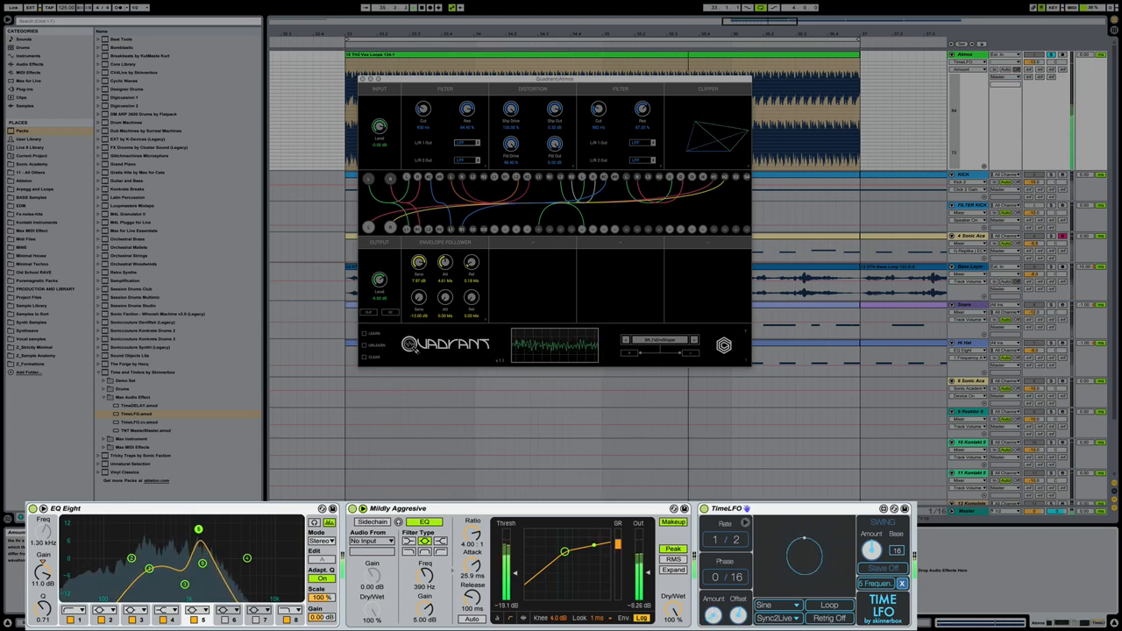
left_click(738, 619)
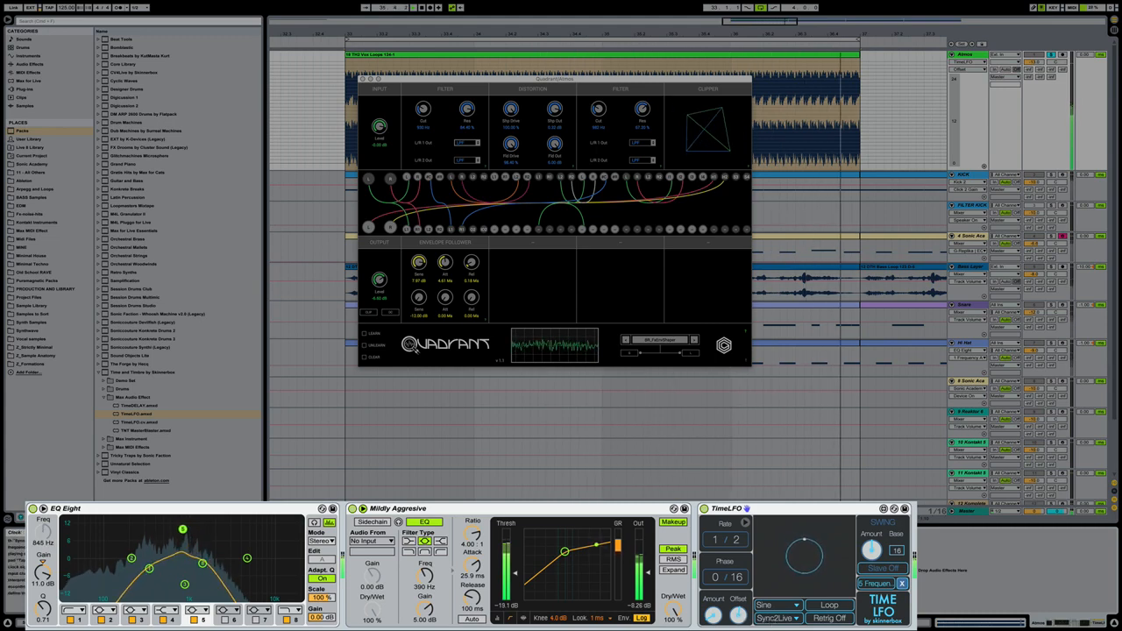
- Unsolo Atmos, move EQ Eight band 2 to about 671 Hz at -1.61 dB, and readjust the TimeLFO amount
left_click(1052, 55)
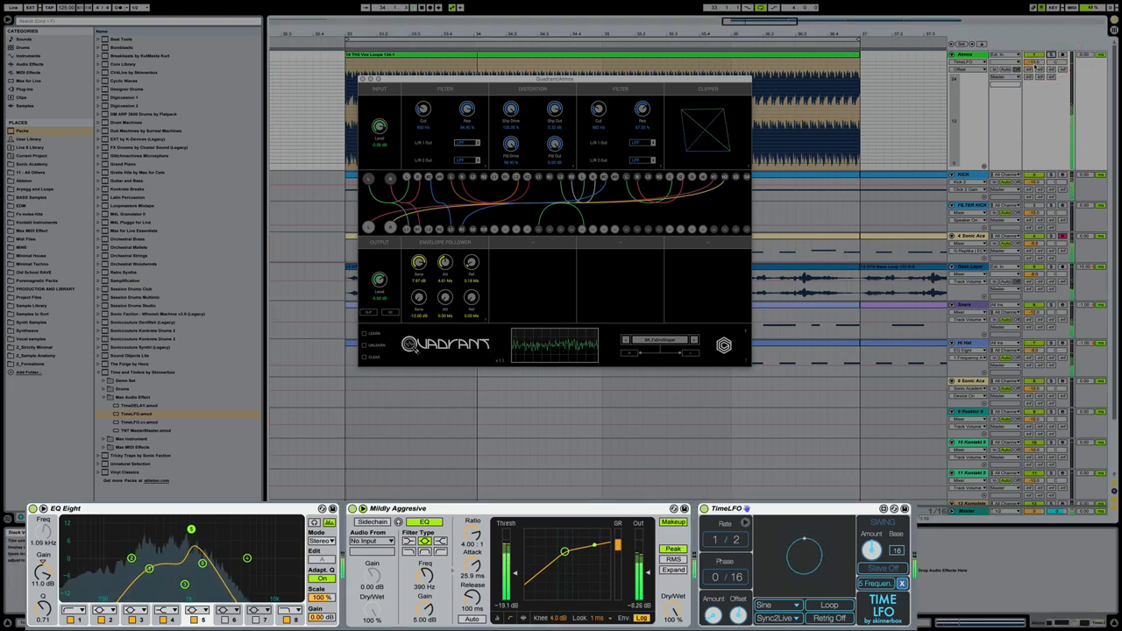
left_click_drag(131, 558, 161, 562)
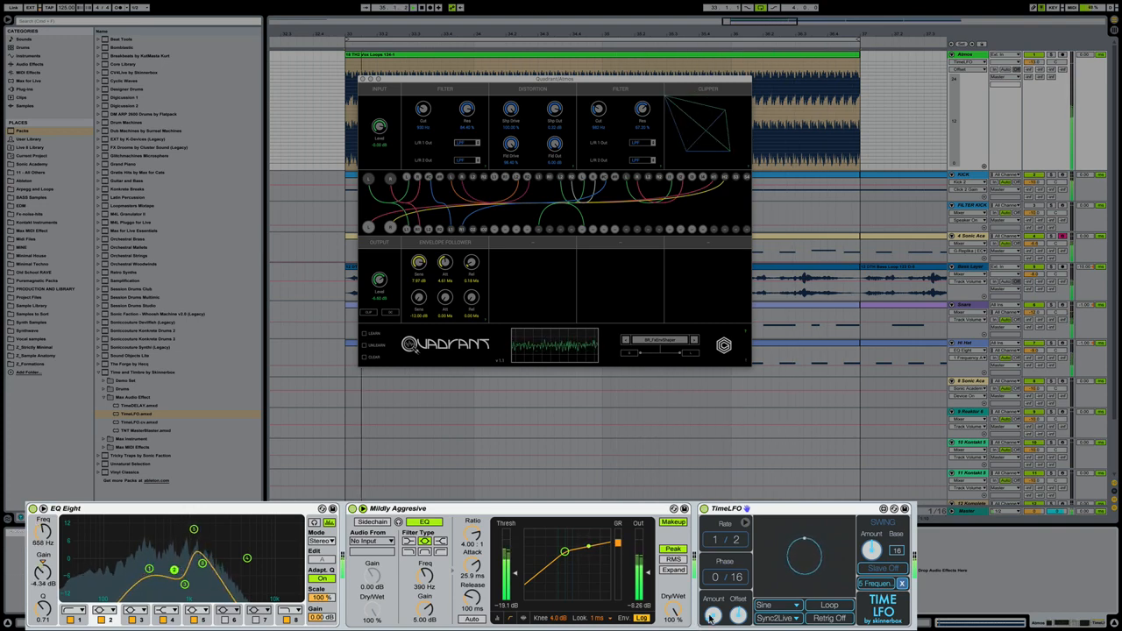
left_click_drag(709, 618, 710, 613)
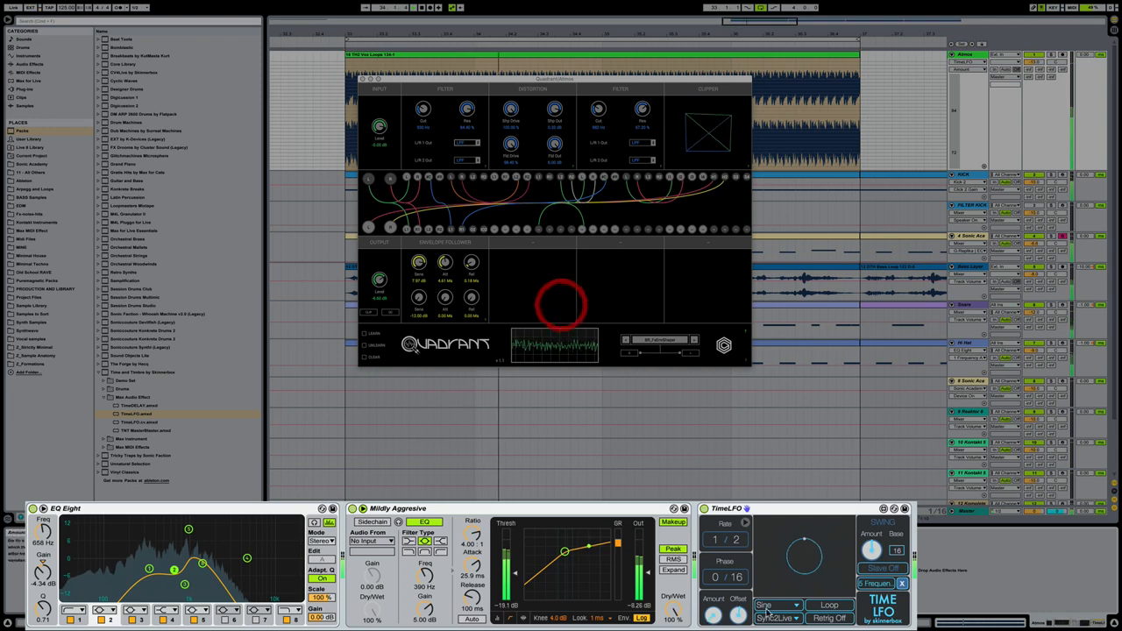
left_click_drag(712, 616, 712, 611)
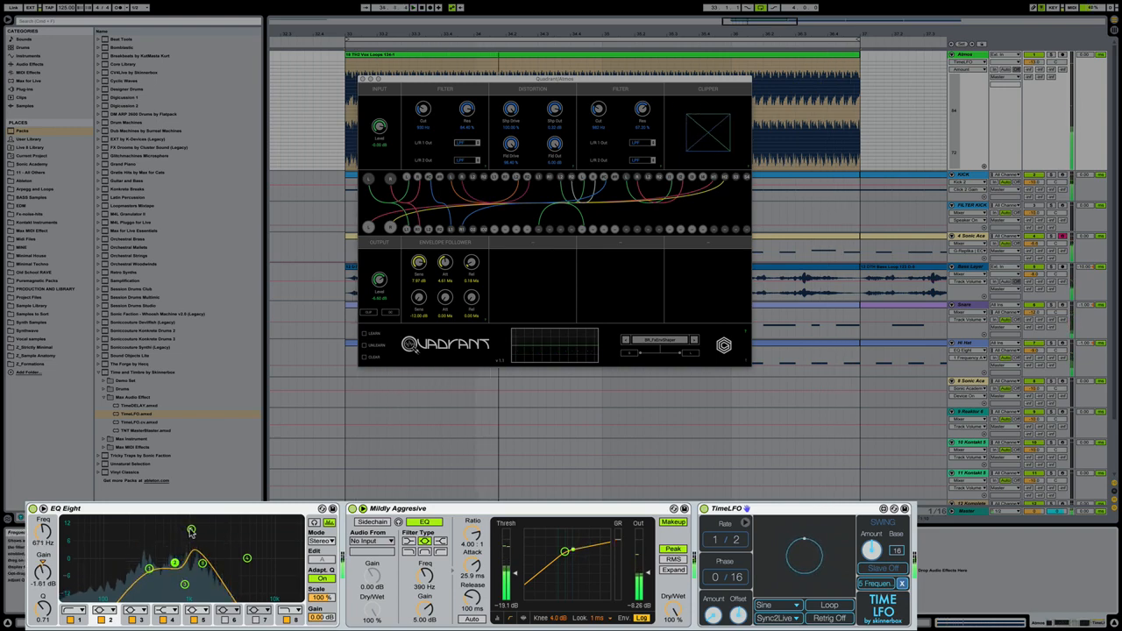
- Set EQ Eight band 5 to 9.52 dB with Q 0.82, band 3 to -7.81 dB and band 8 to 2.08 kHz, and raise the TimeLFO offset
left_click_drag(45, 610, 45, 604)
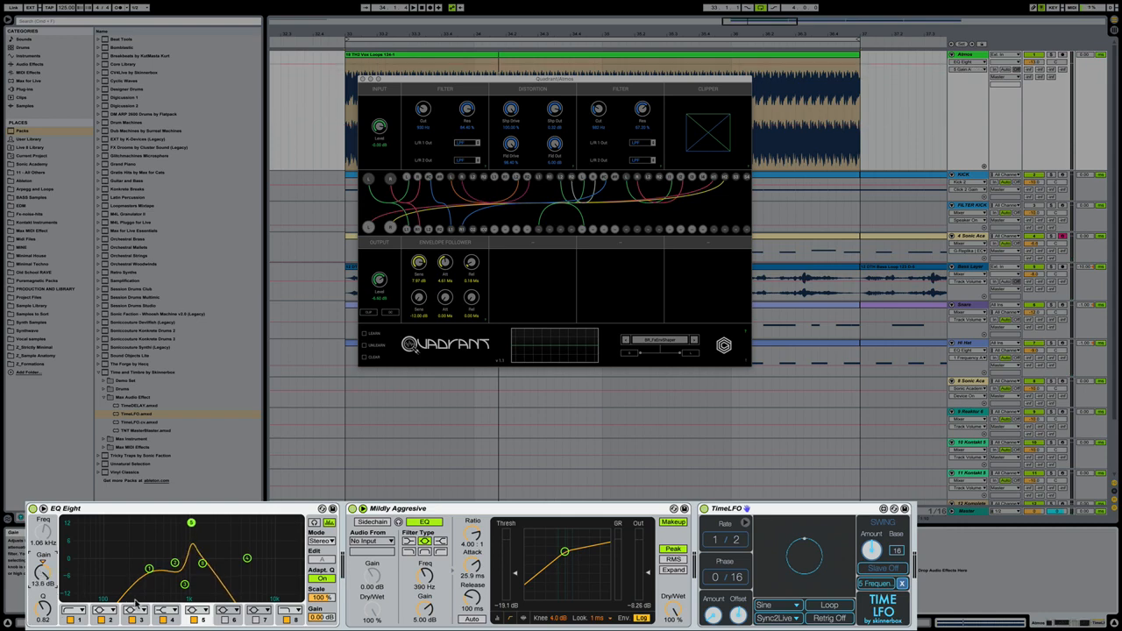
key("space")
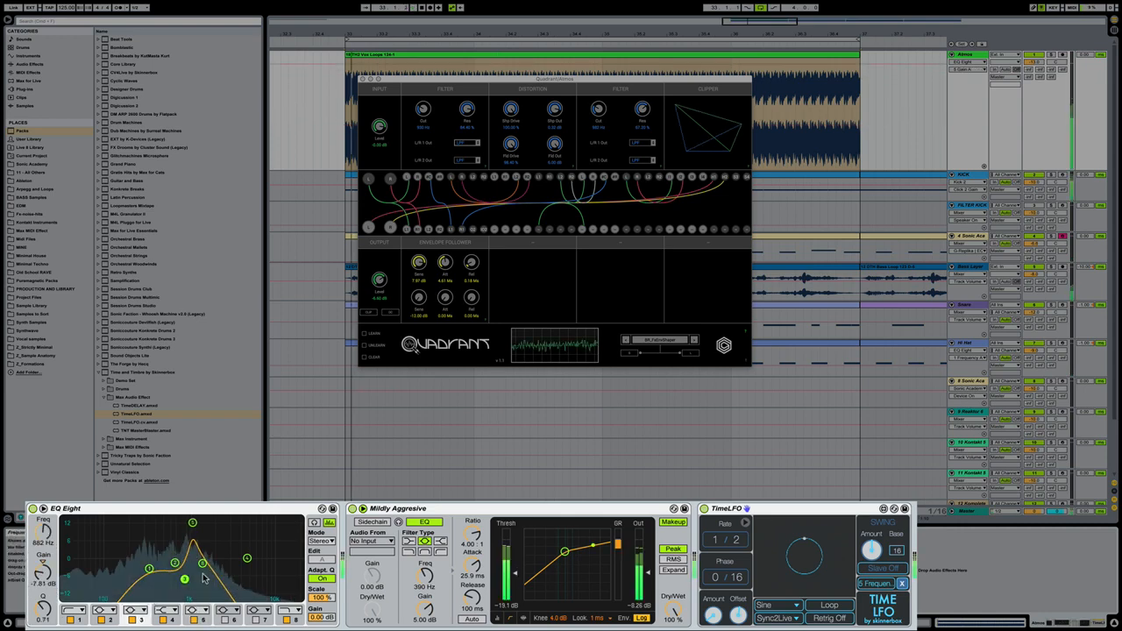
left_click(203, 563)
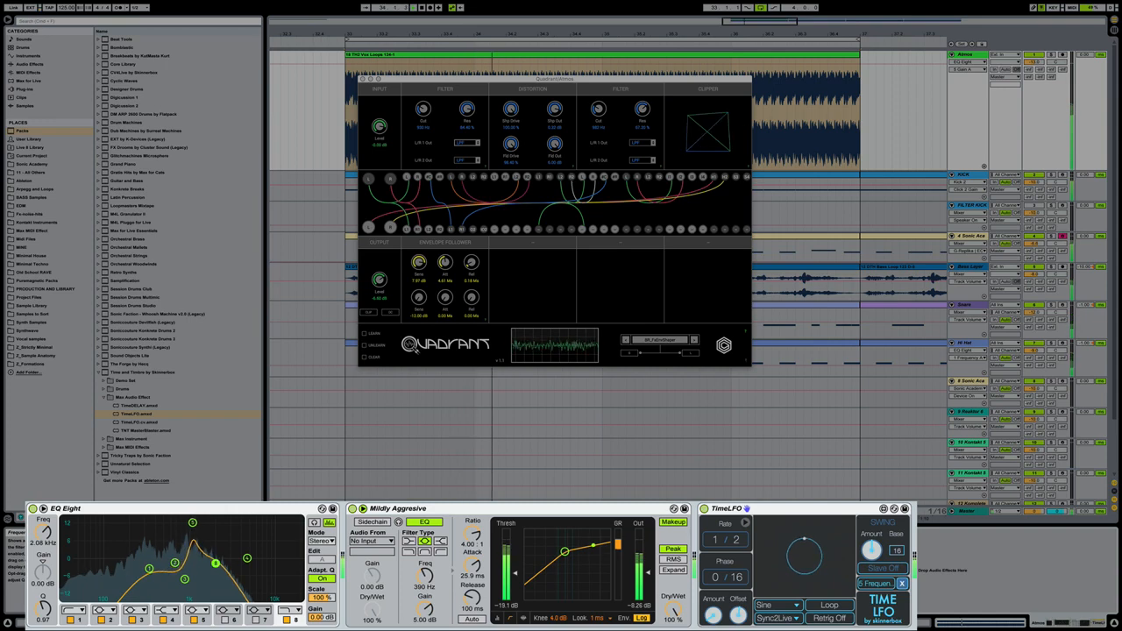
left_click(738, 616)
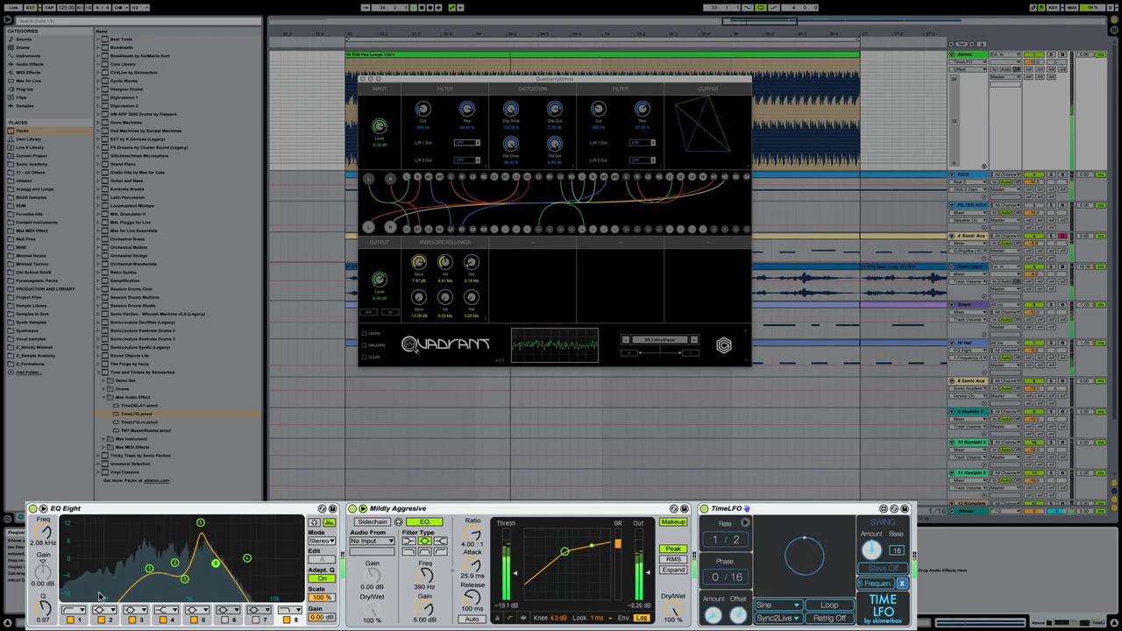
left_click(42, 571)
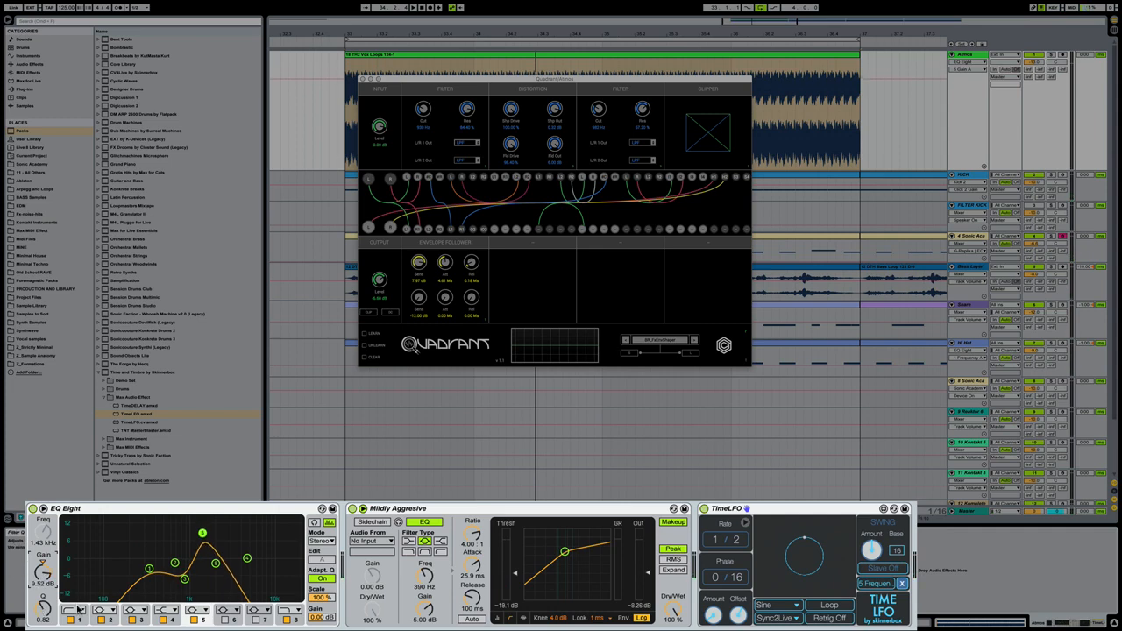
key("space")
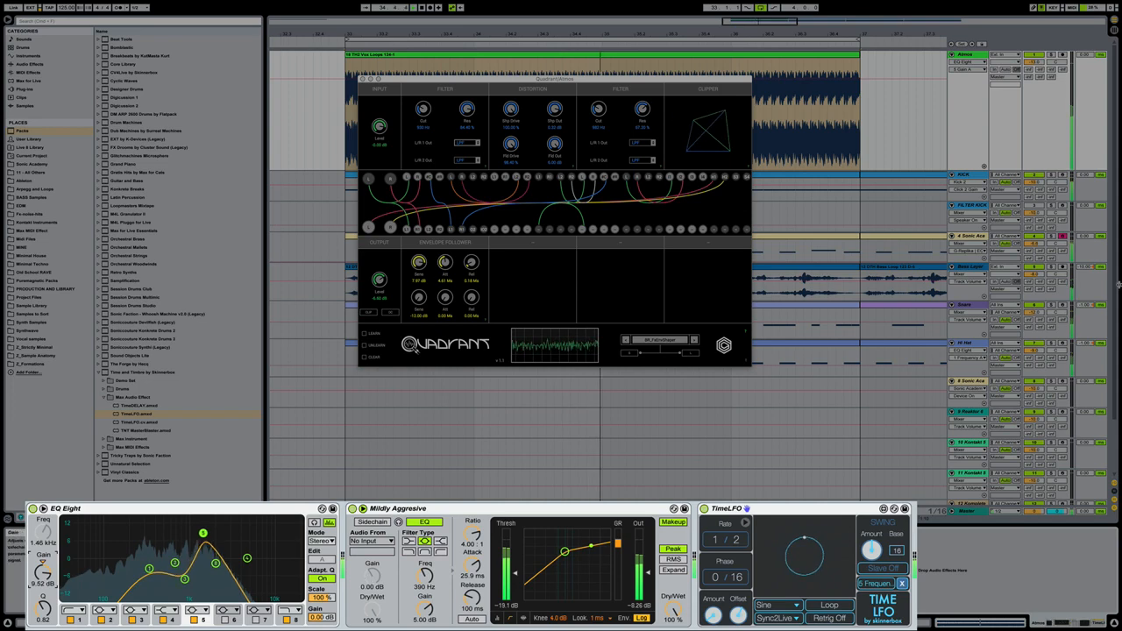
- Adjust the Atmos track volume in the mix, then solo the track and set EQ Eight band 3 to -5.33 dB
left_click(1034, 63)
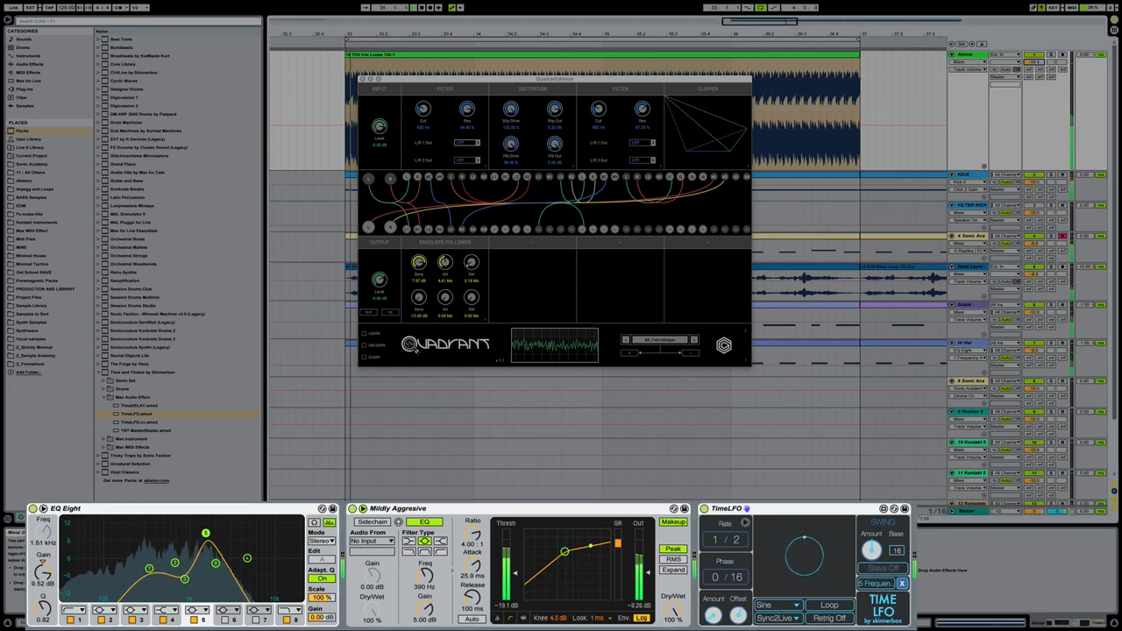
key("space")
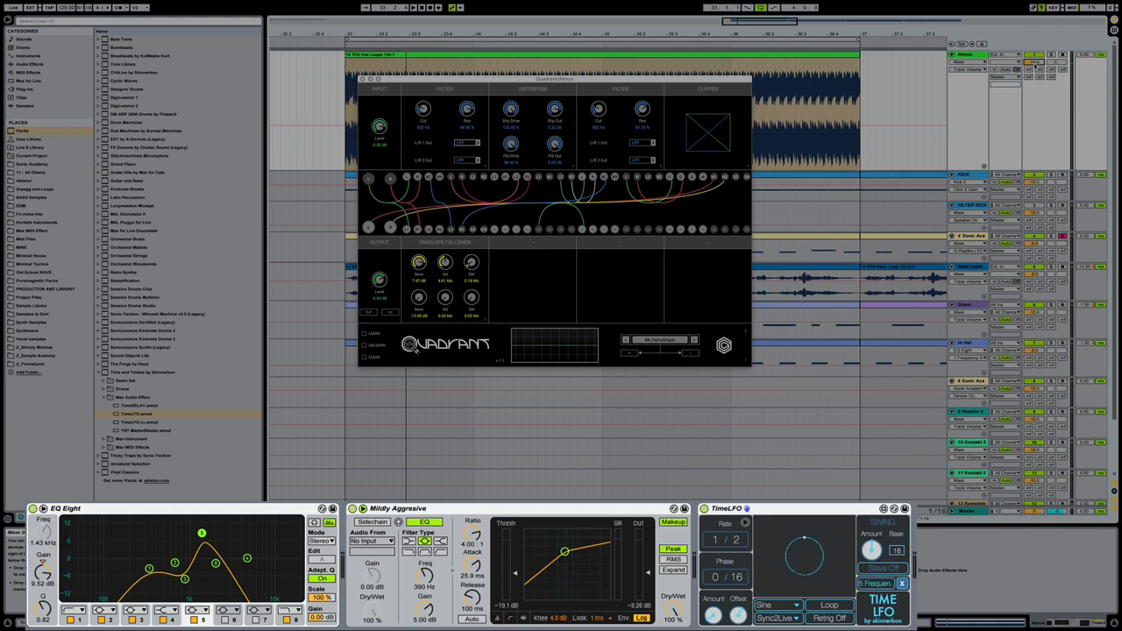
key("space")
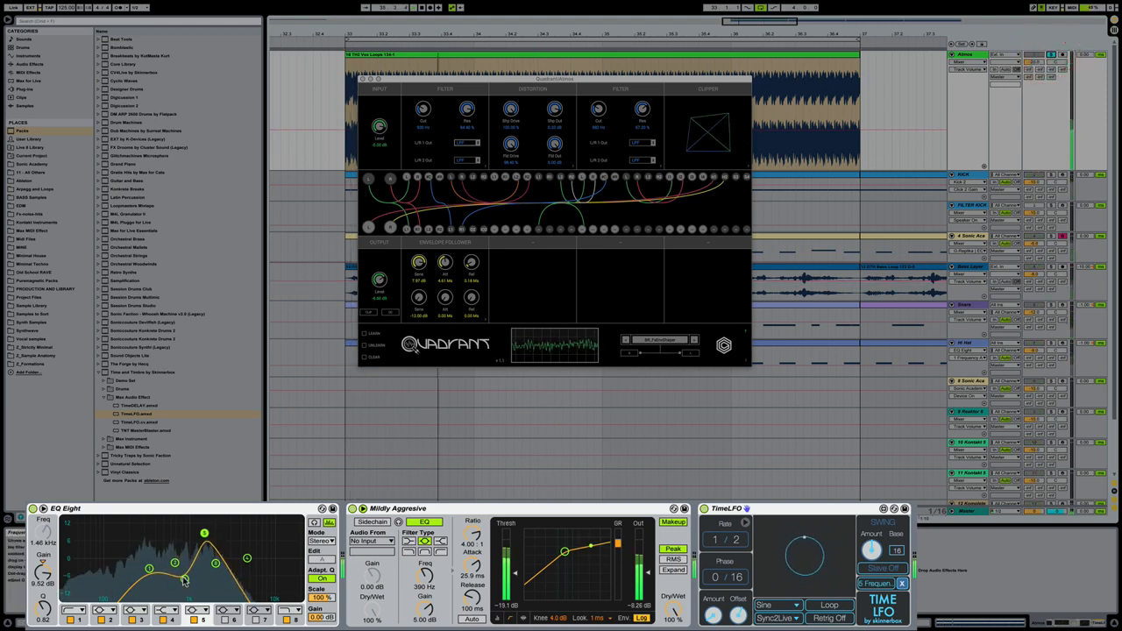
left_click_drag(184, 579, 184, 573)
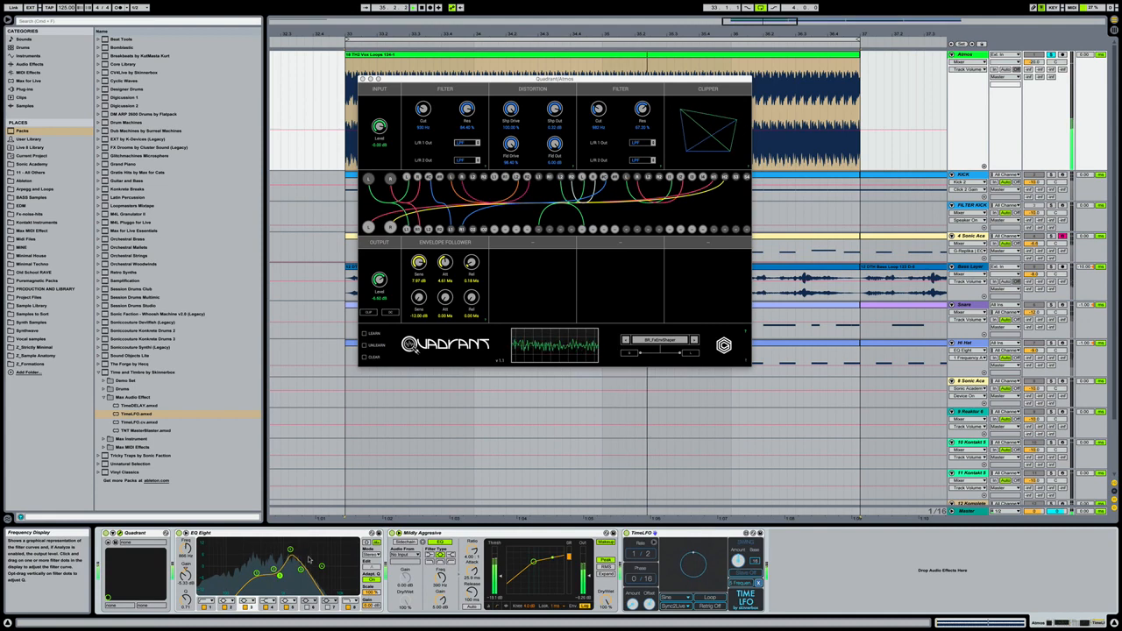
- Unsolo Atmos and add the LFOTool VST from the Audio Tools folder after TimeLFO on the track
left_click(1051, 54)
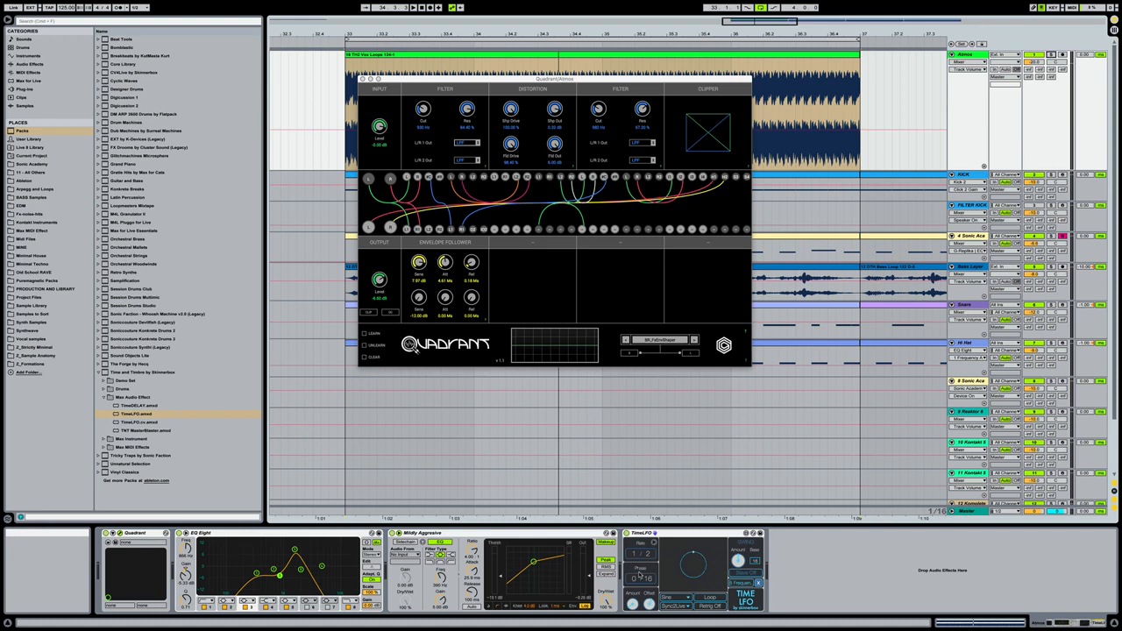
left_click(35, 64)
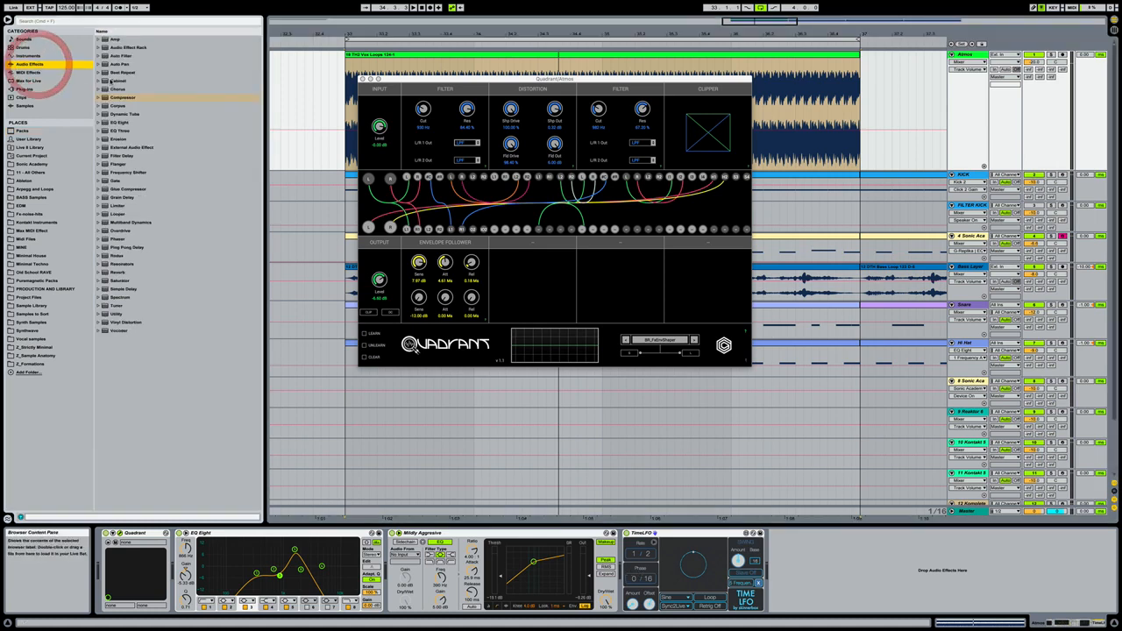
left_click(37, 89)
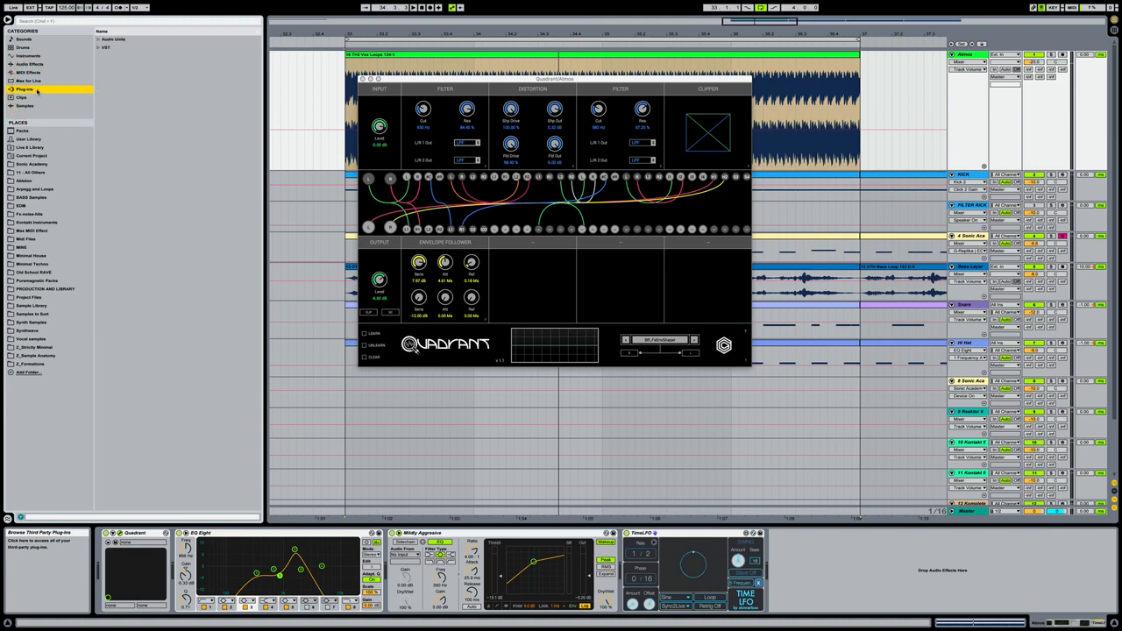
left_click(99, 47)
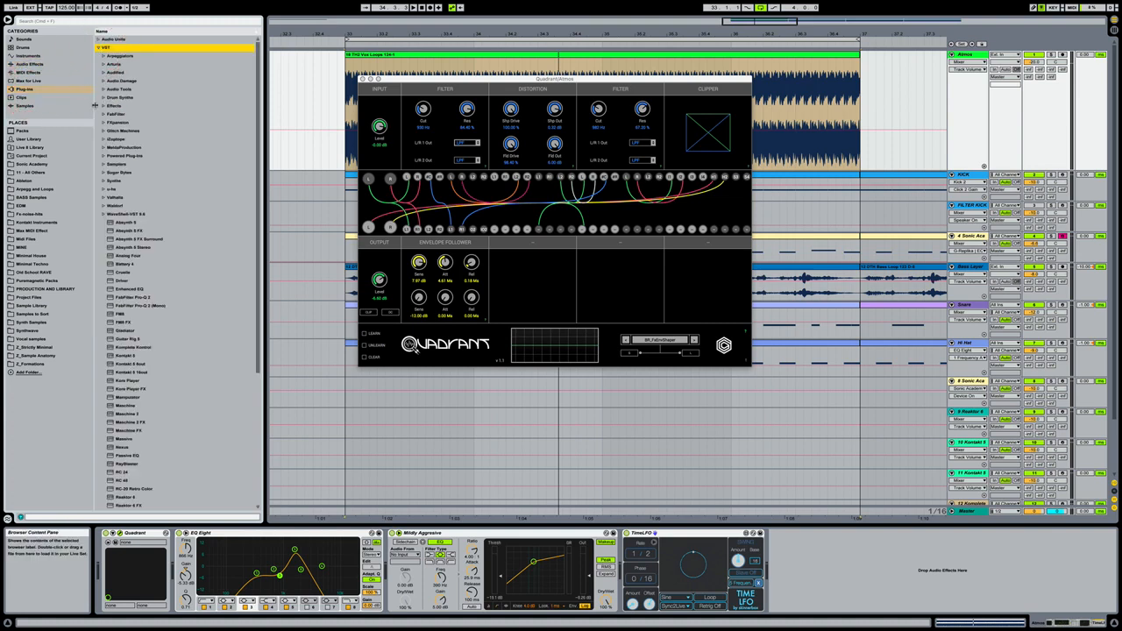
left_click(118, 88)
left_click(102, 89)
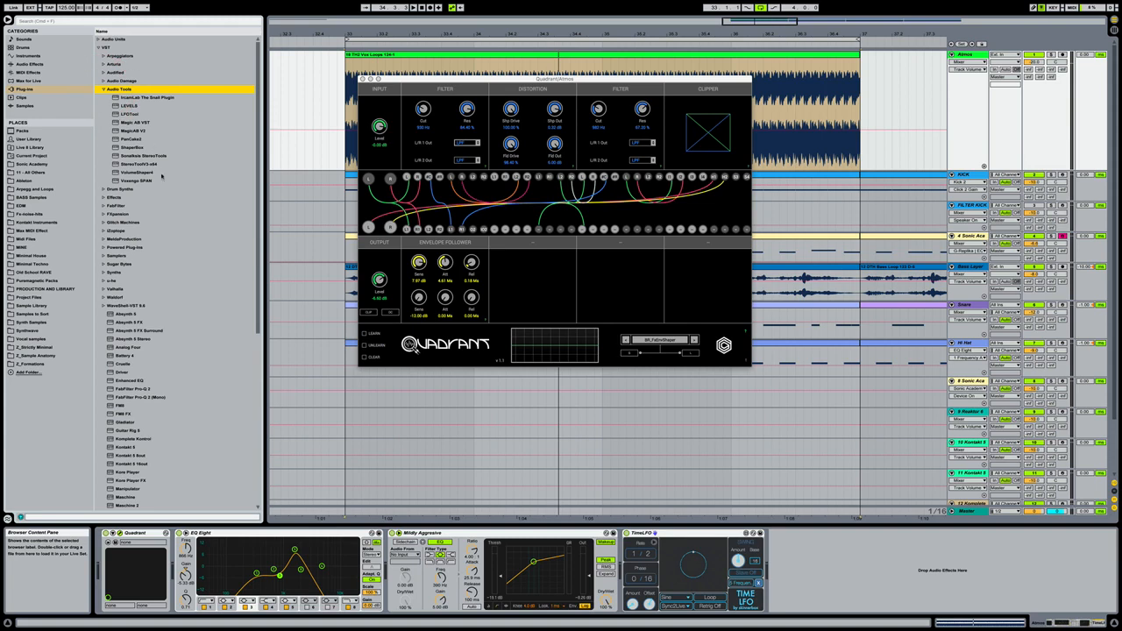
left_click(140, 116)
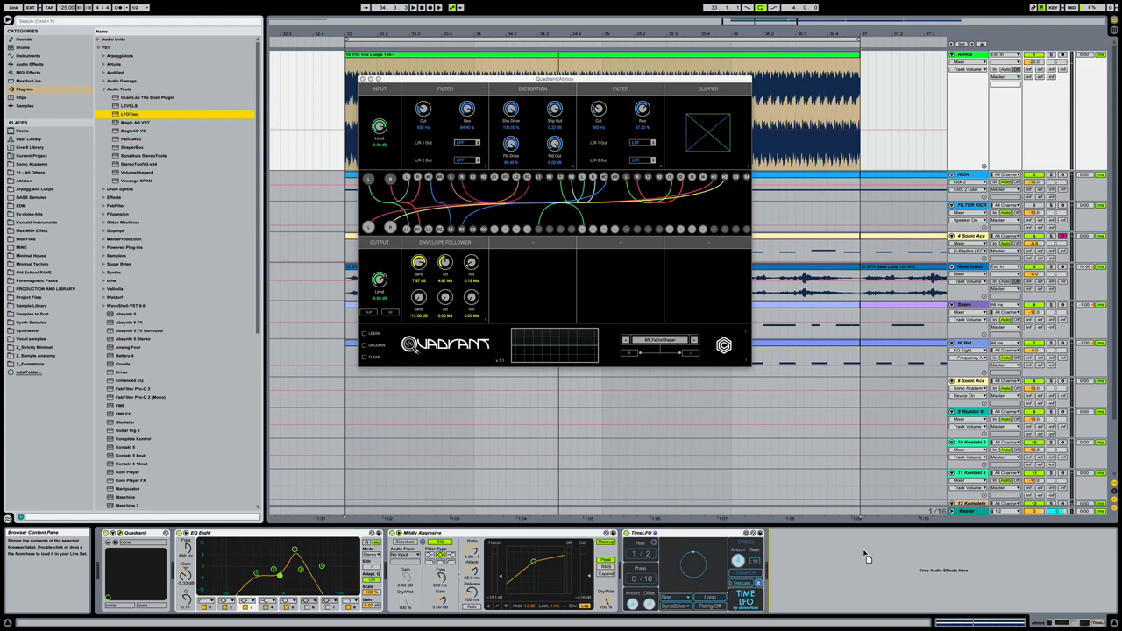
left_click_drag(889, 560, 888, 560)
- Solo Atmos and reshape the LFOTool curve during playback: move the final peak slightly earlier, bend the falling segment outward and lower the start point
left_click(1050, 54)
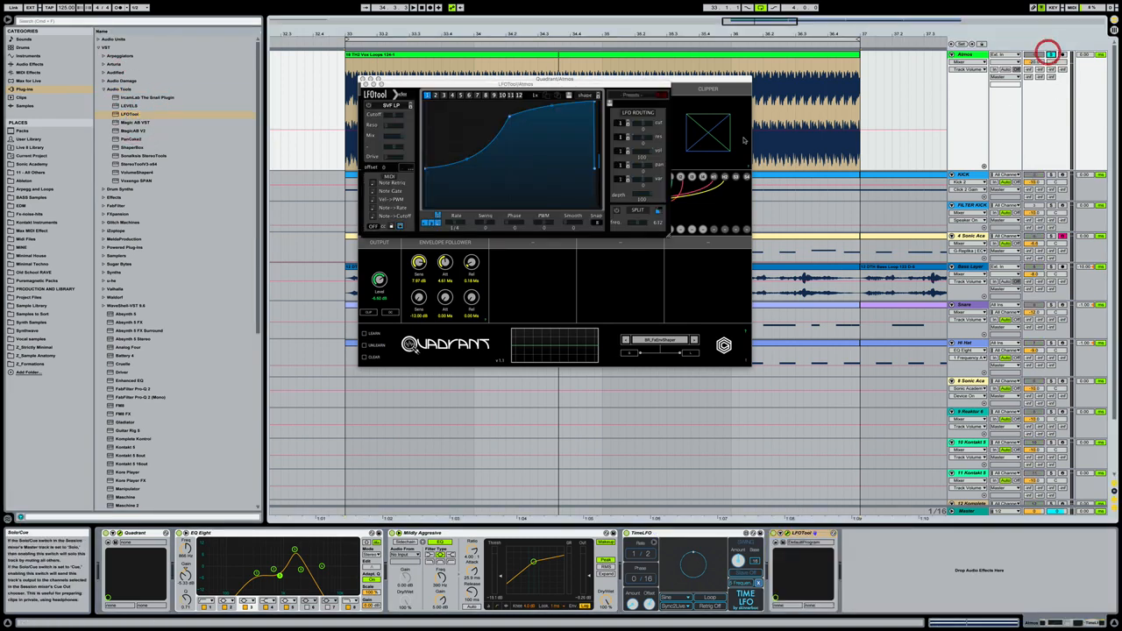
key("space")
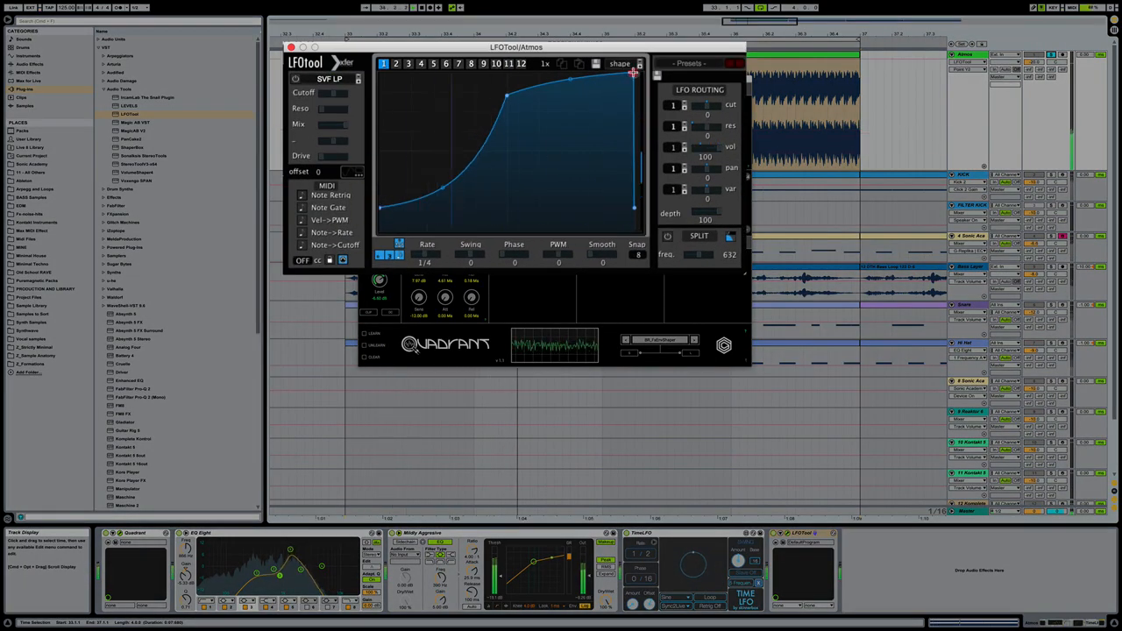
left_click_drag(633, 73, 622, 67)
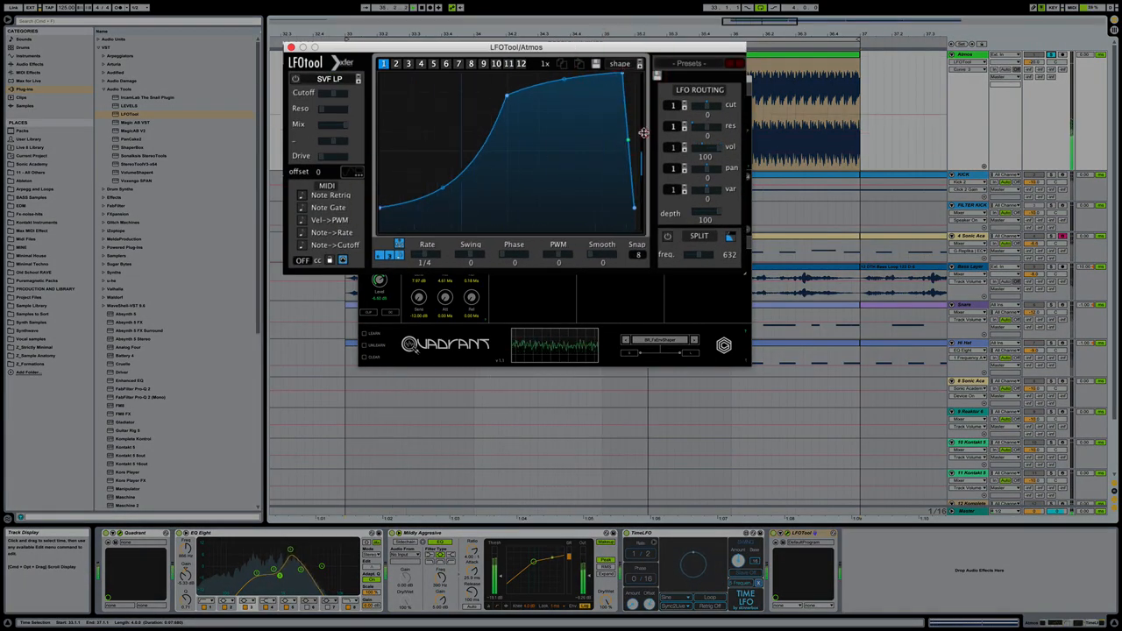
left_click_drag(629, 140, 658, 129)
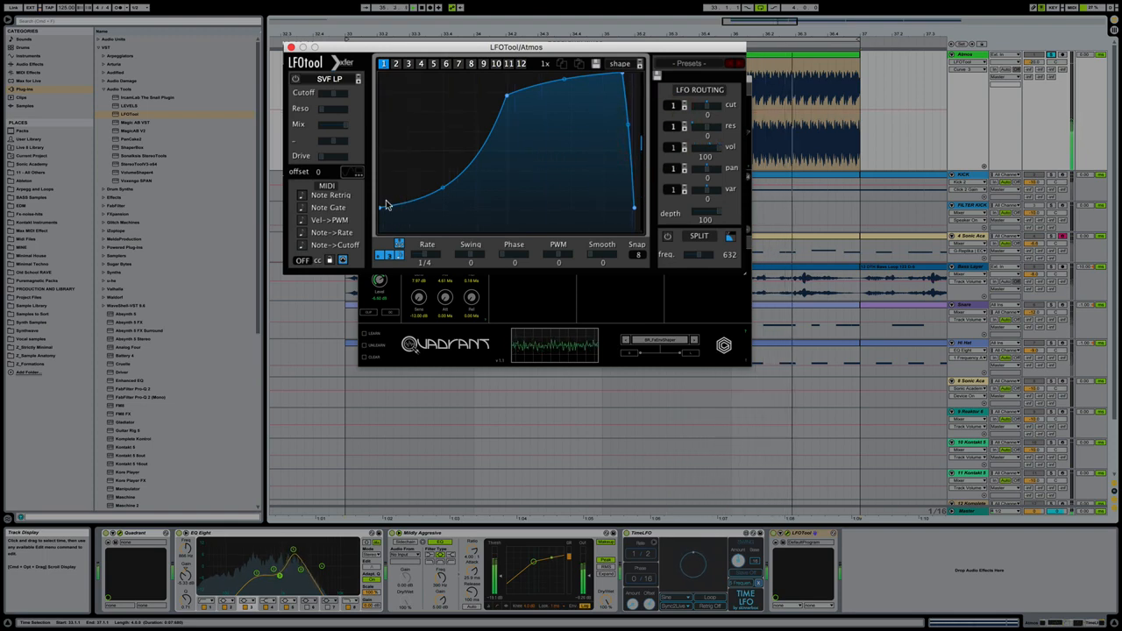
left_click_drag(381, 208, 380, 213)
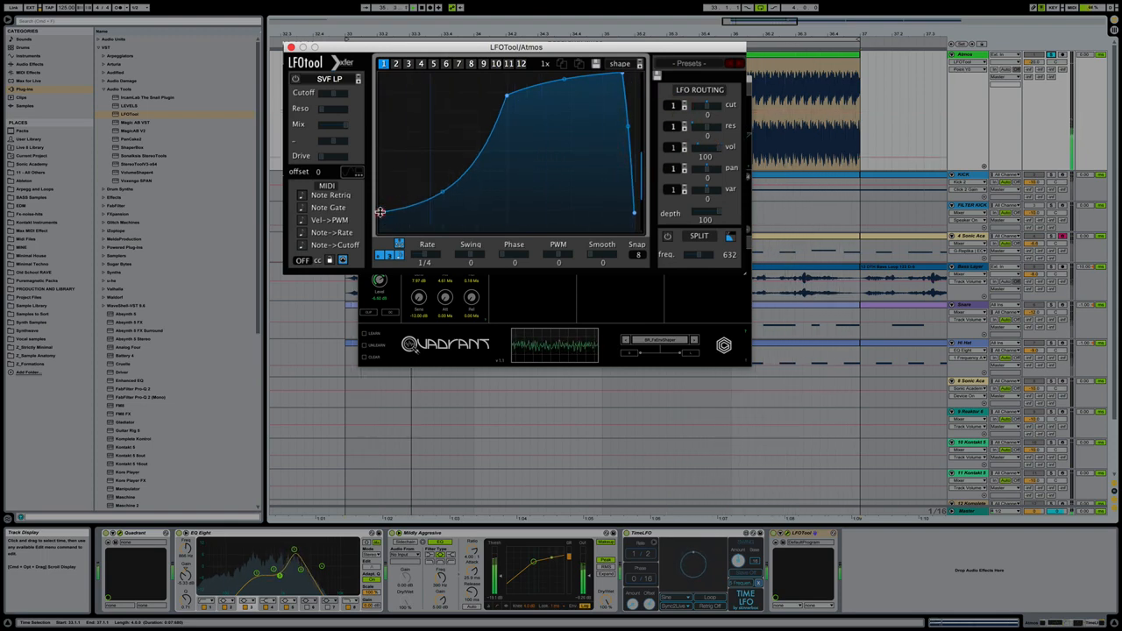
key("space")
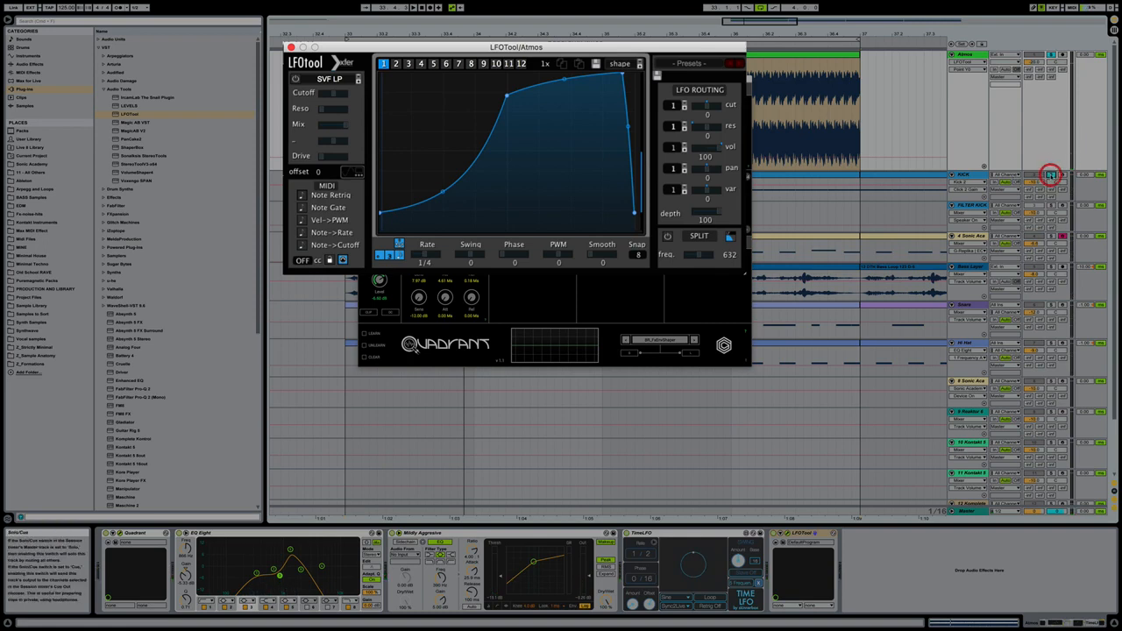
- Play Atmos with the kick and 4 Sonic Ac tracks soloed, and bend the opening segment of the LFOTool curve further down
key("space")
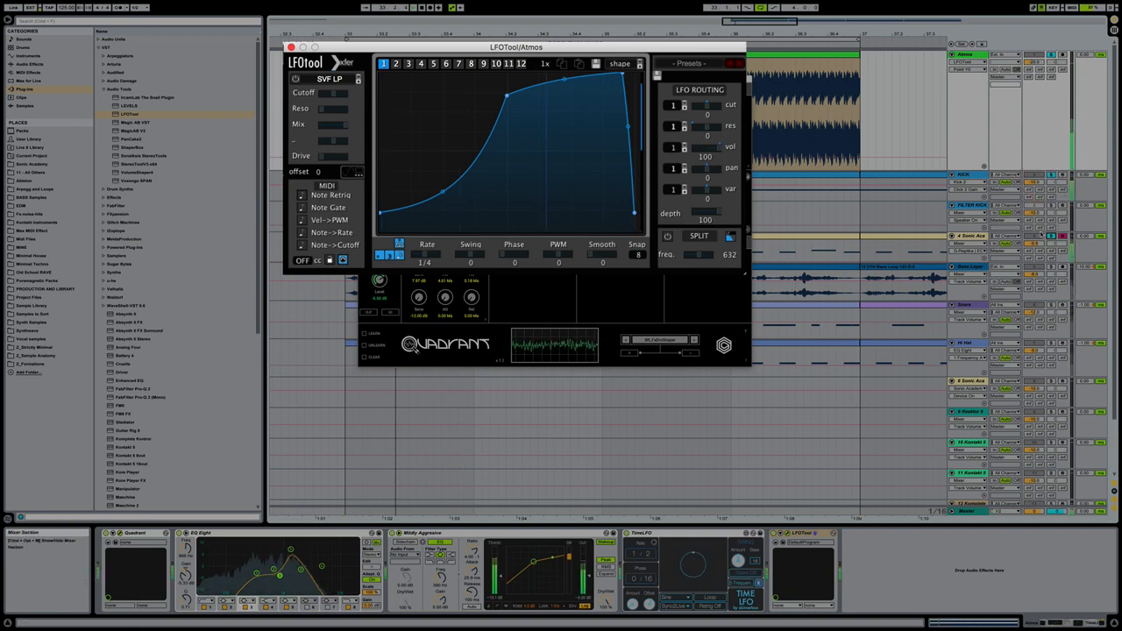
left_click_drag(446, 190, 454, 199)
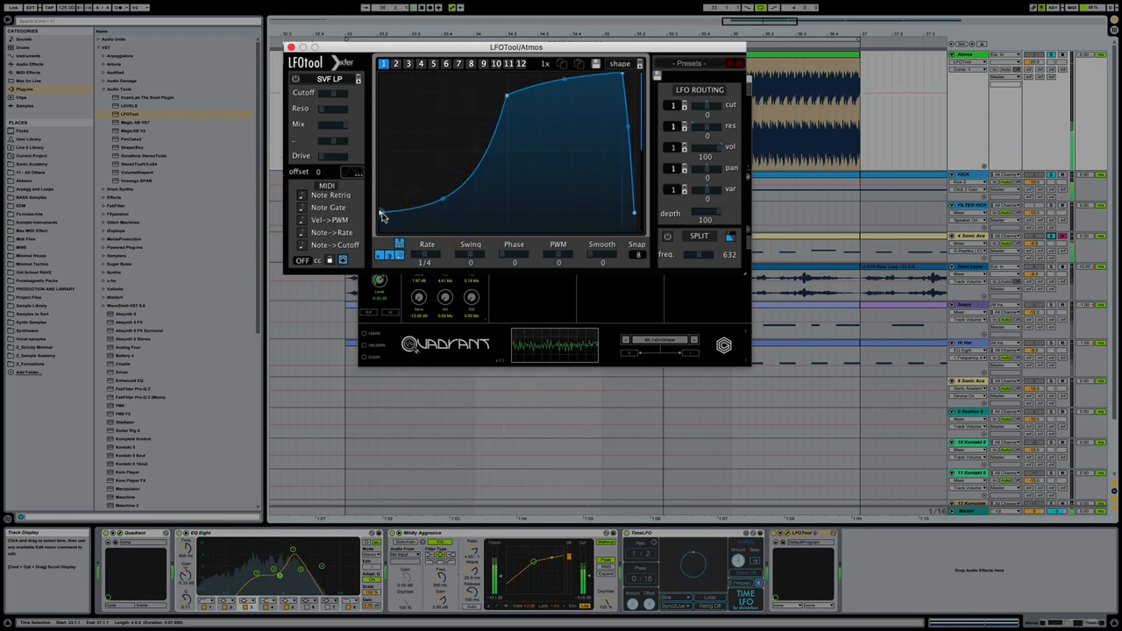
left_click_drag(380, 214, 381, 212)
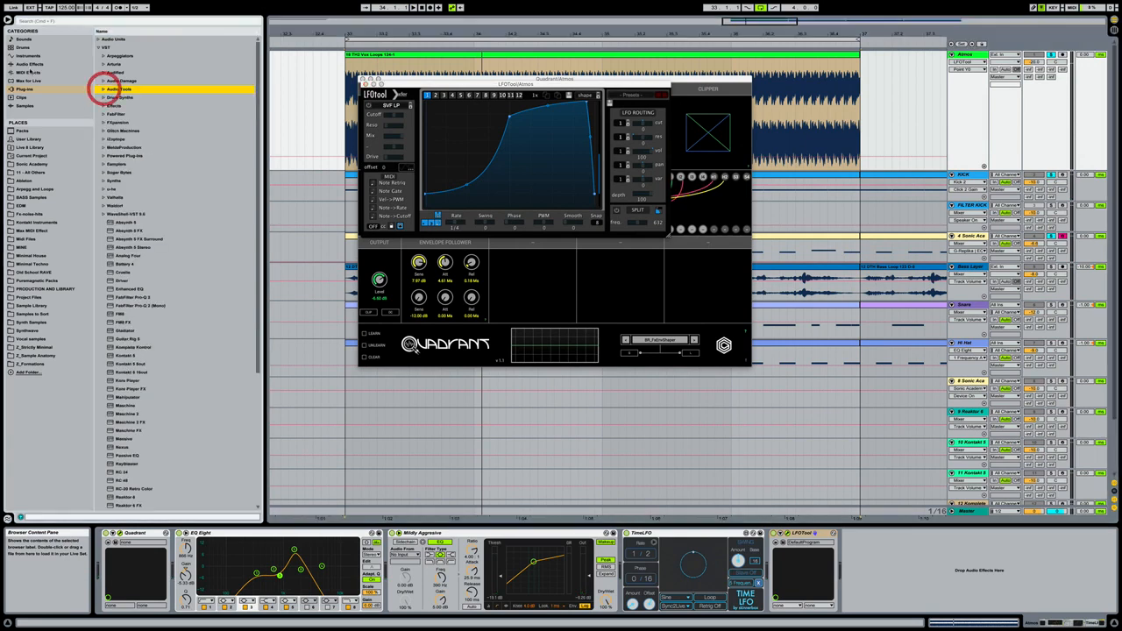
- Add a second EQ Eight after LFOTool on Atmos, set its band 1 to low cut and raise the cutoff frequency during playback
left_click(32, 64)
left_click(131, 123)
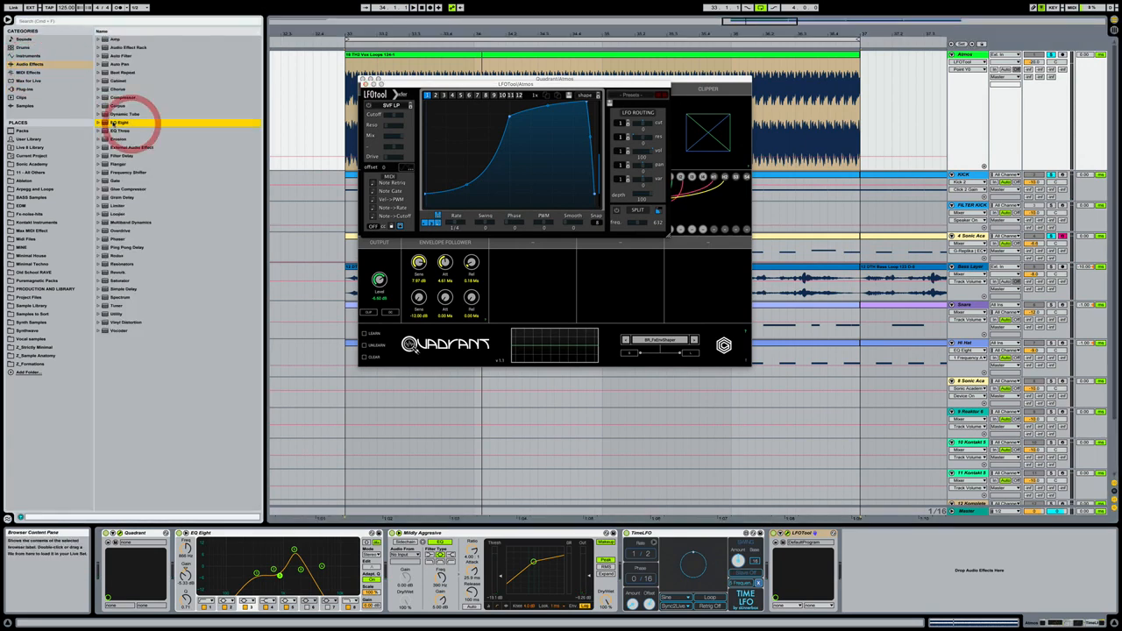
left_click_drag(880, 538, 880, 540)
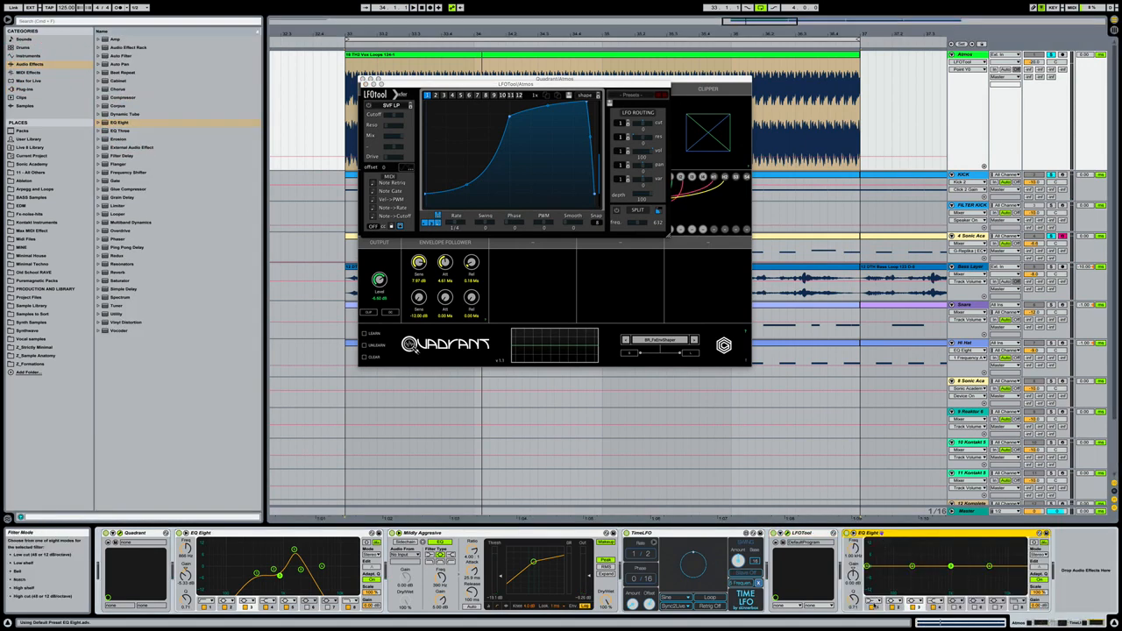
left_click_drag(873, 601, 851, 538)
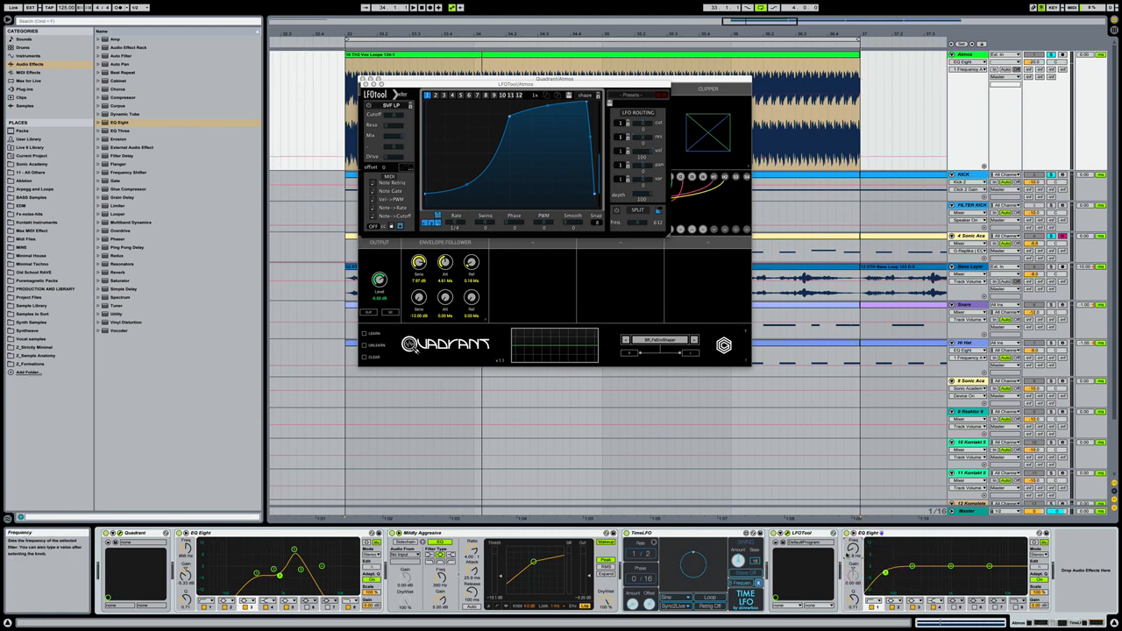
key("space")
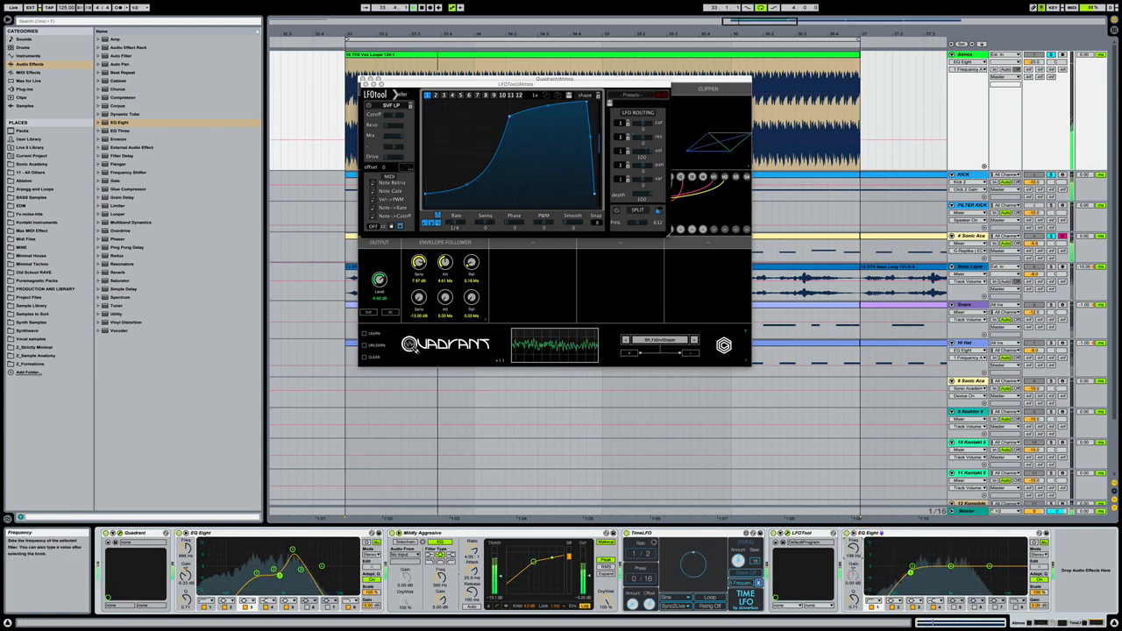